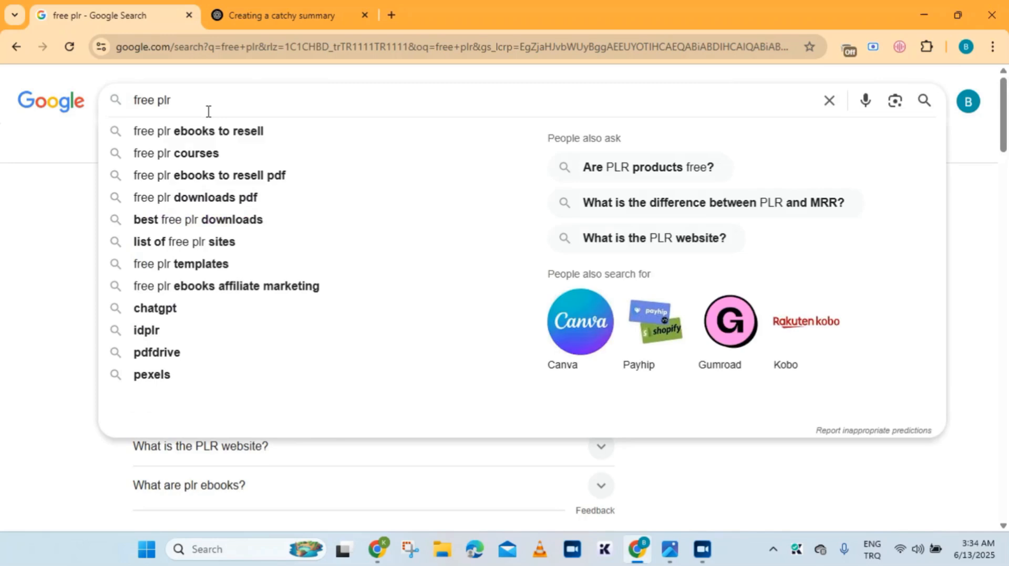
Open the Mastering Sales Funnel eBook page on Free PLR Downloads, dismissing the ad, and look over its description and download link
{"action": "left_click", "coordinate": [30, 197]}
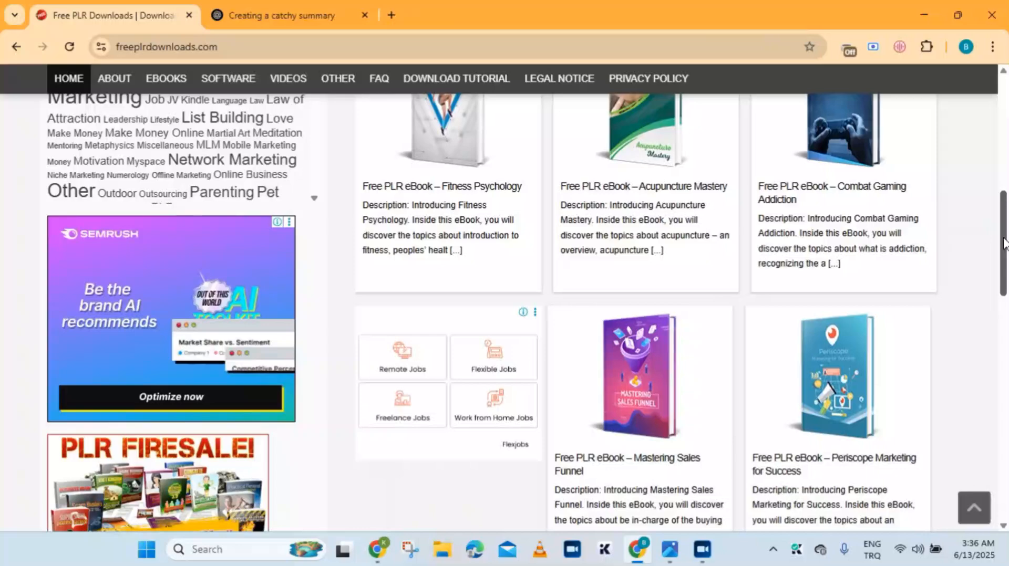
{"action": "scroll", "coordinate": [1001, 293], "scroll_direction": "down", "scroll_amount": 5}
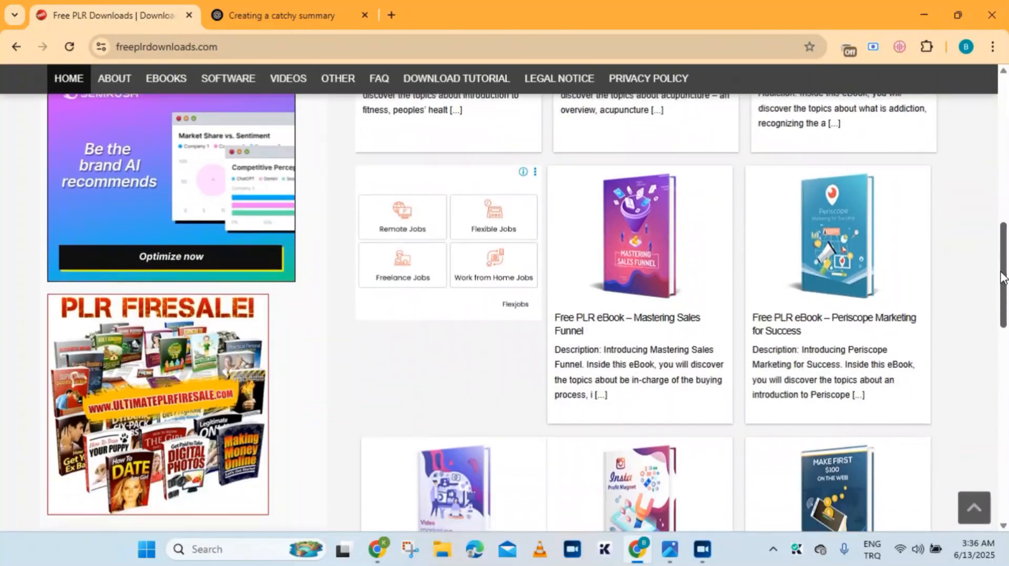
{"action": "left_click", "coordinate": [637, 192]}
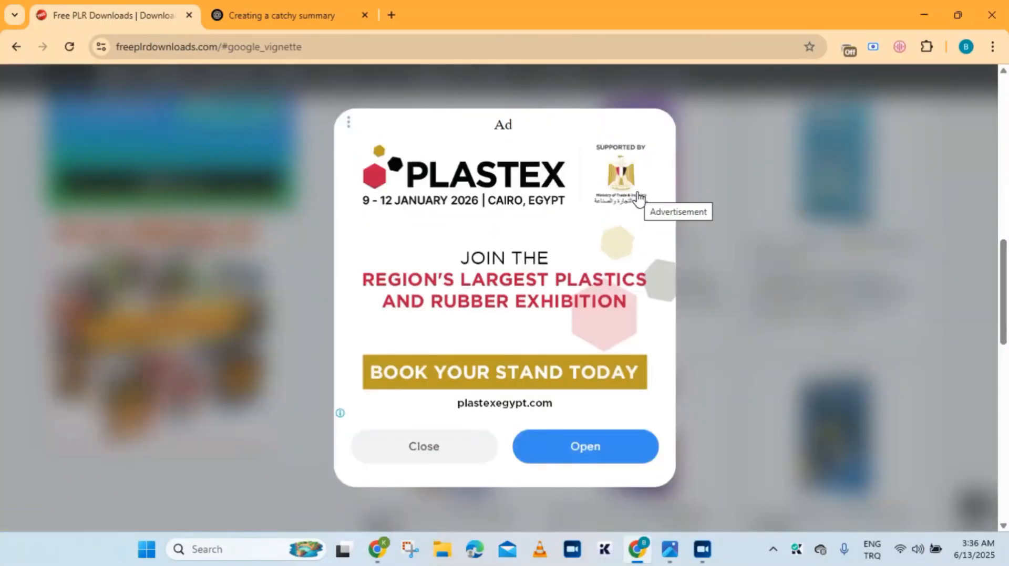
{"action": "left_click", "coordinate": [425, 455]}
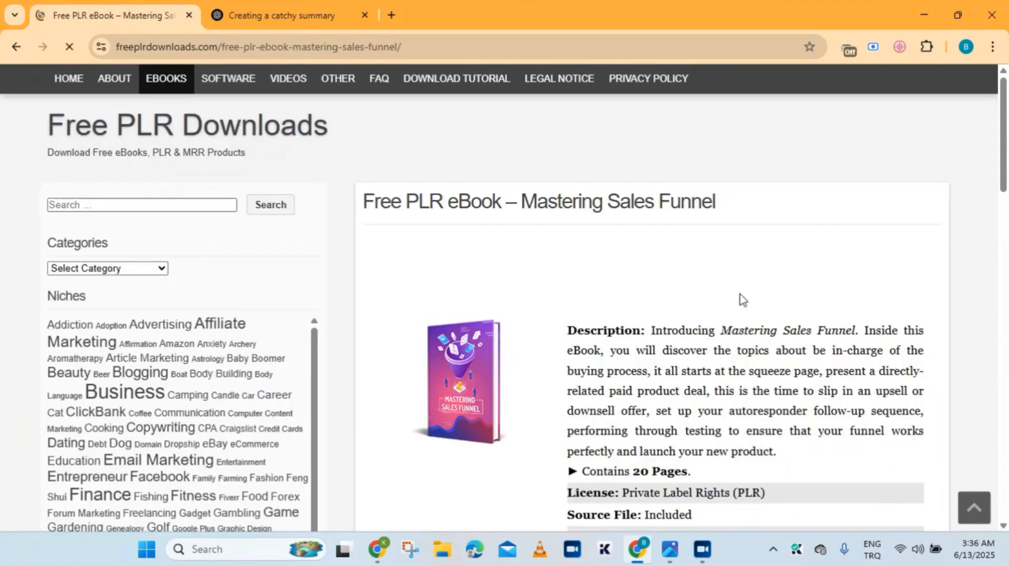
{"action": "left_click_drag", "start_coordinate": [1003, 135], "coordinate": [980, 330]}
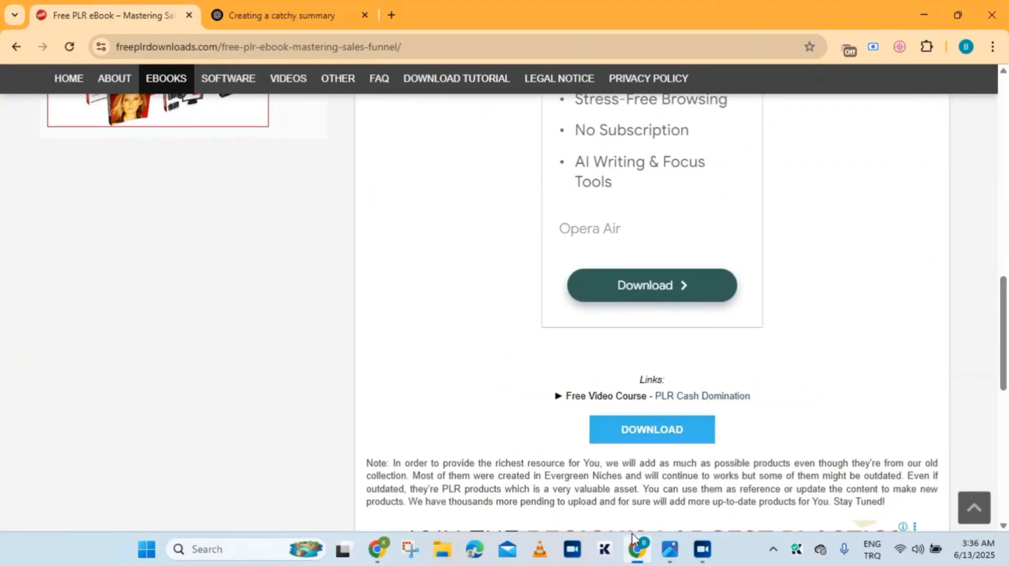
{"action": "scroll", "coordinate": [568, 190], "scroll_direction": "up", "scroll_amount": 3}
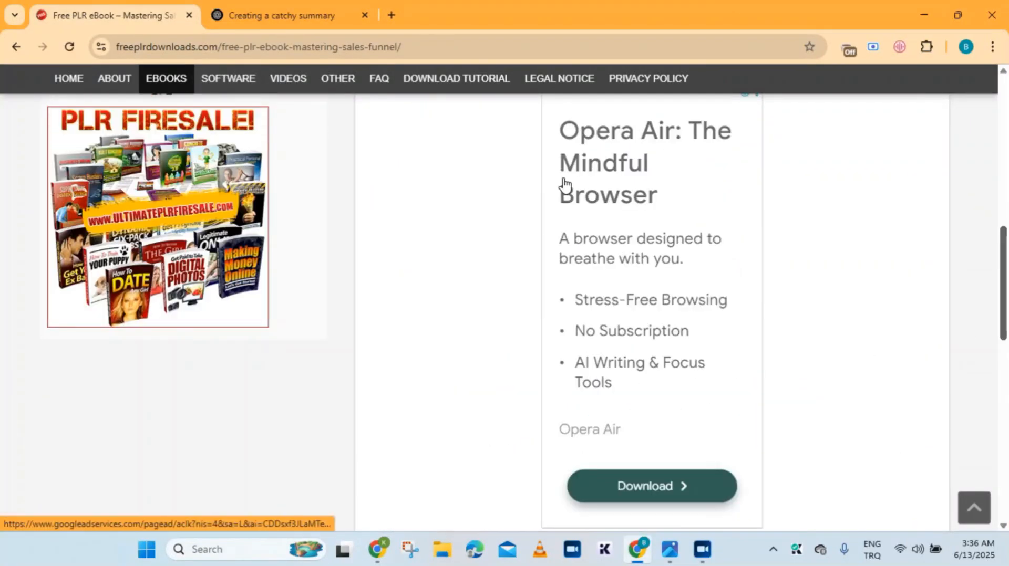
Switch to the systeme.io dashboard and open the list of sales funnels
{"action": "left_click", "coordinate": [376, 551]}
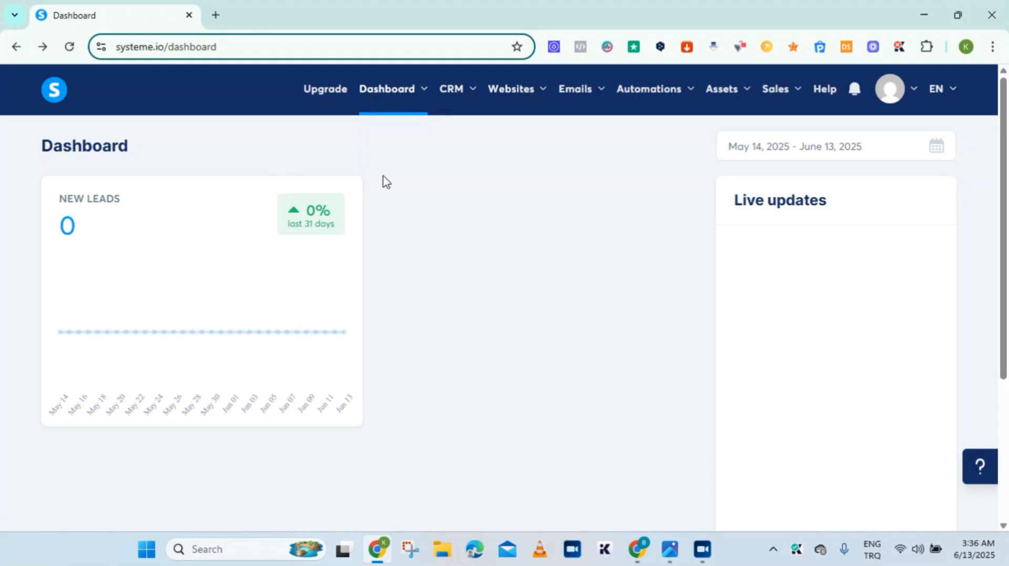
{"action": "mouse_move", "coordinate": [518, 101]}
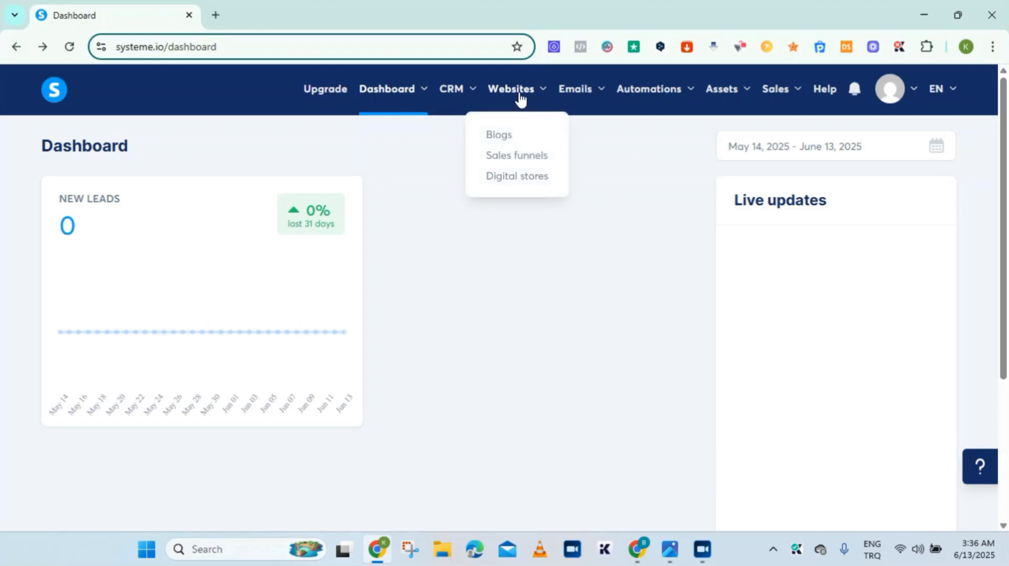
{"action": "left_click", "coordinate": [516, 157]}
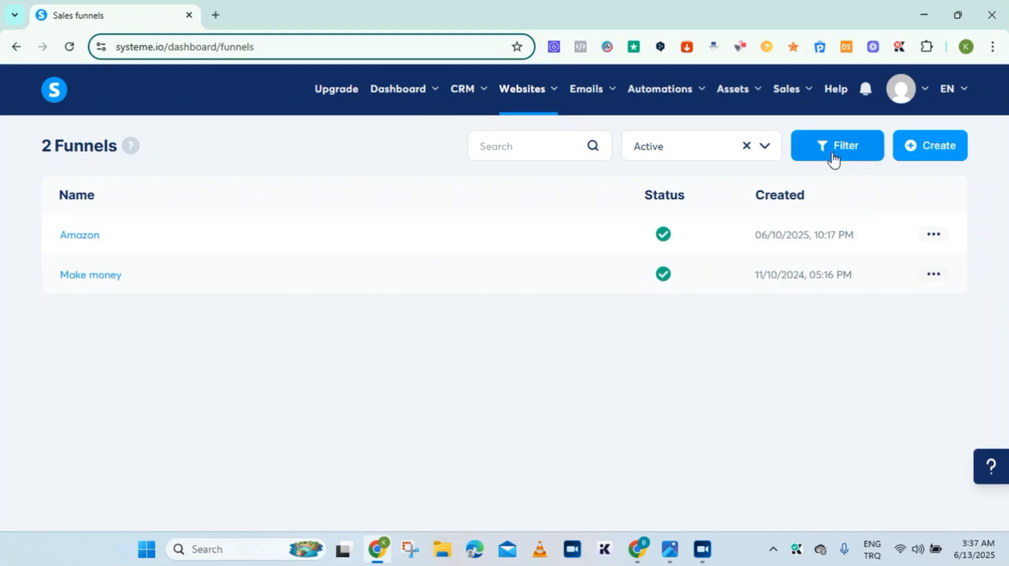
Create a funnel named Affiliate Marketing with the goal Build an audience and save it
{"action": "left_click", "coordinate": [929, 156]}
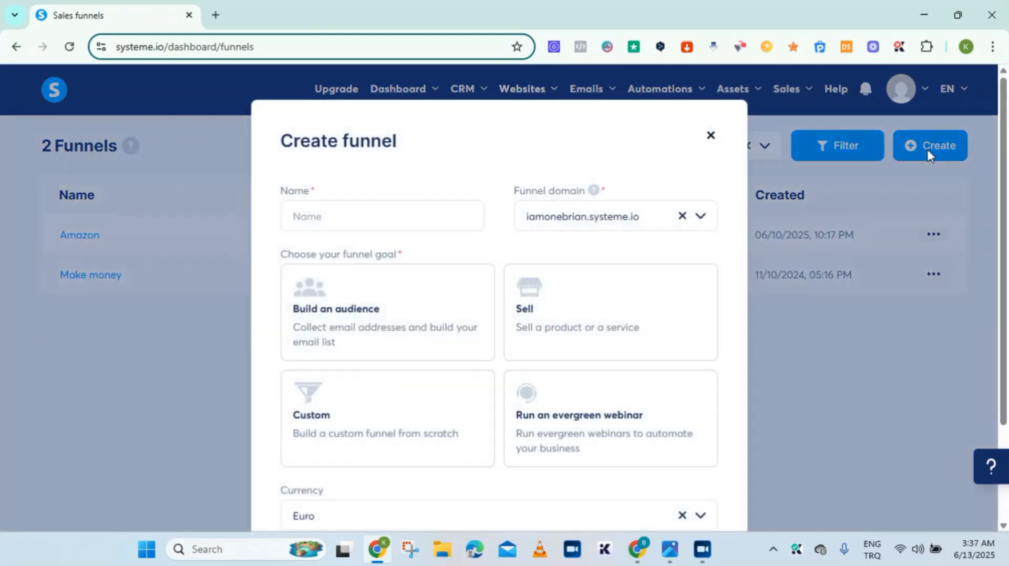
{"action": "left_click", "coordinate": [341, 213]}
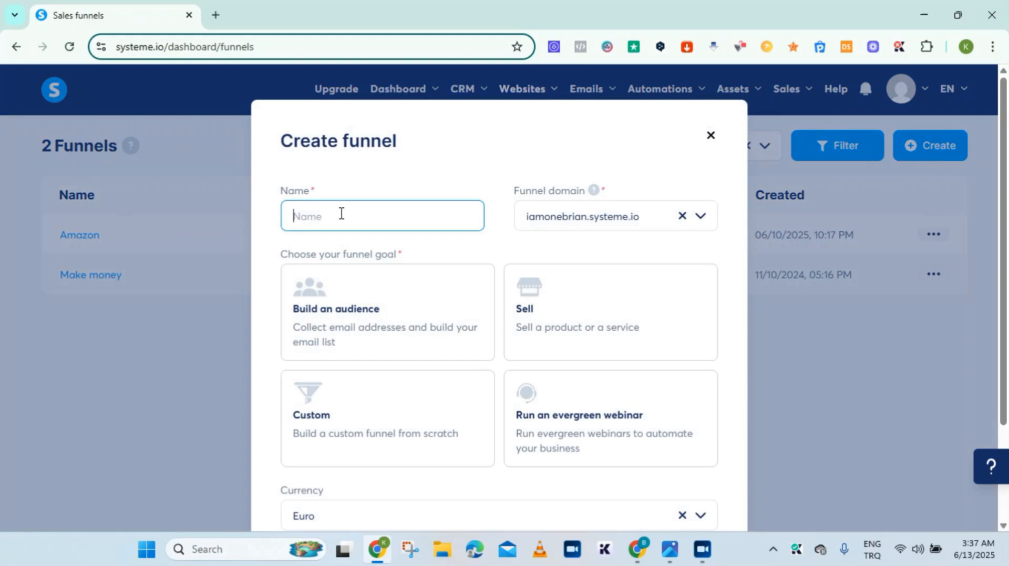
{"action": "type", "text": "aff"}
{"action": "type", "text": "ing"}
{"action": "left_click", "coordinate": [444, 252]}
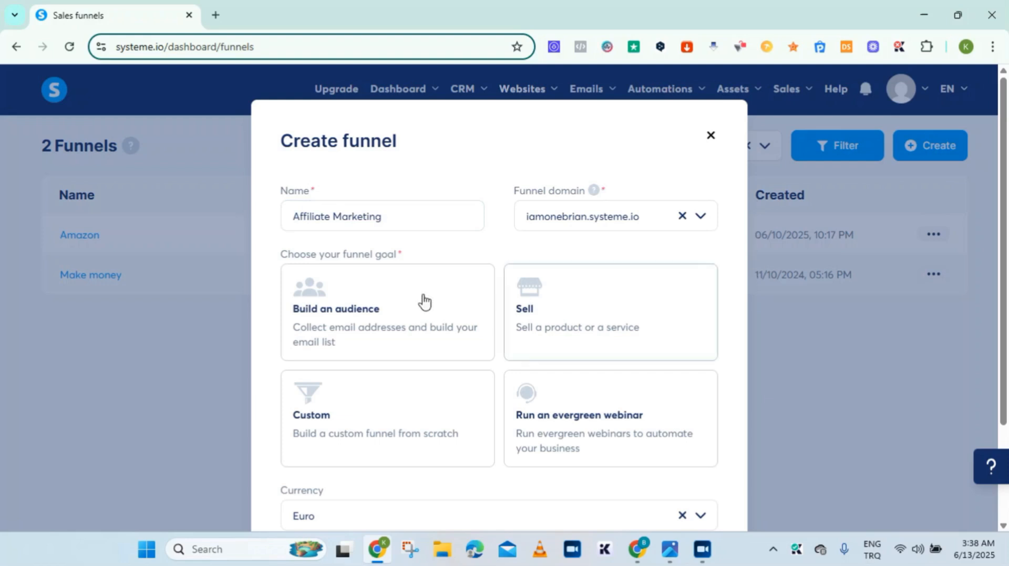
{"action": "left_click", "coordinate": [354, 329]}
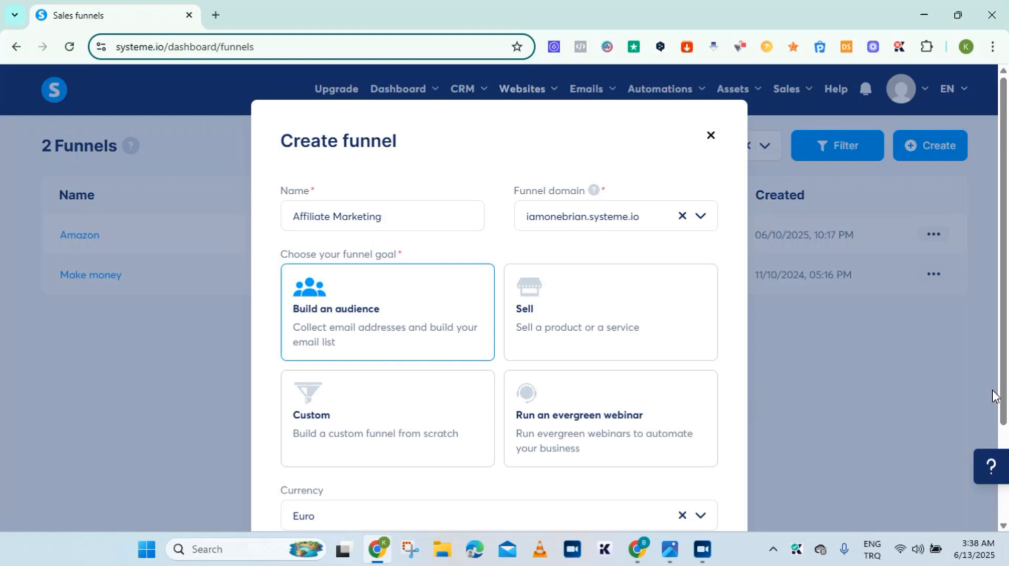
{"action": "left_click_drag", "start_coordinate": [1002, 394], "coordinate": [1003, 505]}
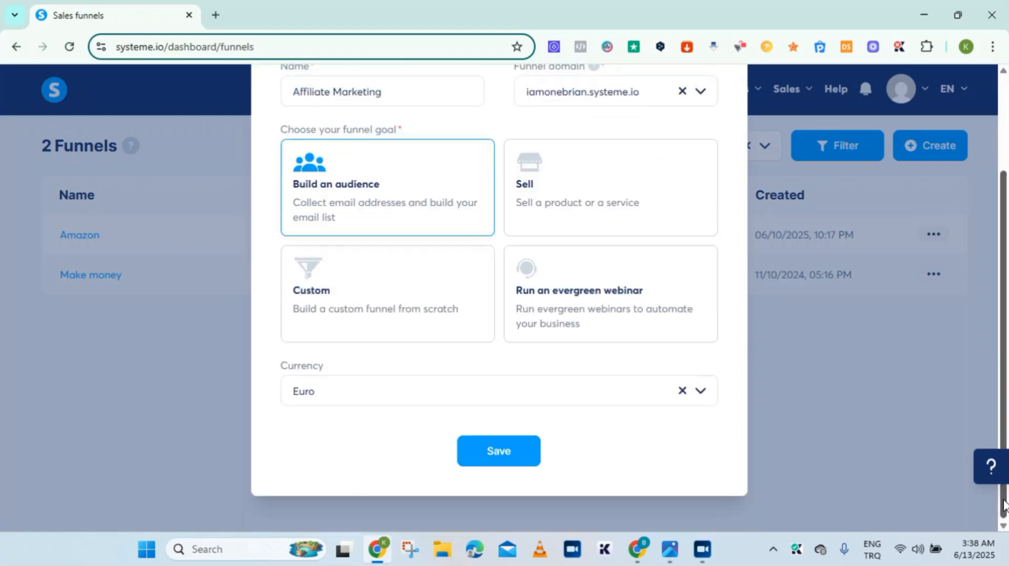
{"action": "left_click", "coordinate": [510, 460]}
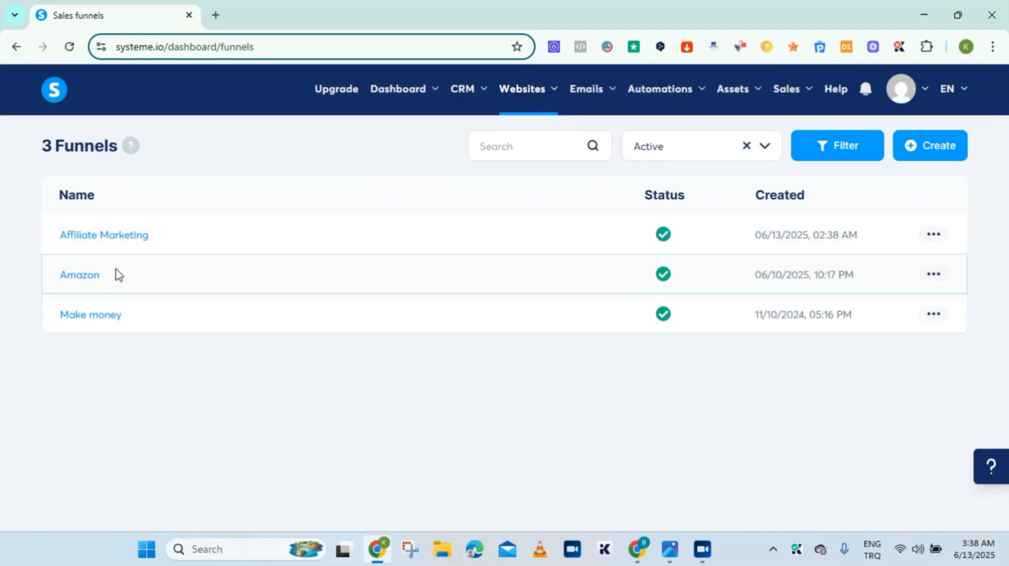
Open the Affiliate Marketing funnel and preview the "Launch Your Podcast in 7 days!" template for its squeeze page
{"action": "left_click", "coordinate": [136, 240]}
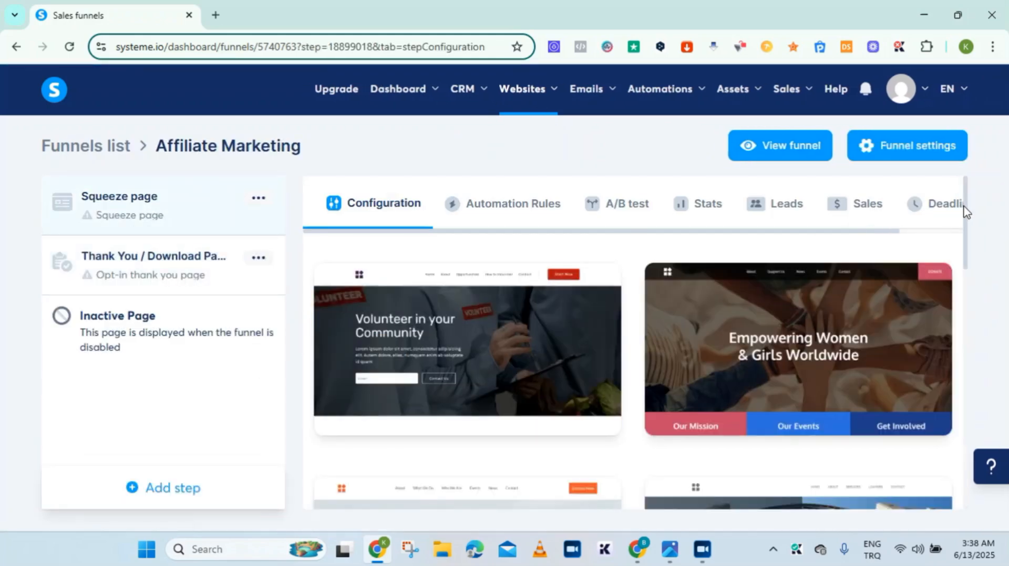
{"action": "left_click_drag", "start_coordinate": [964, 211], "coordinate": [965, 290]}
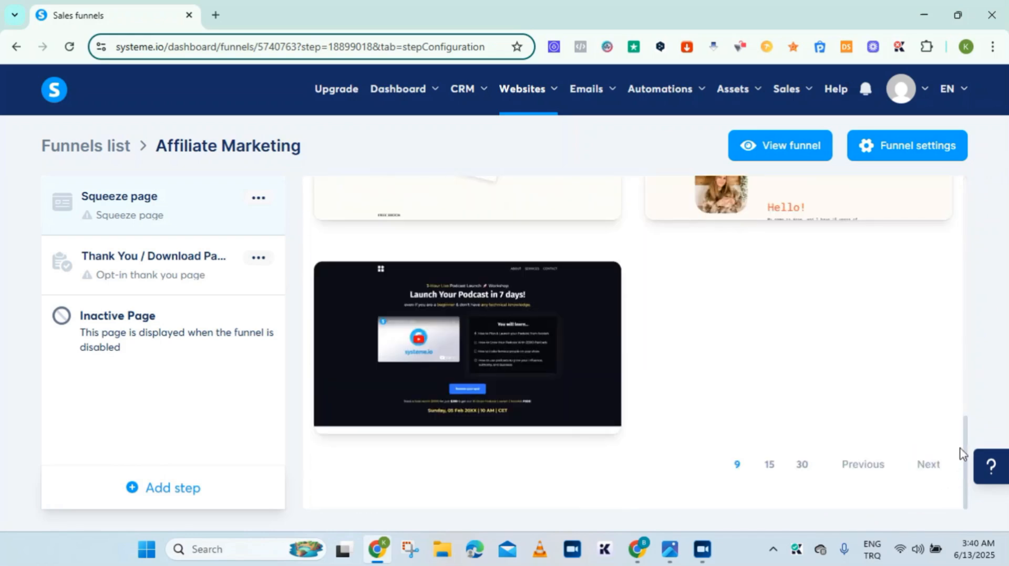
{"action": "mouse_move", "coordinate": [513, 298]}
{"action": "left_click", "coordinate": [503, 348]}
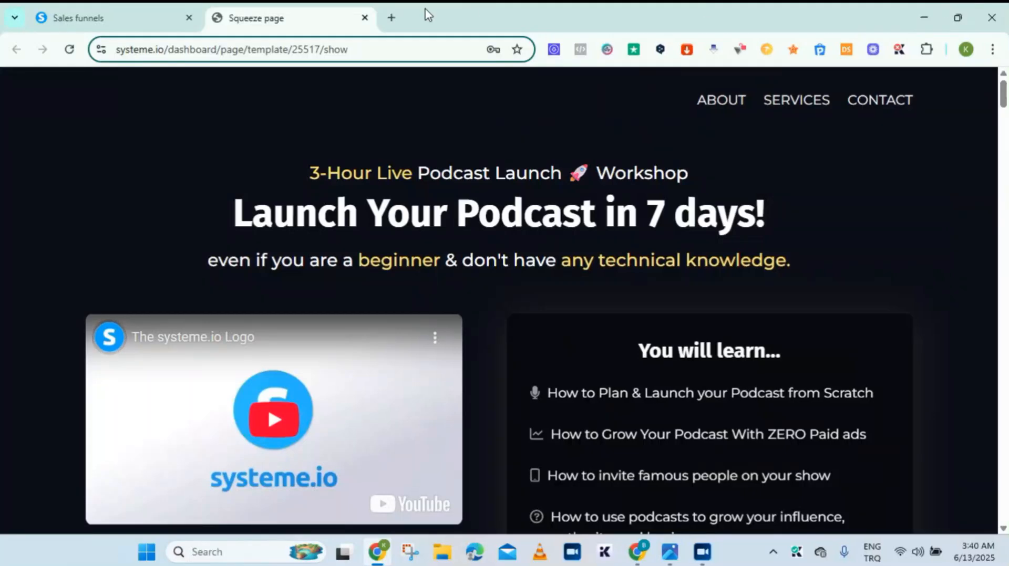
{"action": "left_click", "coordinate": [364, 18]}
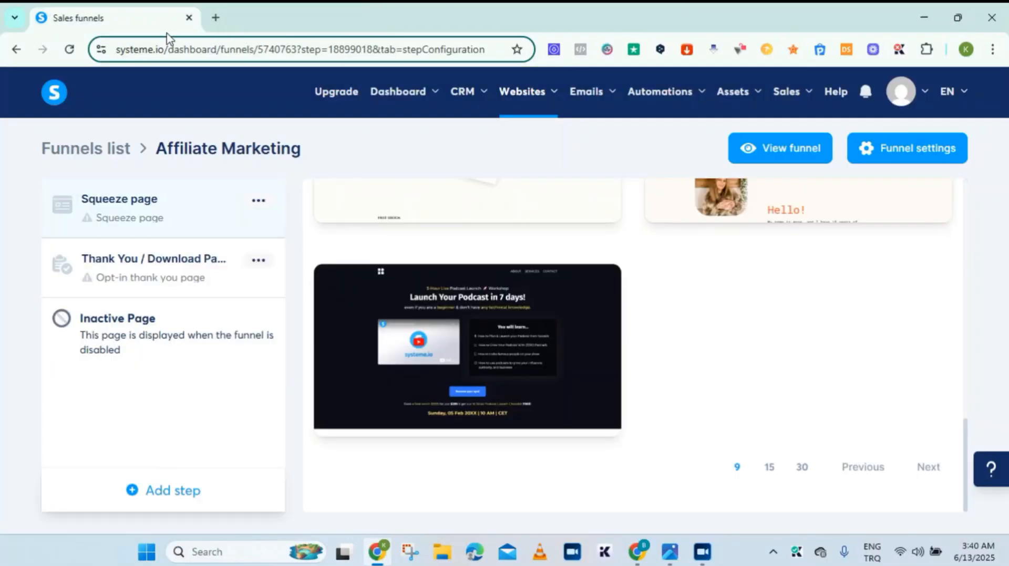
Apply the "Launch Your Podcast in 7 days!" template to the squeeze page and open the page for editing
{"action": "left_click", "coordinate": [401, 362]}
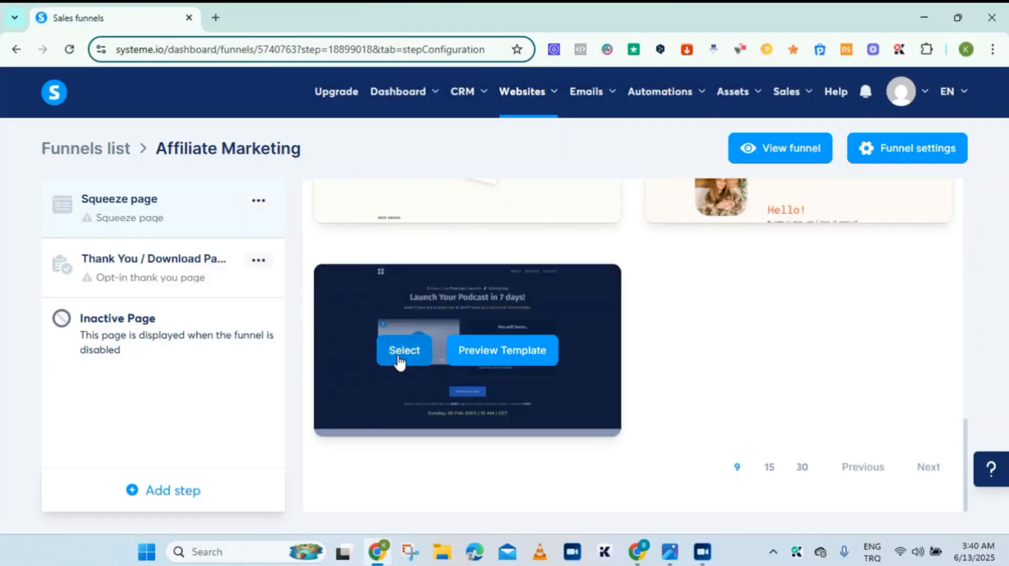
{"action": "left_click", "coordinate": [393, 361]}
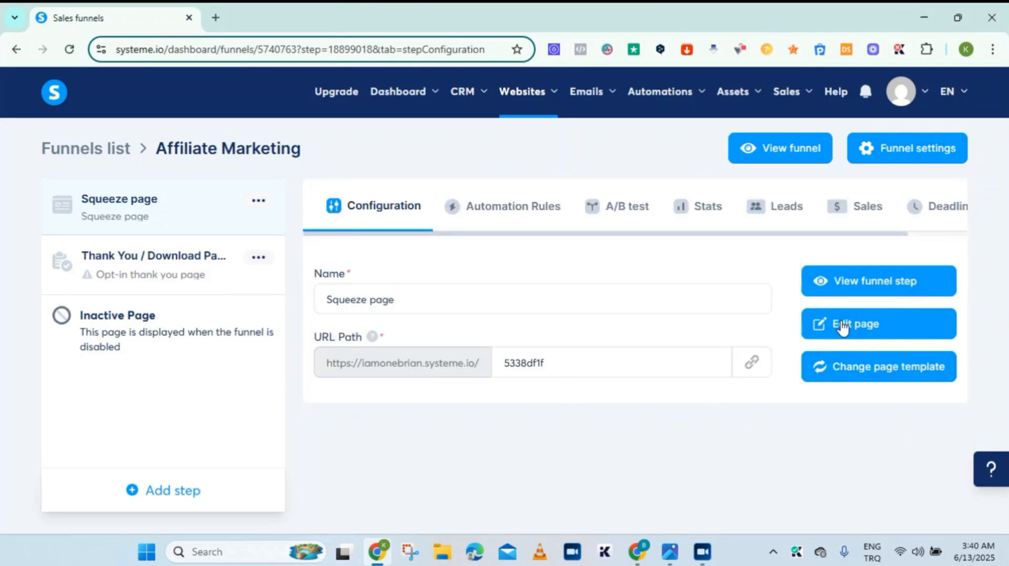
{"action": "left_click", "coordinate": [877, 335]}
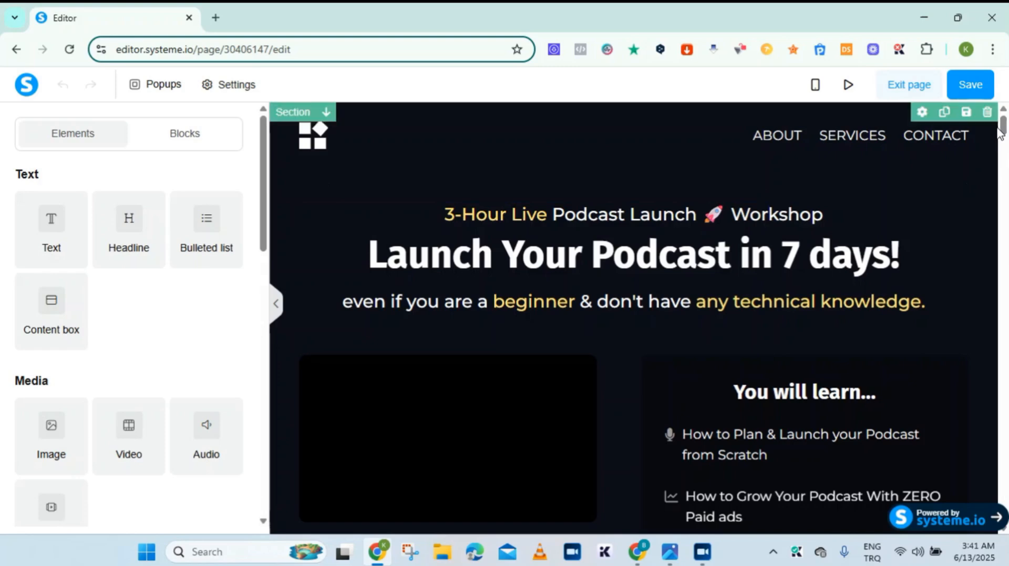
{"action": "left_click_drag", "start_coordinate": [1003, 126], "coordinate": [1004, 94]}
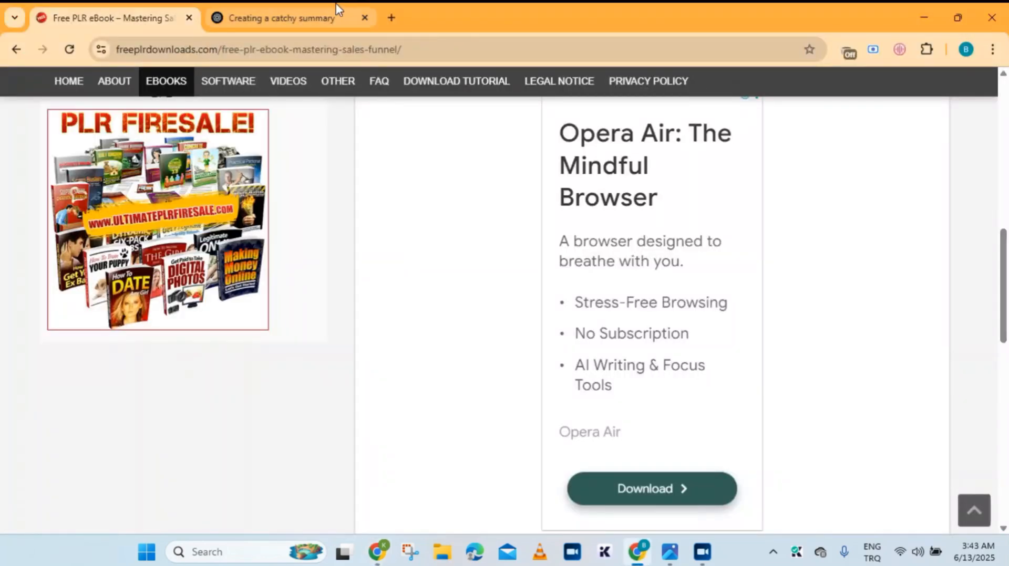
Switch to ChatGPT, send the prompt "Write me 10 heading about Affiliate Marketing Secret" and review the suggestions
{"action": "left_click", "coordinate": [336, 8]}
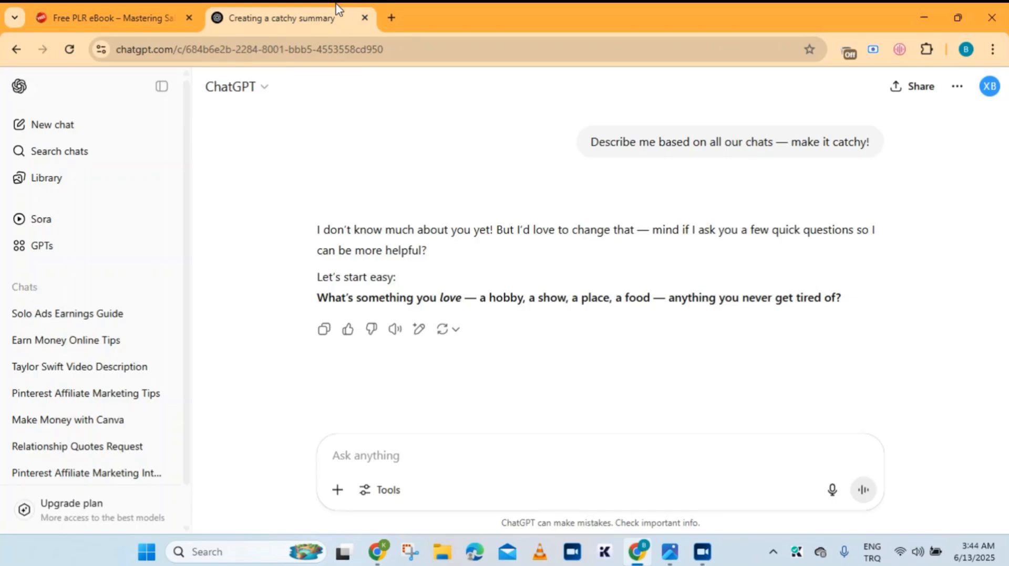
{"action": "left_click", "coordinate": [577, 460]}
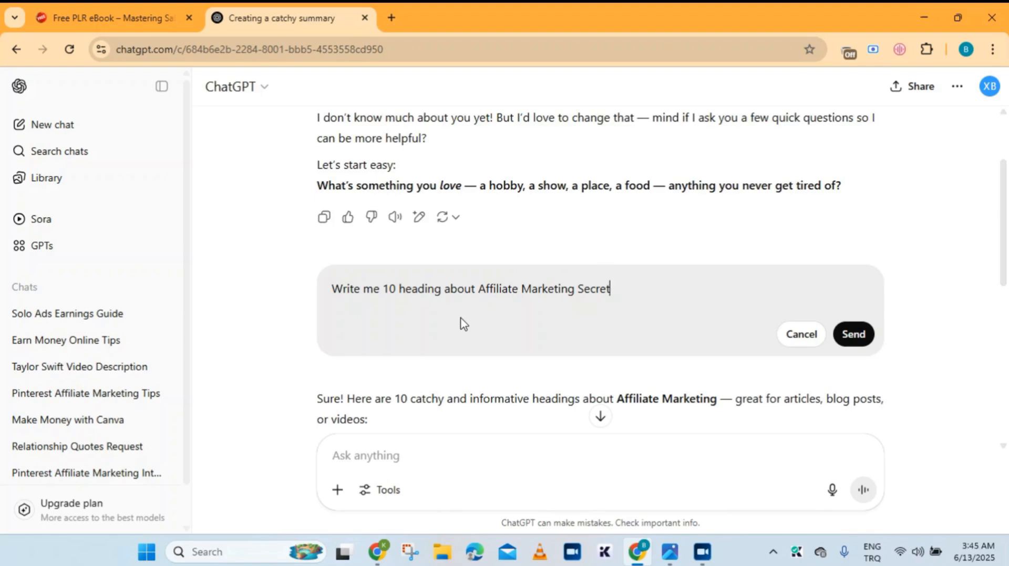
{"action": "left_click", "coordinate": [853, 334]}
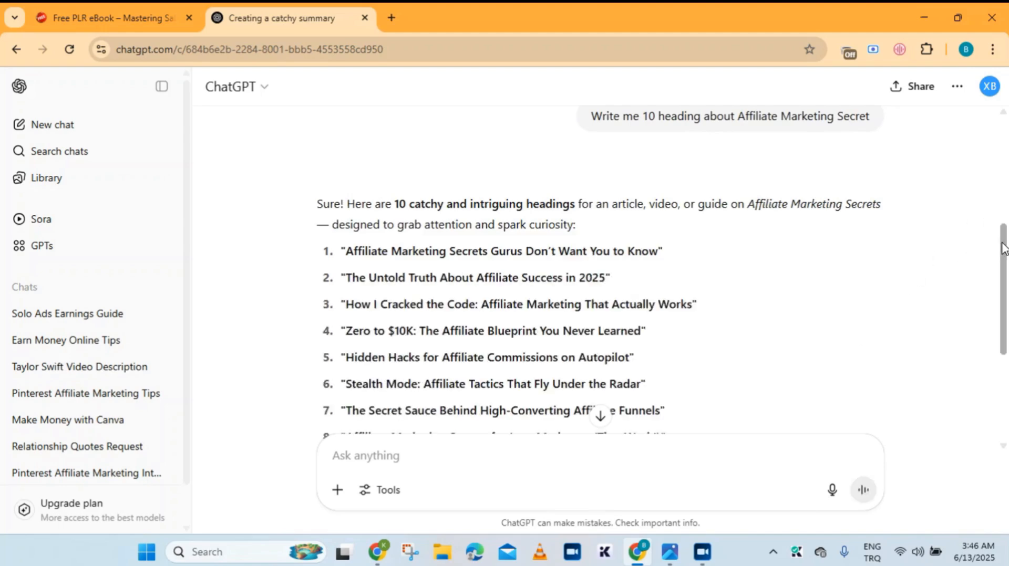
{"action": "left_click_drag", "start_coordinate": [1003, 247], "coordinate": [1003, 293]}
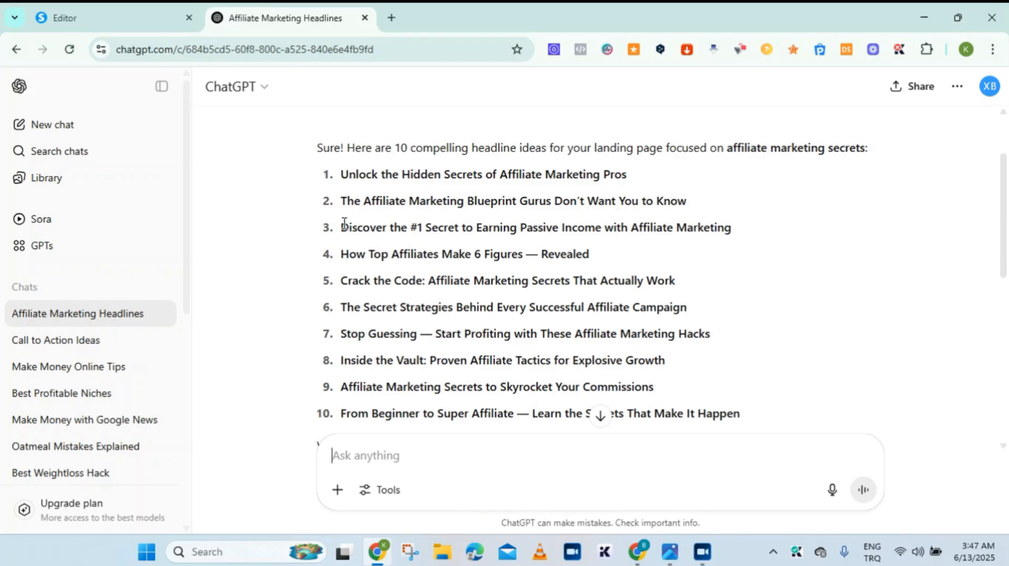
Copy the third suggested headline, "Discover the #1 Secret to Earning Passive Income with Affiliate Marketing"
{"action": "left_click_drag", "start_coordinate": [343, 225], "coordinate": [613, 230]}
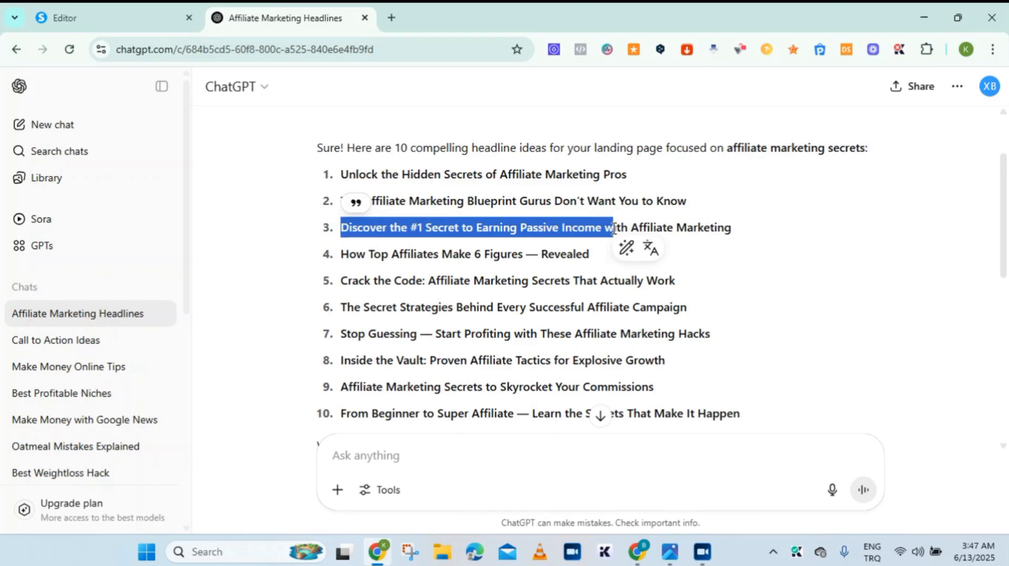
{"action": "left_click", "coordinate": [742, 231]}
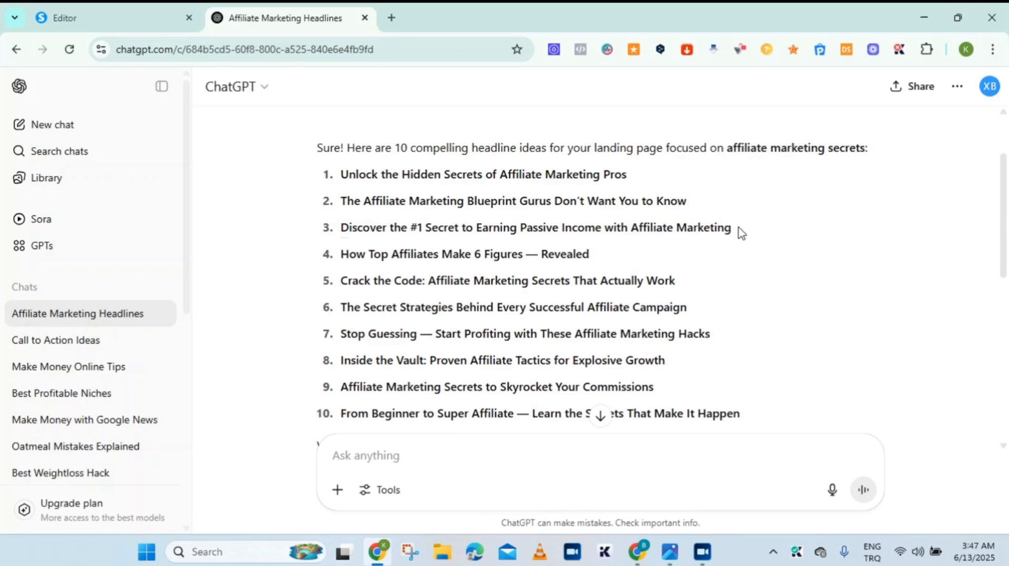
{"action": "left_click_drag", "start_coordinate": [740, 233], "coordinate": [340, 229]}
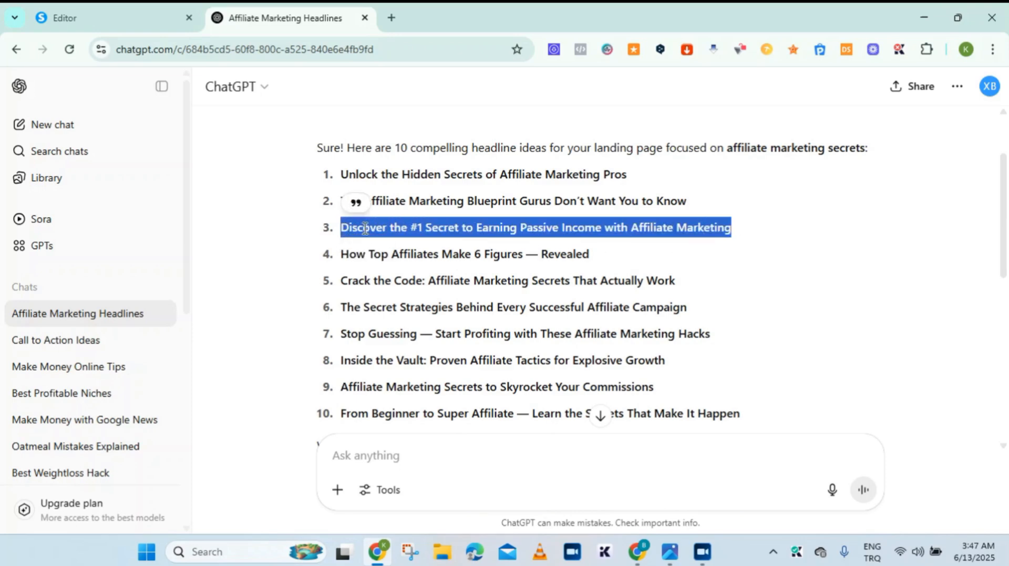
{"action": "right_click", "coordinate": [365, 230]}
{"action": "left_click", "coordinate": [410, 248]}
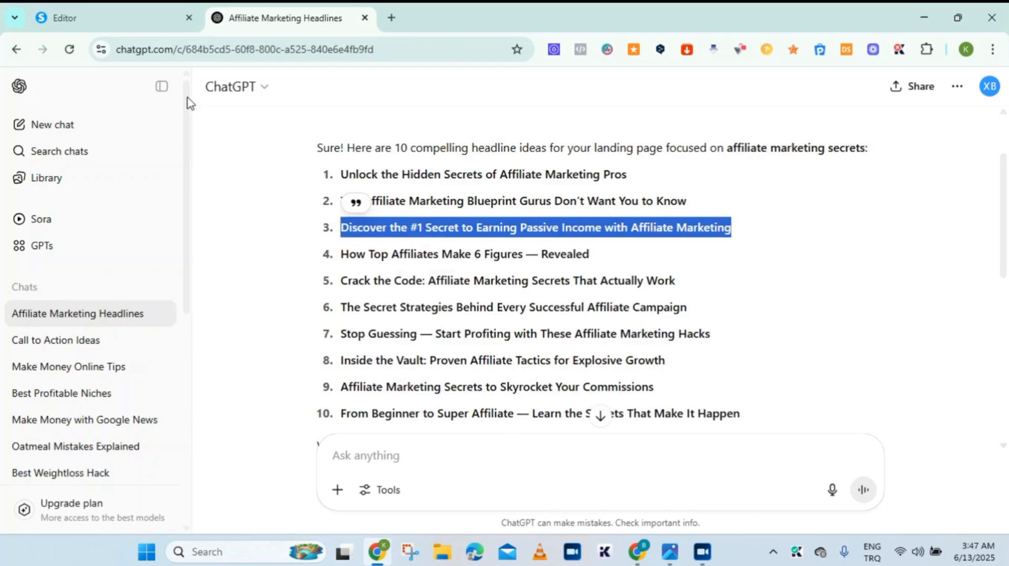
Back in the systeme.io page editor, replace the main podcast headline with the copied headline and set its text color to white (FFFFFF)
{"action": "left_click", "coordinate": [92, 9]}
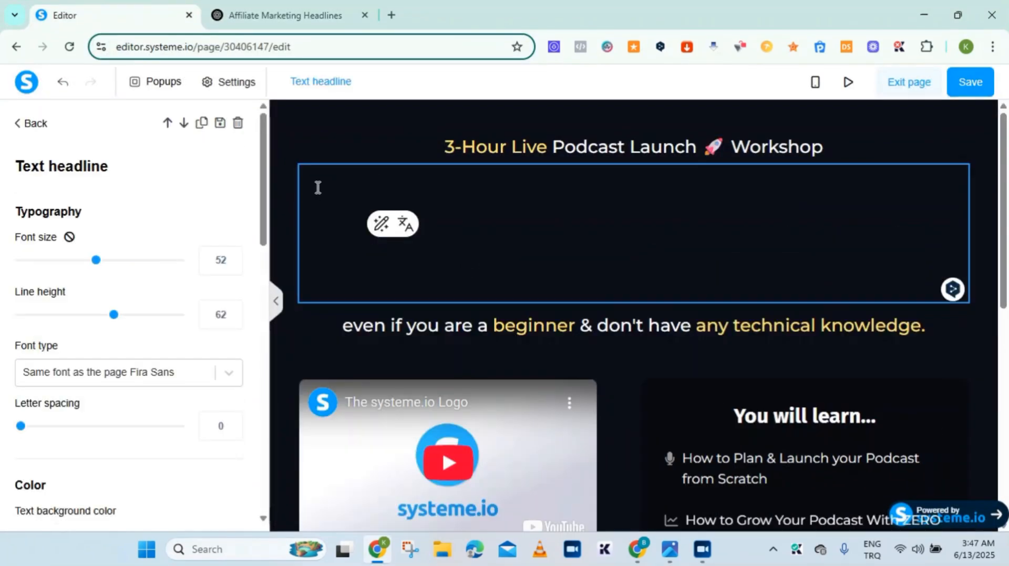
{"action": "left_click_drag", "start_coordinate": [317, 188], "coordinate": [901, 288]}
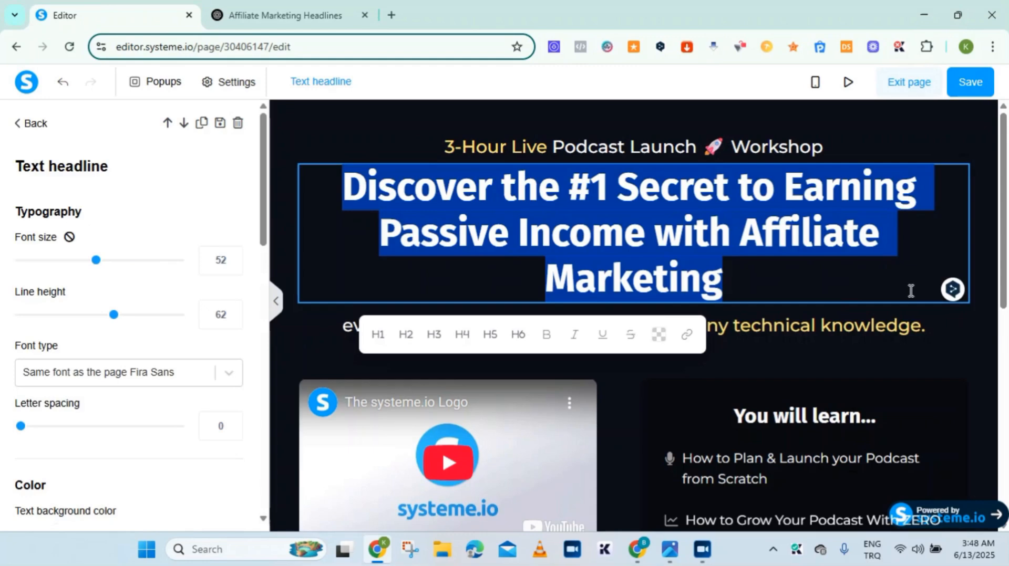
{"action": "left_click", "coordinate": [659, 334]}
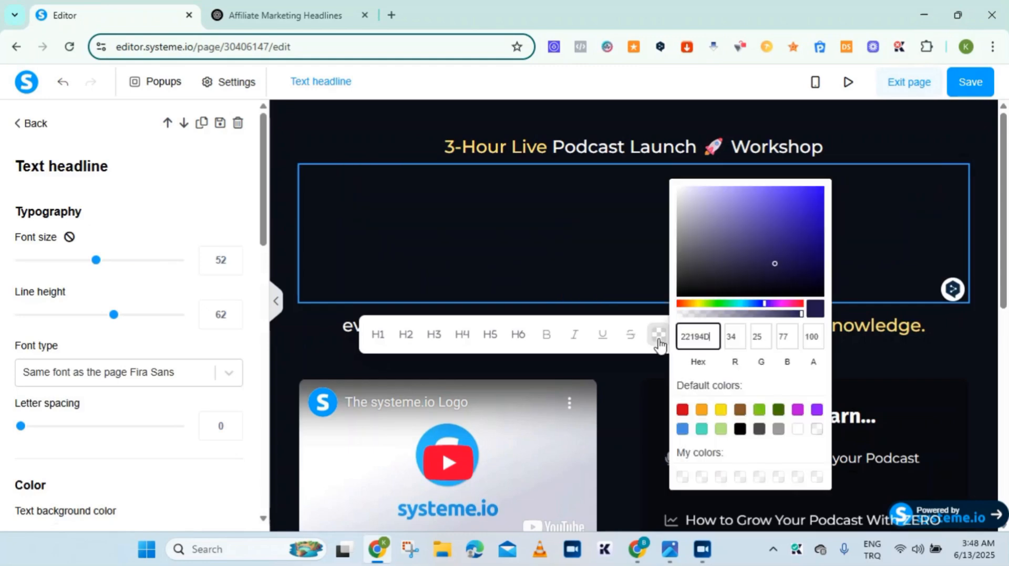
{"action": "left_click", "coordinate": [798, 431]}
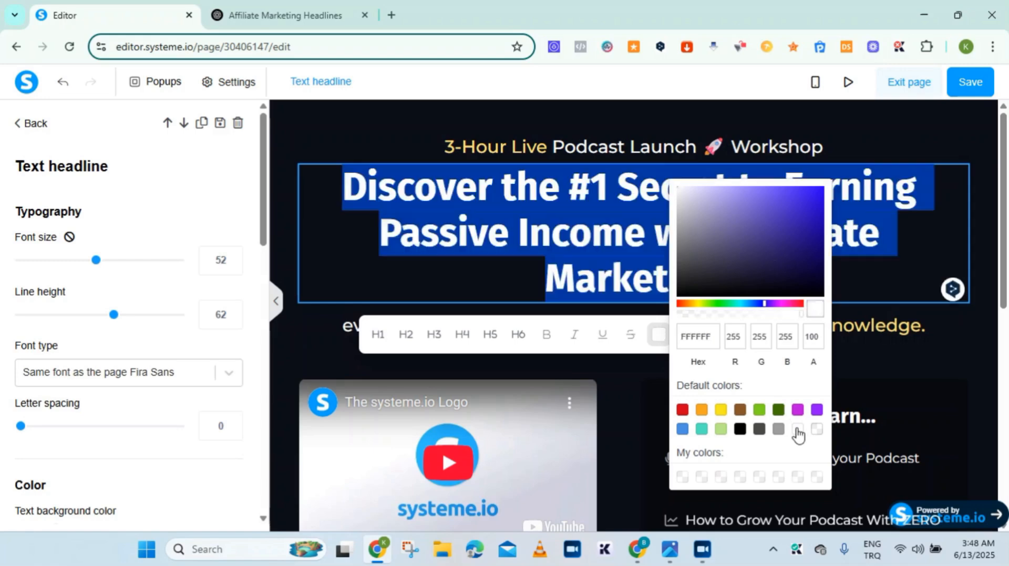
In the main headline, replace "Passive Income" with "$1000 a day" and delete the word "Earning"
{"action": "left_click", "coordinate": [943, 281]}
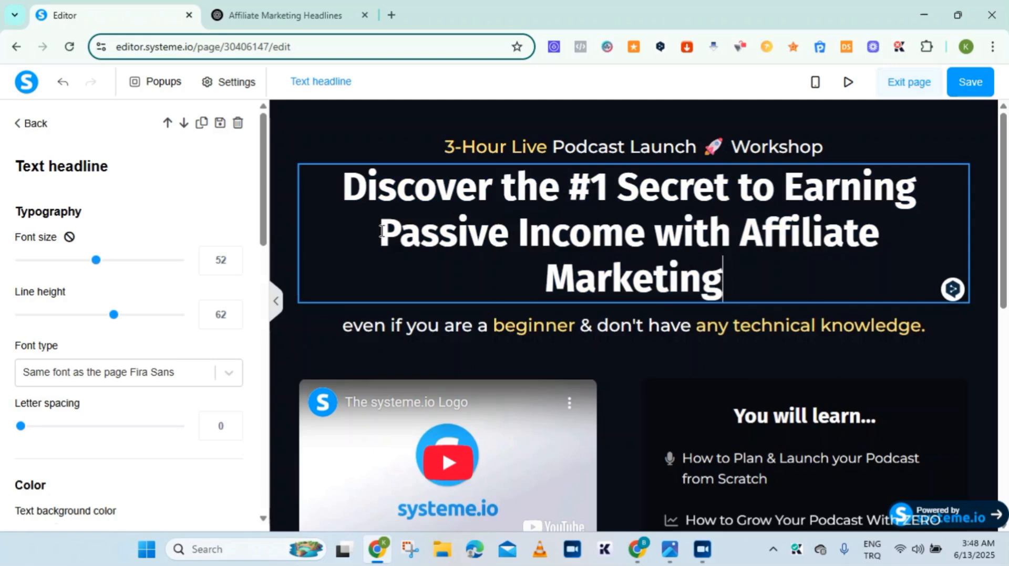
{"action": "left_click_drag", "start_coordinate": [381, 231], "coordinate": [638, 236]}
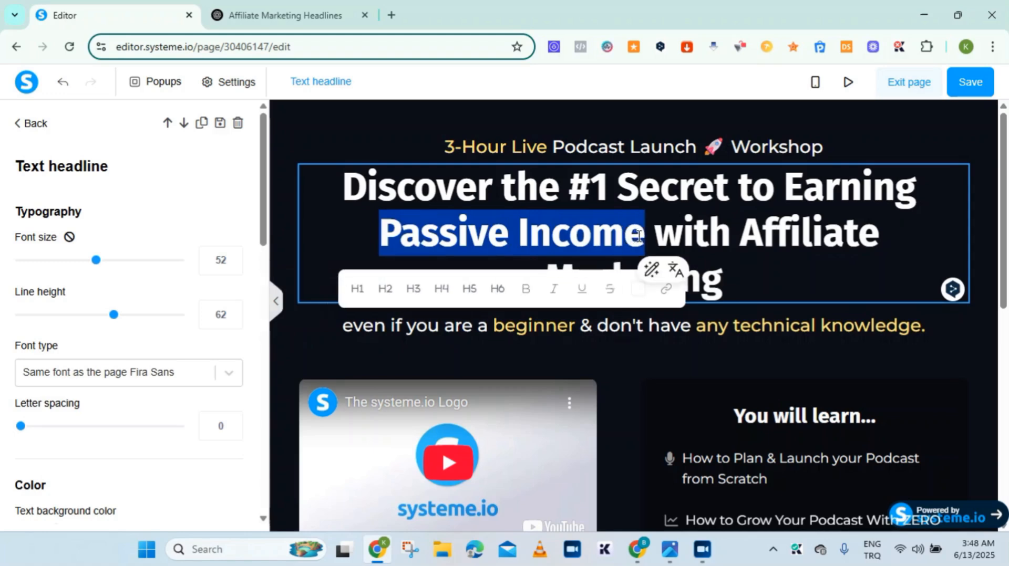
{"action": "type", "text": "$"}
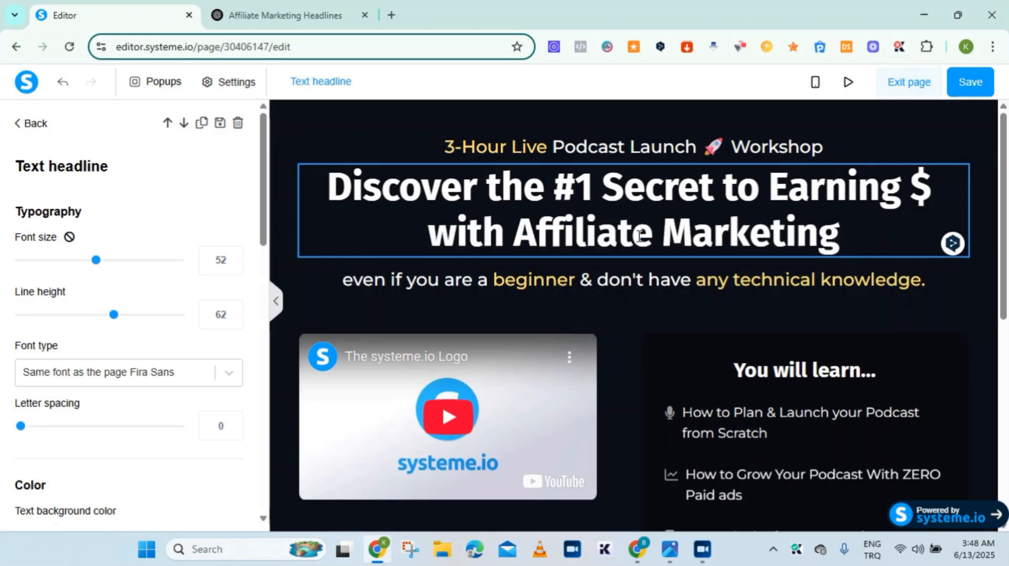
{"action": "type", "text": "1000"}
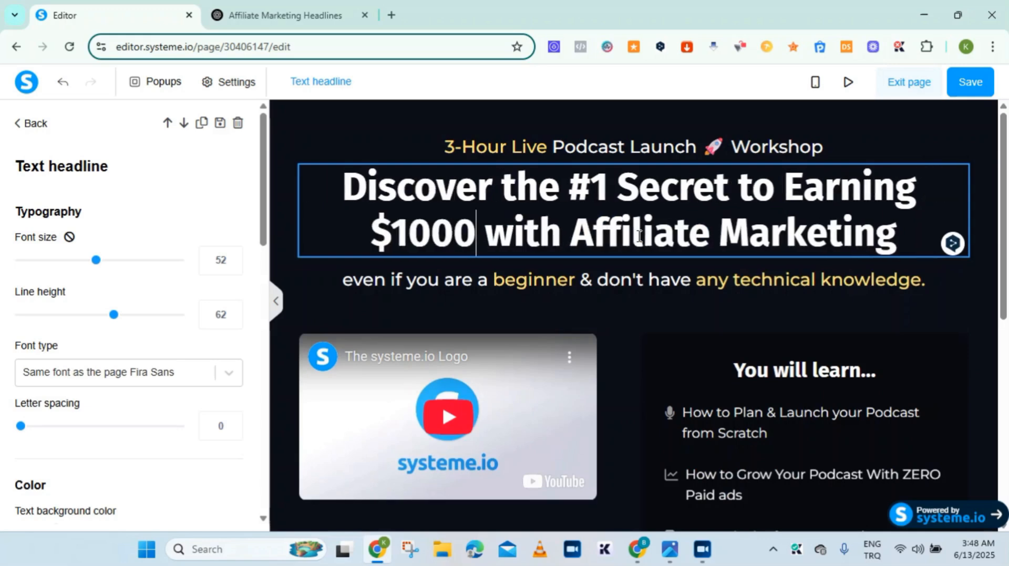
{"action": "type", "text": " a d"}
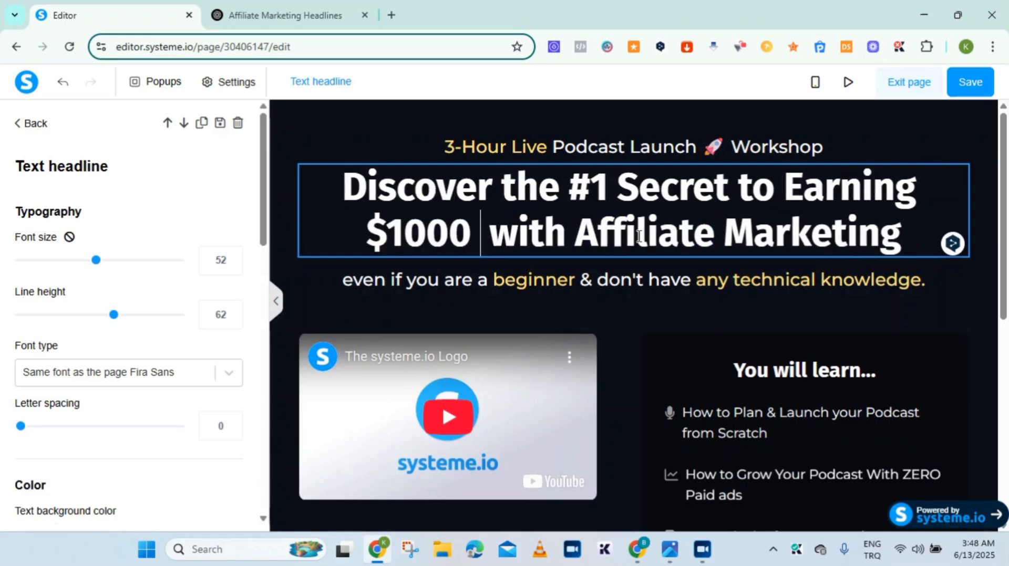
{"action": "type", "text": "ay"}
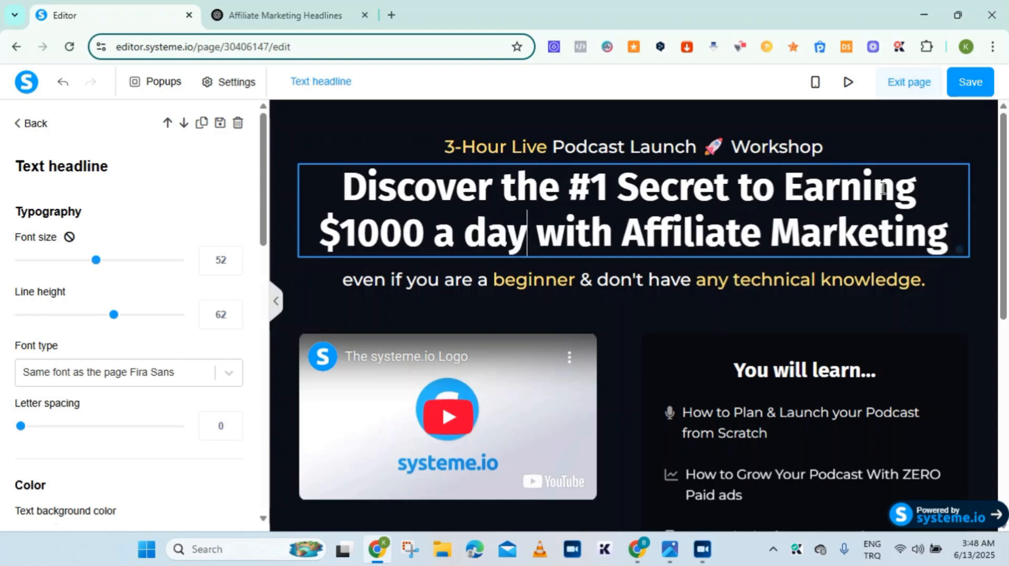
{"action": "left_click_drag", "start_coordinate": [784, 183], "coordinate": [921, 186]}
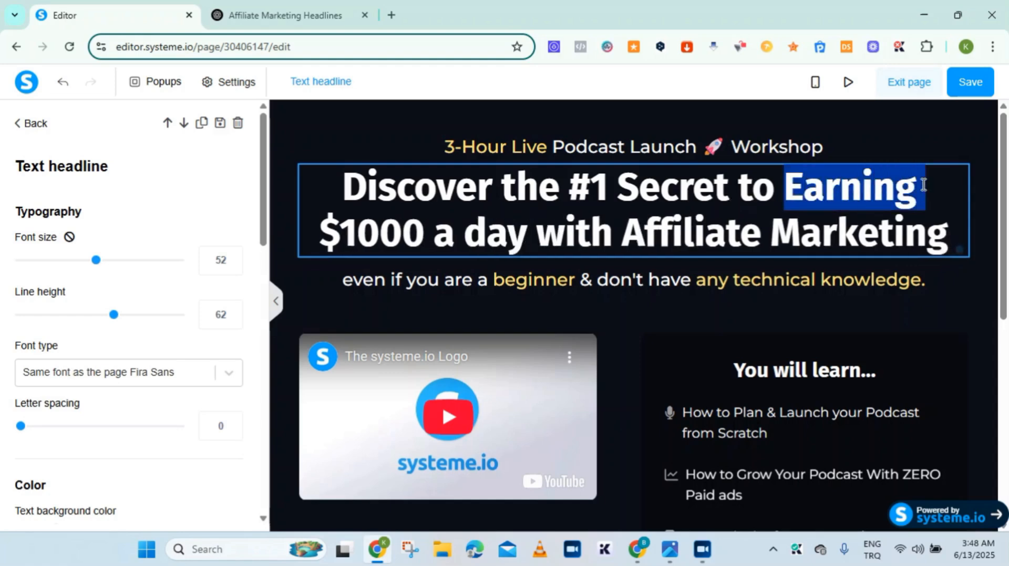
{"action": "key", "text": "BackSpace"}
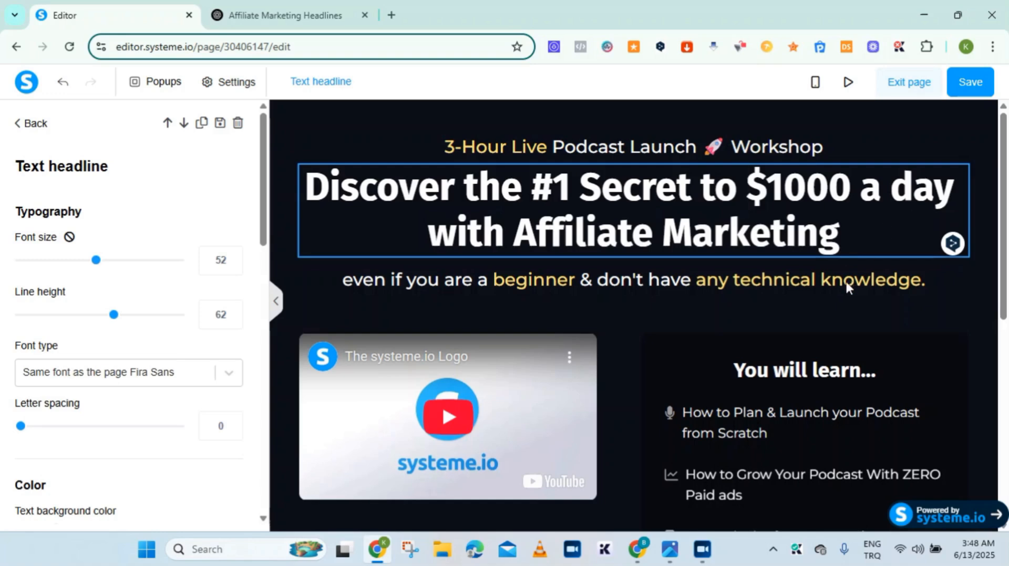
In the text line below the main headline, replace the word "knowledge" with "Skills"
{"action": "left_click", "coordinate": [746, 288]}
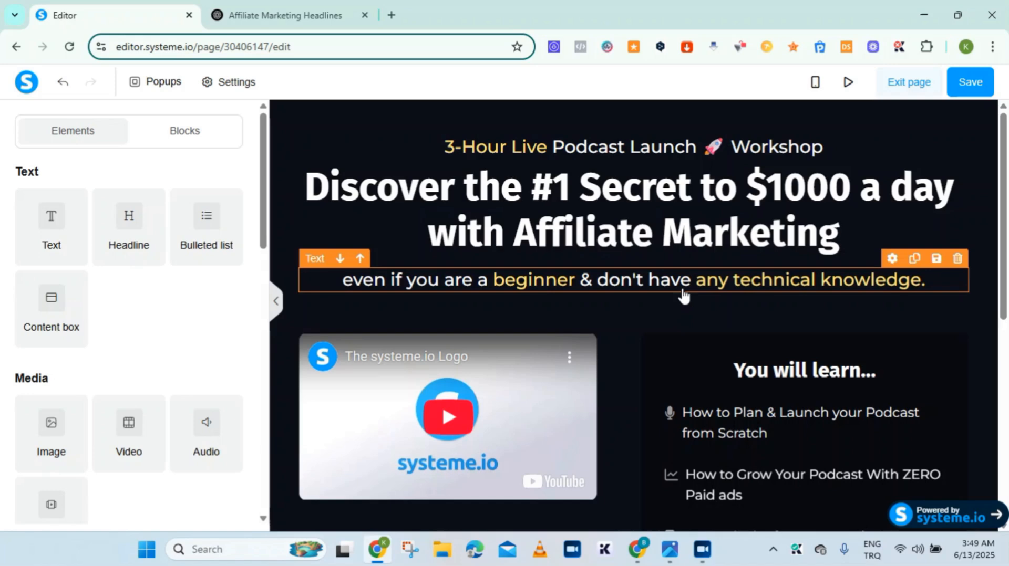
{"action": "left_click", "coordinate": [880, 289]}
{"action": "left_click", "coordinate": [924, 281]}
{"action": "key", "text": "BackSpace"}
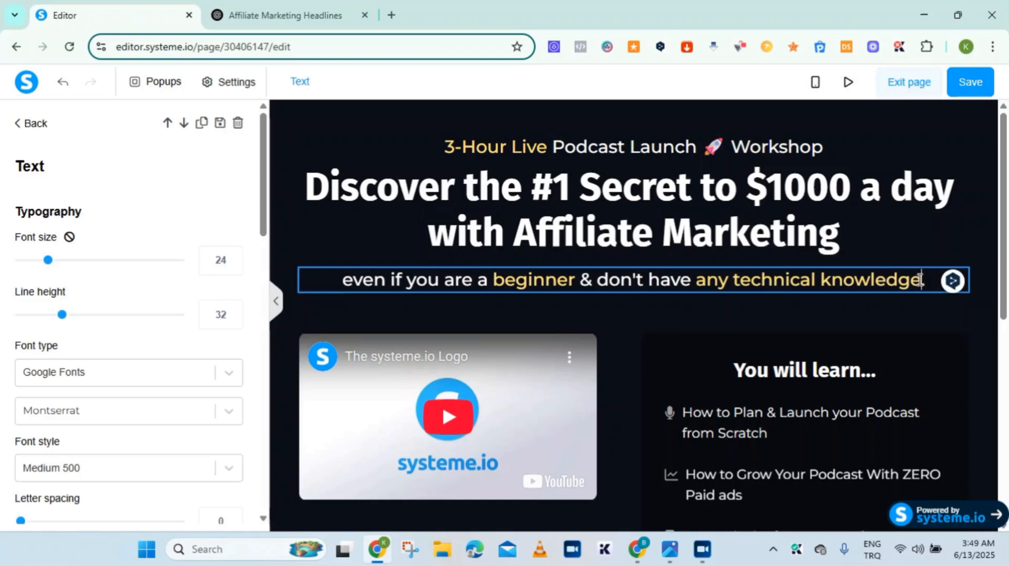
{"action": "left_click_drag", "start_coordinate": [920, 280], "coordinate": [824, 280]}
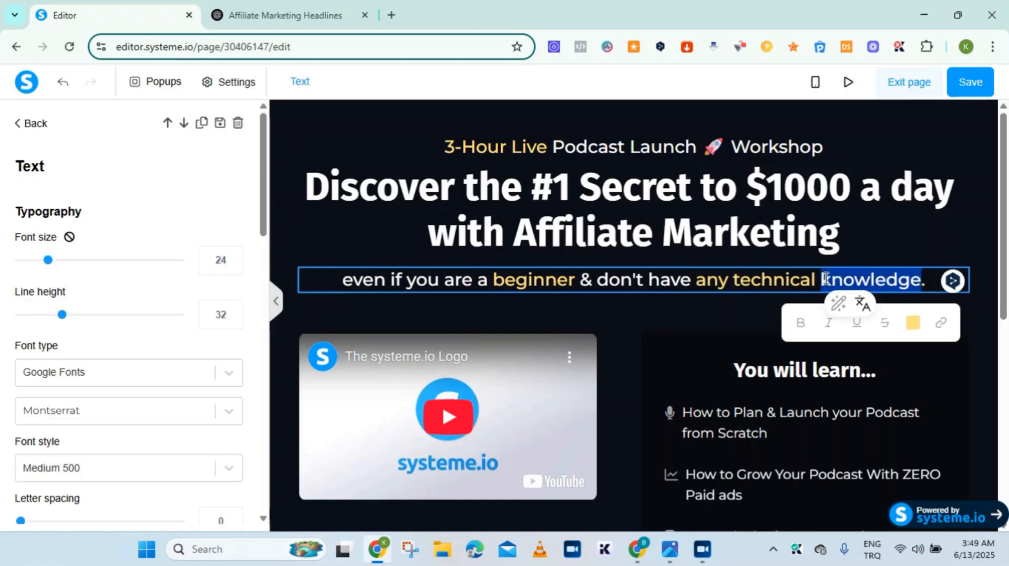
{"action": "type", "text": "SK"}
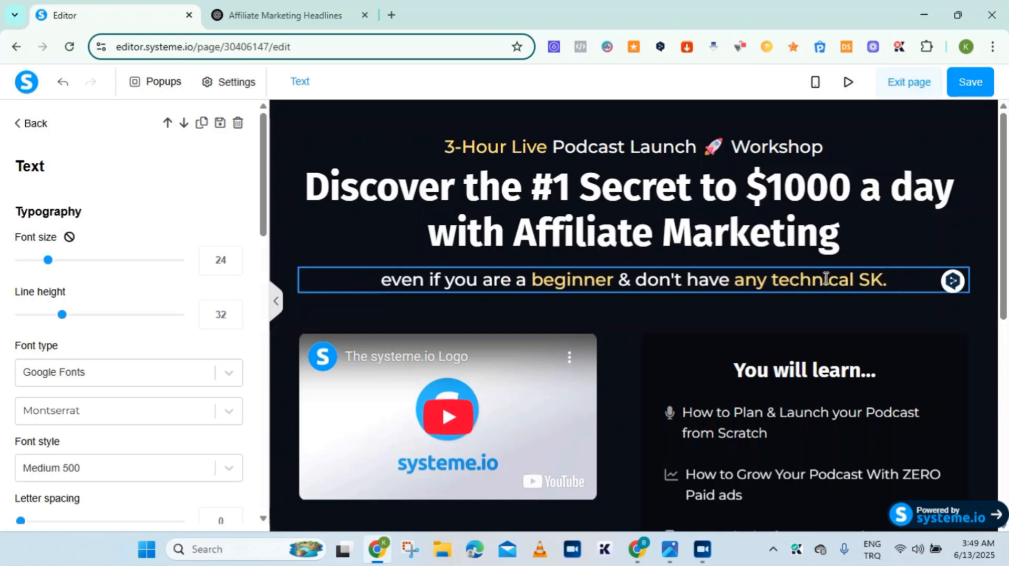
{"action": "key", "text": "BackSpace"}
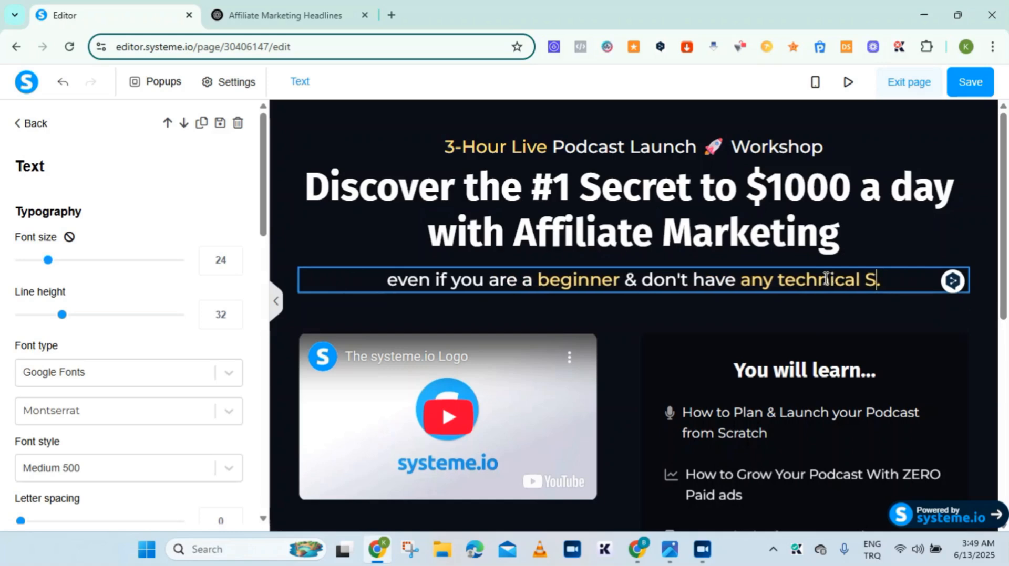
{"action": "type", "text": "k"}
{"action": "type", "text": "ills"}
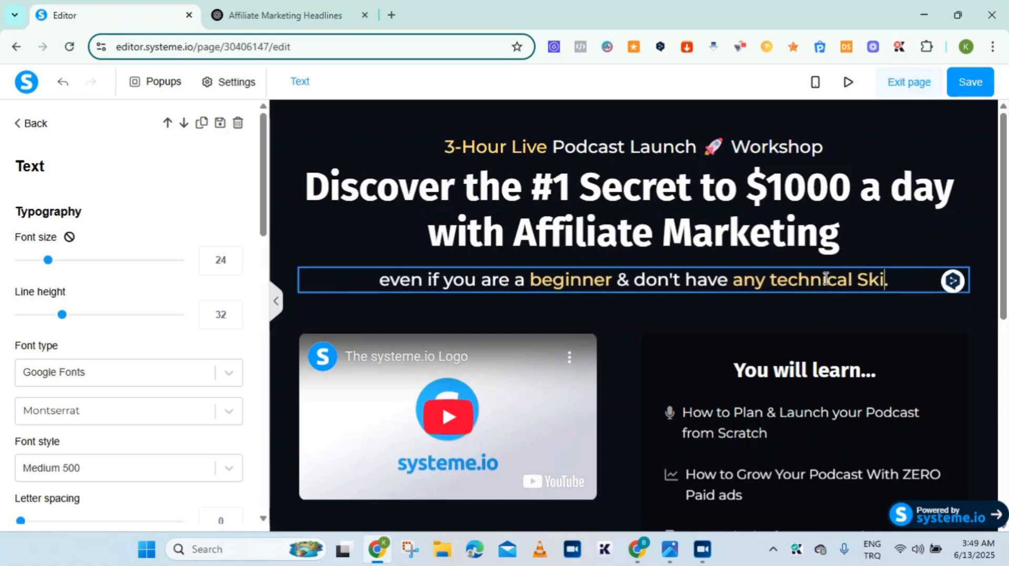
{"action": "left_click", "coordinate": [806, 308]}
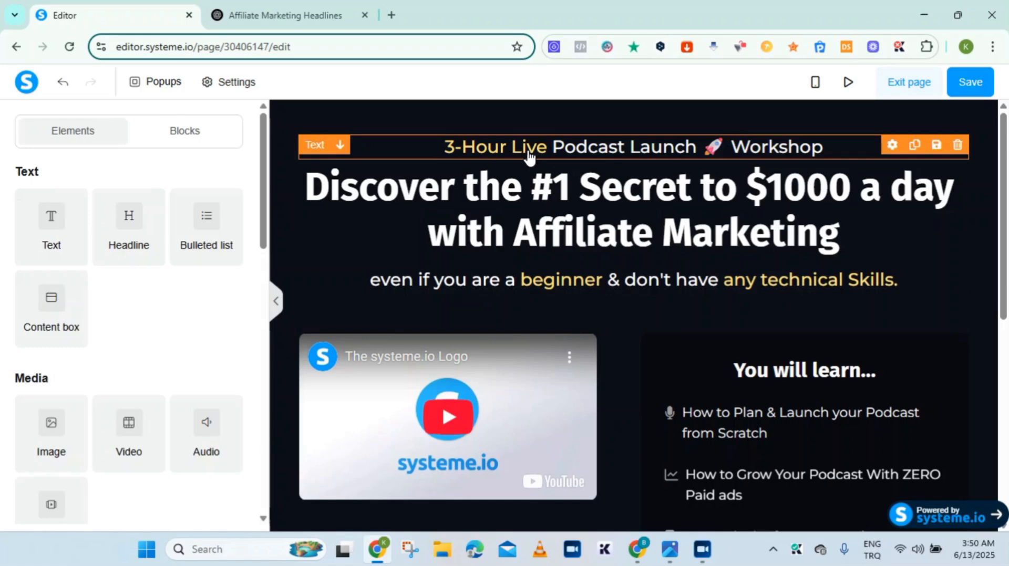
Replace the workshop line above the headline with "Learn the Secrets That Make It Happen" and color the text white
{"action": "triple_click", "coordinate": [483, 149]}
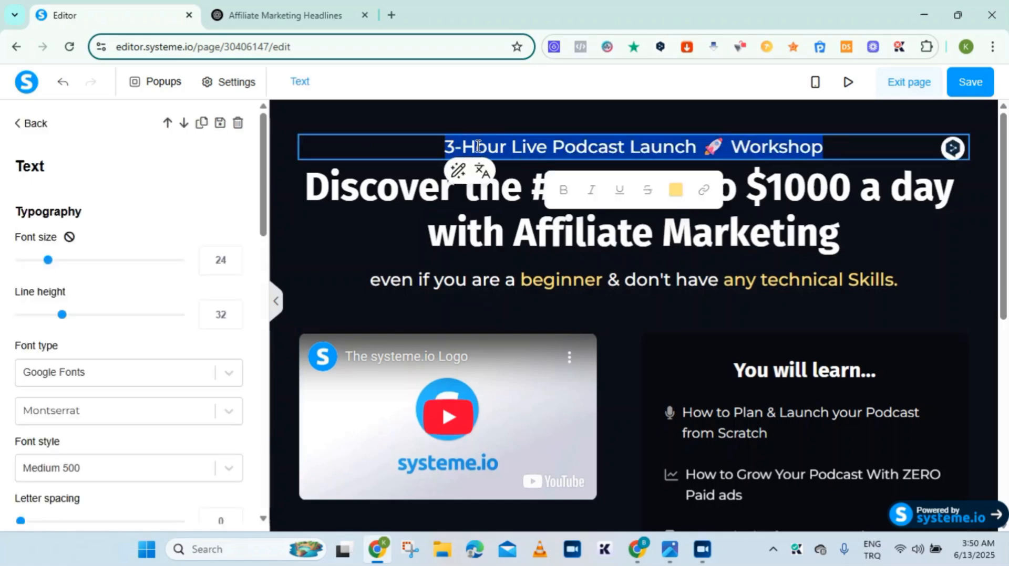
{"action": "left_click", "coordinate": [477, 147]}
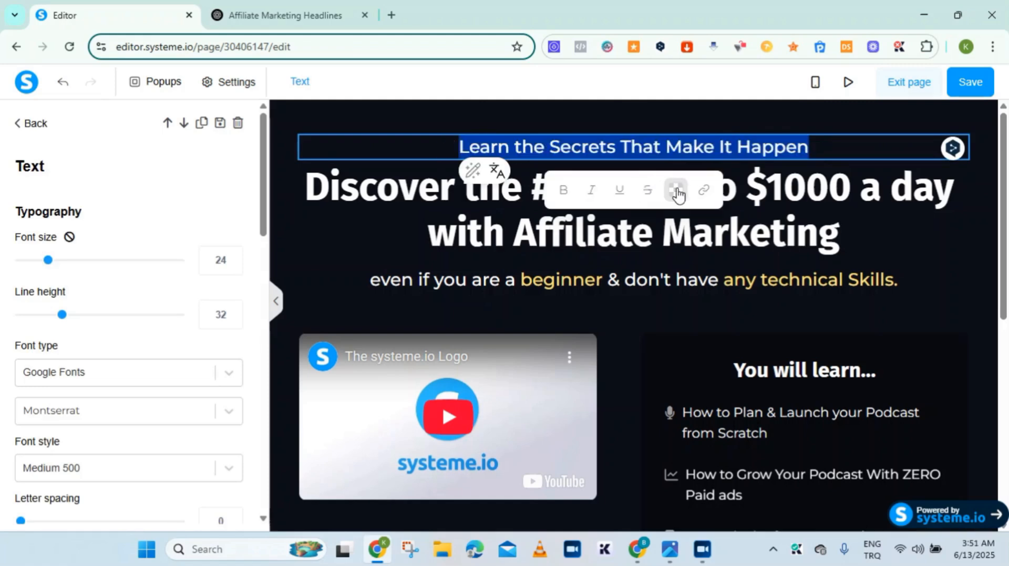
{"action": "left_click", "coordinate": [677, 192]}
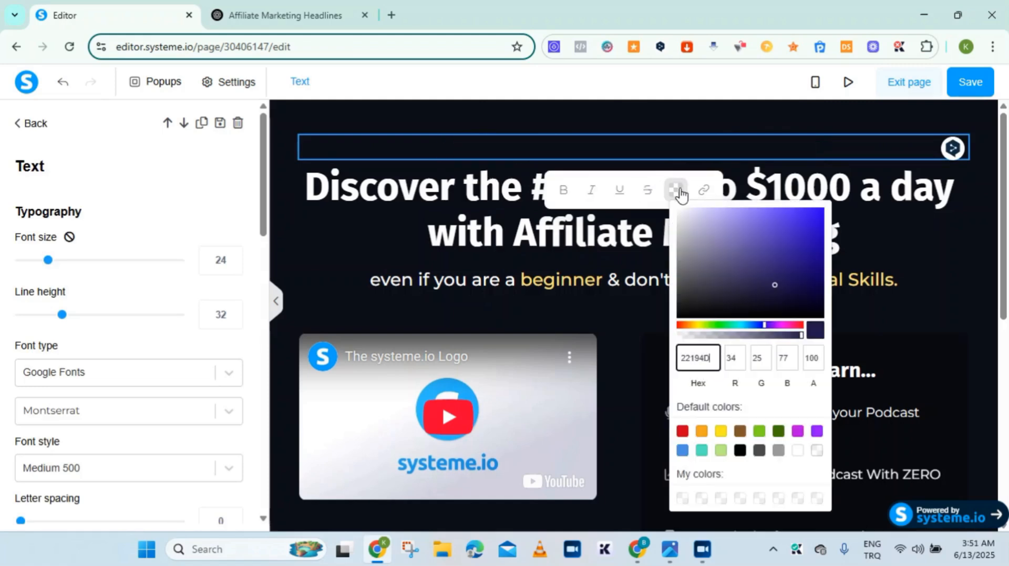
{"action": "left_click", "coordinate": [797, 451]}
{"action": "left_click", "coordinate": [942, 300]}
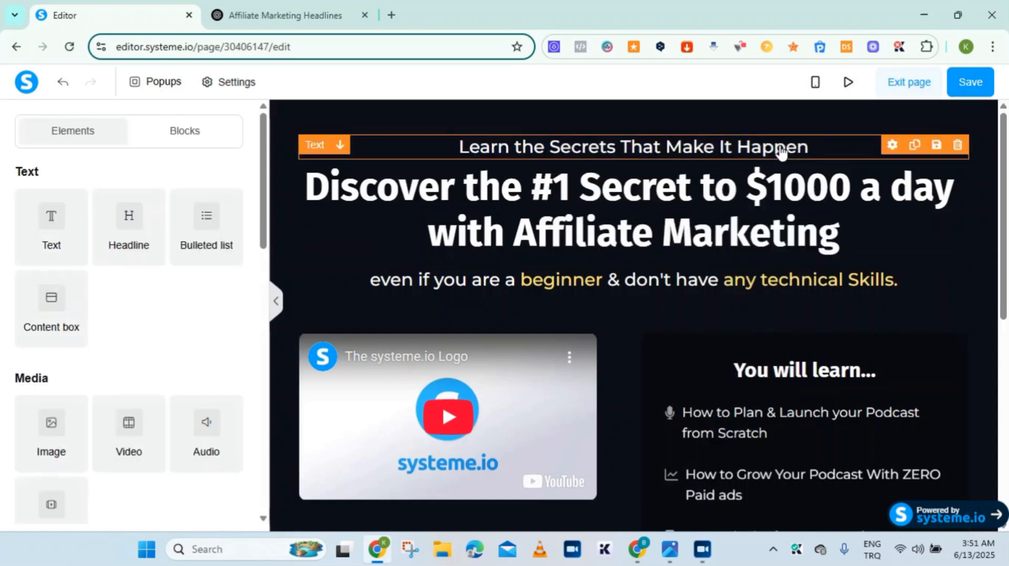
Color the words "That Make It Happen" in the line above the headline light gold (E0BD7B)
{"action": "double_click", "coordinate": [647, 158]}
{"action": "left_click", "coordinate": [634, 151]}
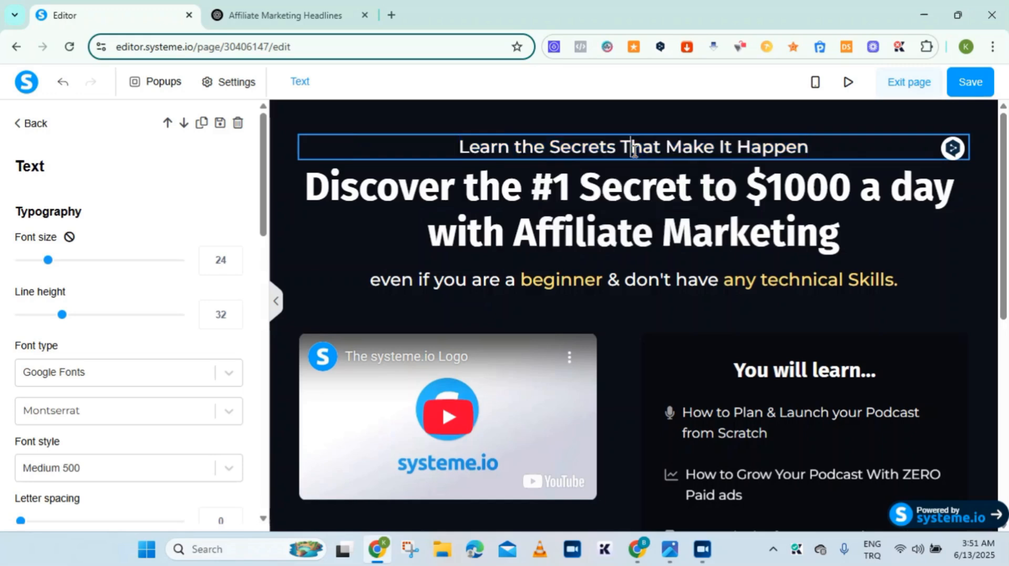
{"action": "left_click_drag", "start_coordinate": [624, 146], "coordinate": [816, 151]}
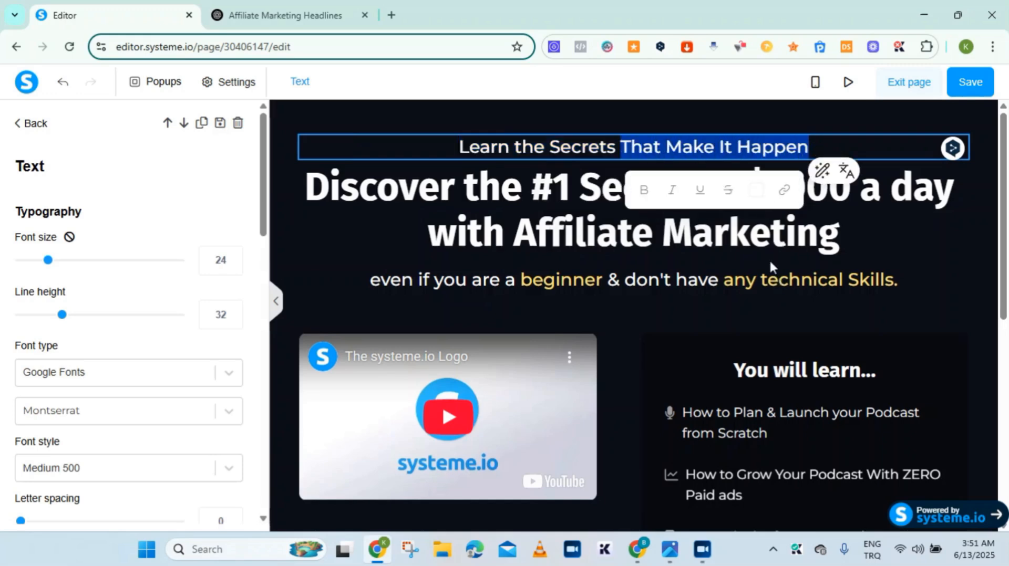
{"action": "left_click", "coordinate": [755, 190]}
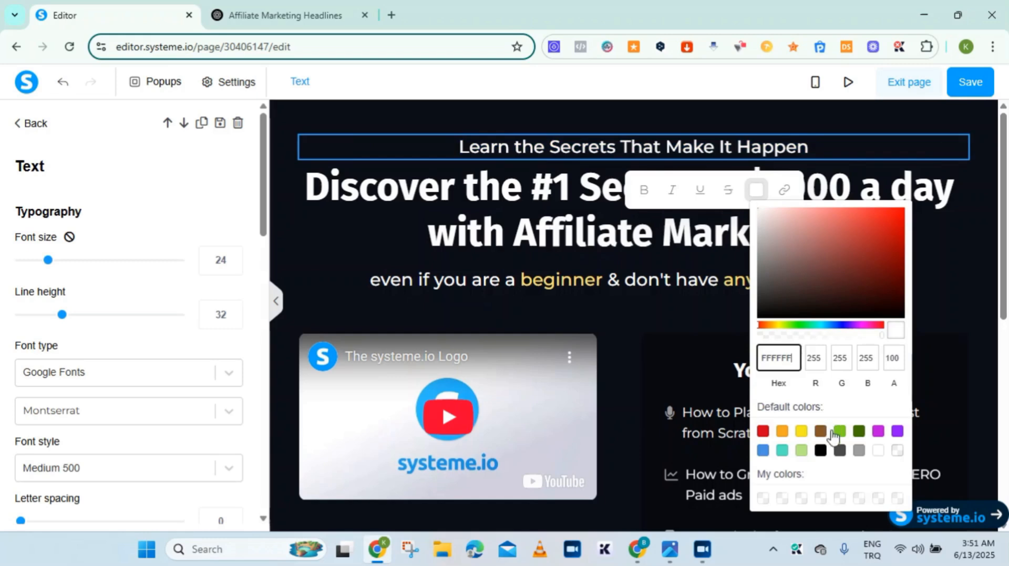
{"action": "left_click", "coordinate": [783, 433]}
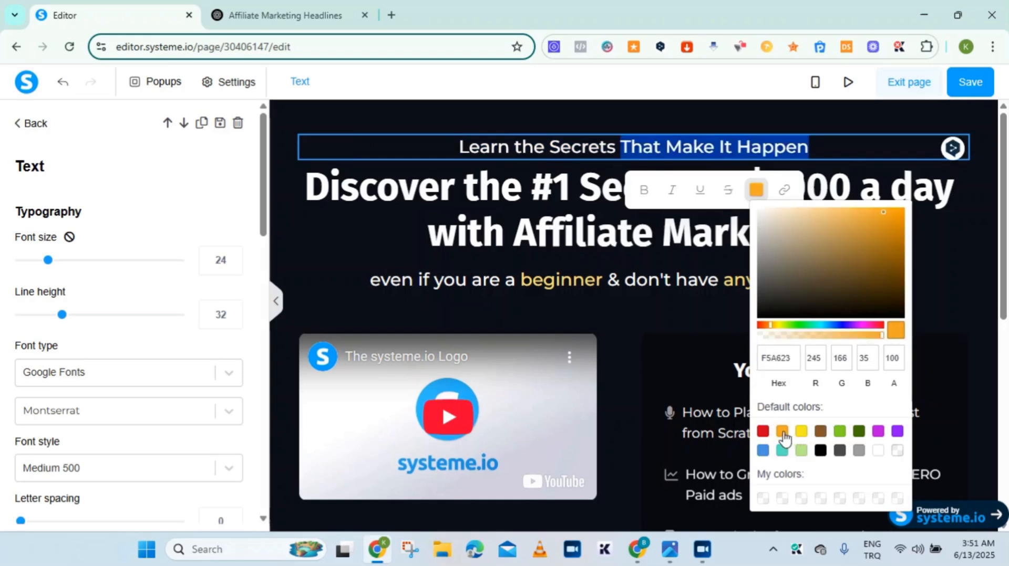
{"action": "left_click", "coordinate": [824, 223]}
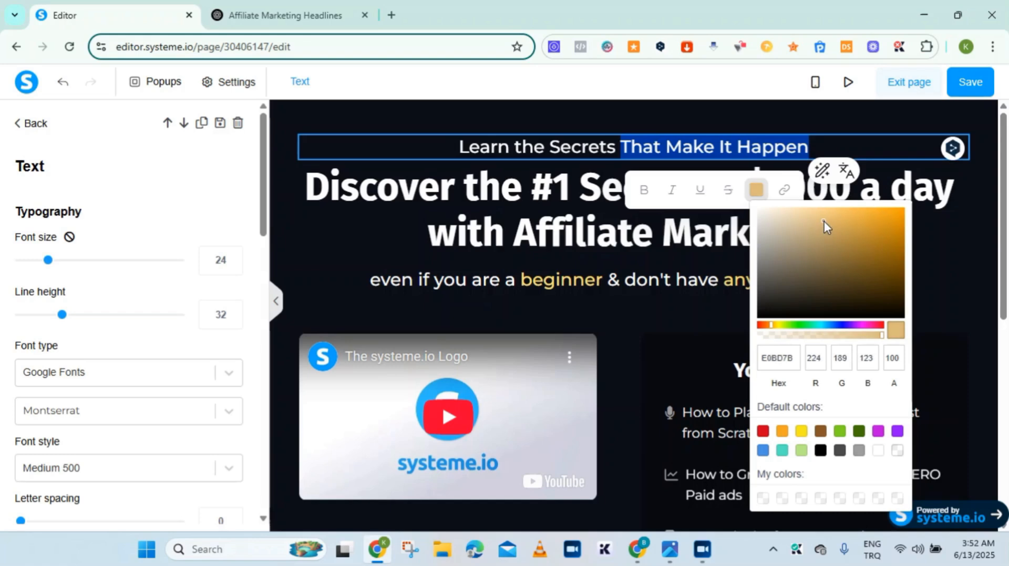
{"action": "left_click", "coordinate": [692, 246]}
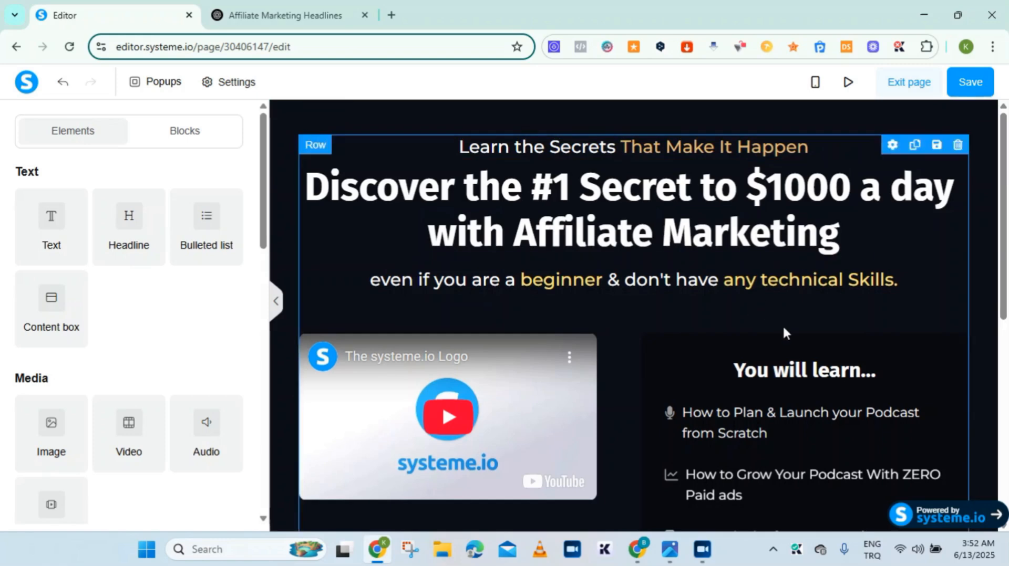
Delete the systeme.io logo video beside the "You will learn..." box and confirm the deletion
{"action": "left_click_drag", "start_coordinate": [1004, 229], "coordinate": [1006, 290]}
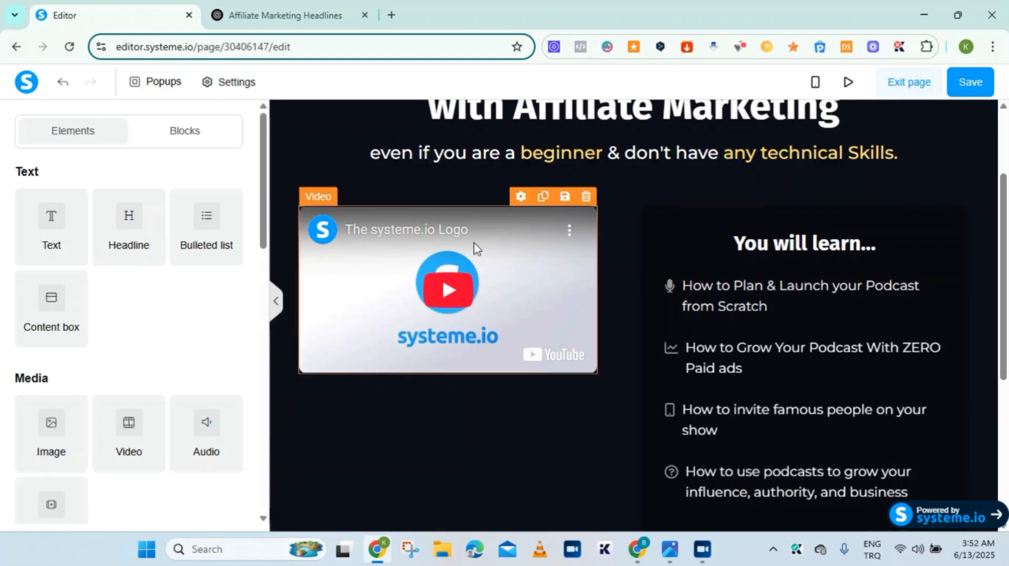
{"action": "left_click", "coordinate": [586, 196]}
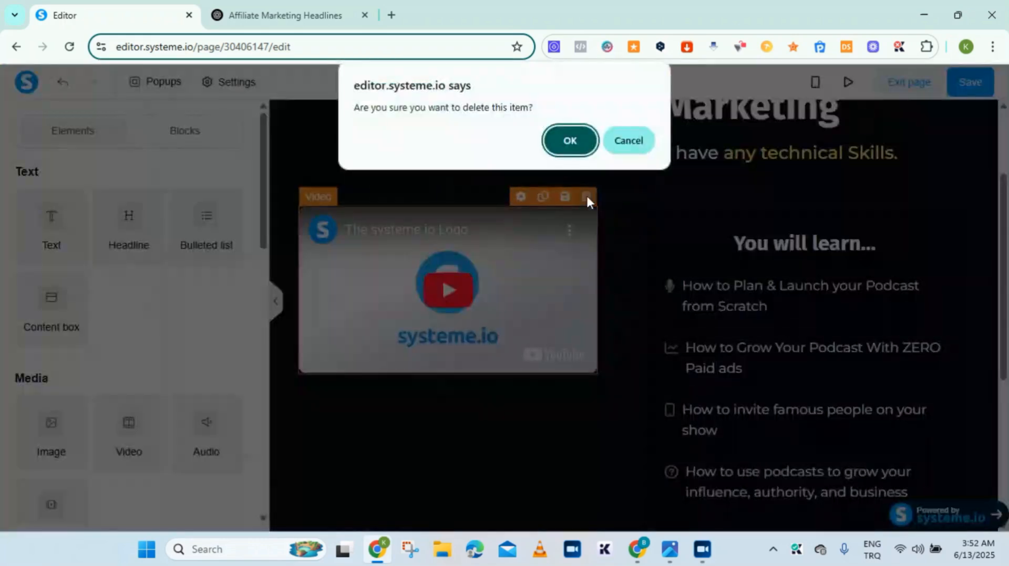
{"action": "left_click", "coordinate": [568, 138]}
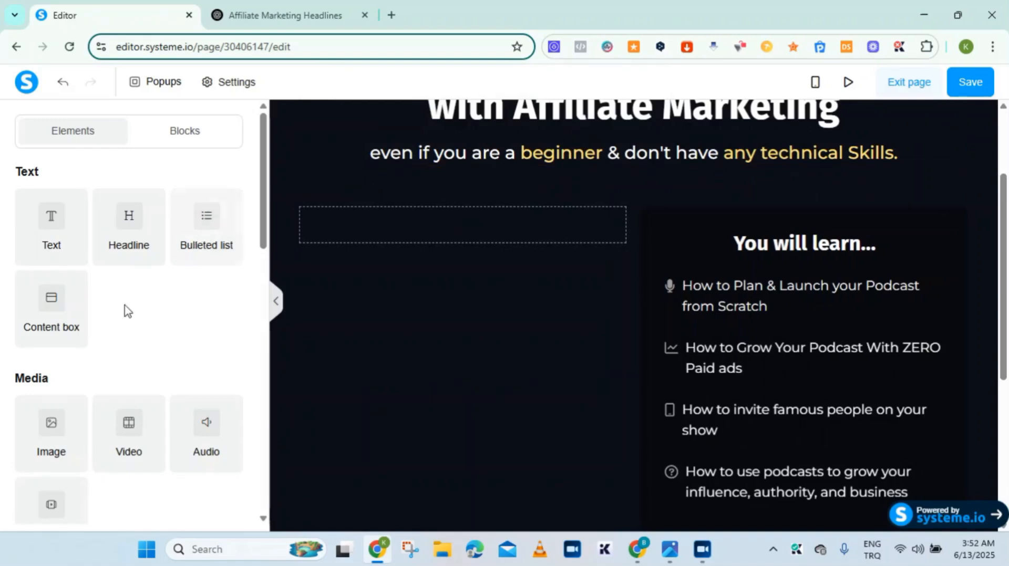
Add an image element to the empty column beside the "You will learn..." box
{"action": "left_click_drag", "start_coordinate": [257, 206], "coordinate": [266, 265]}
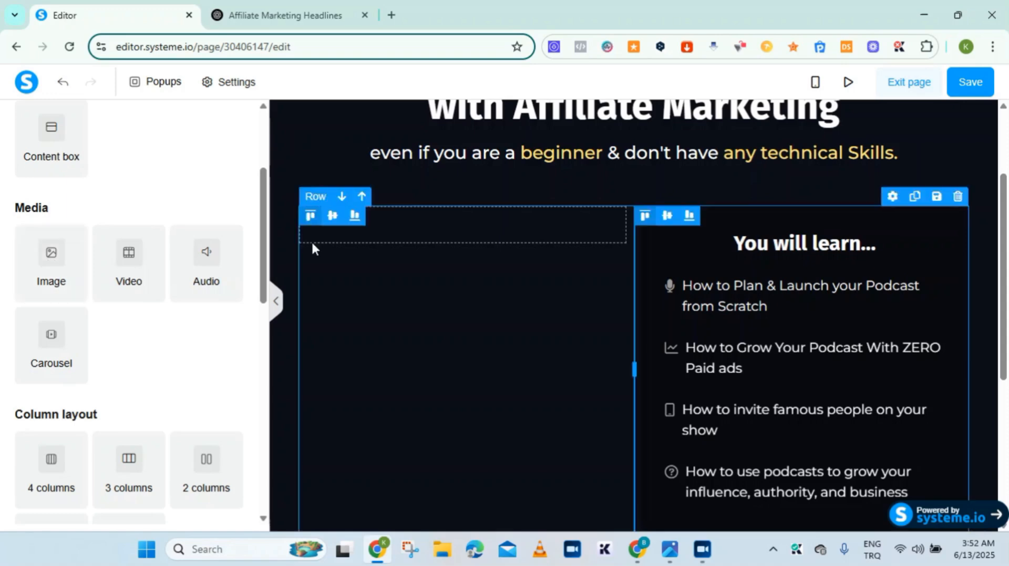
{"action": "left_click", "coordinate": [433, 374]}
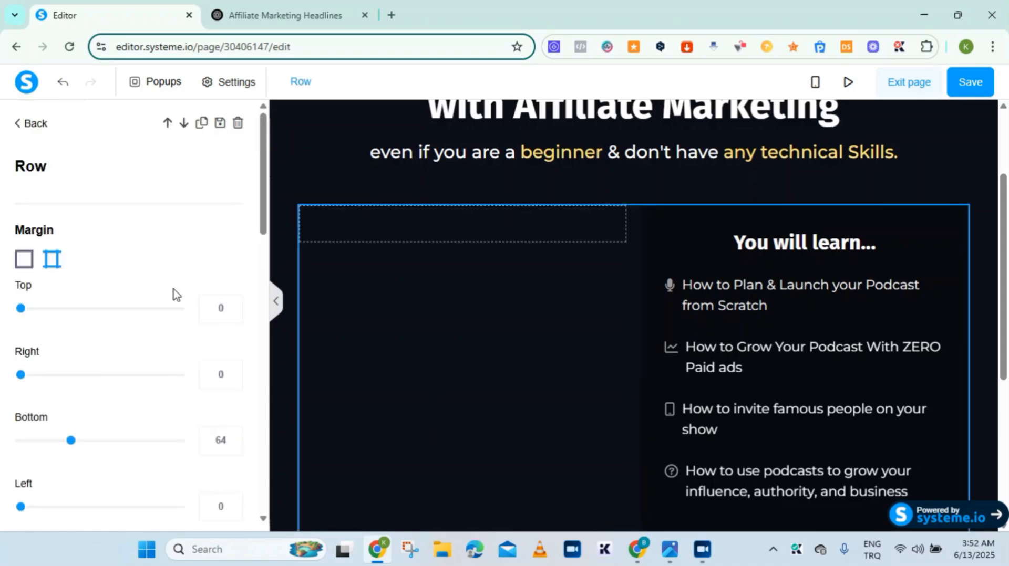
{"action": "left_click", "coordinate": [351, 213]}
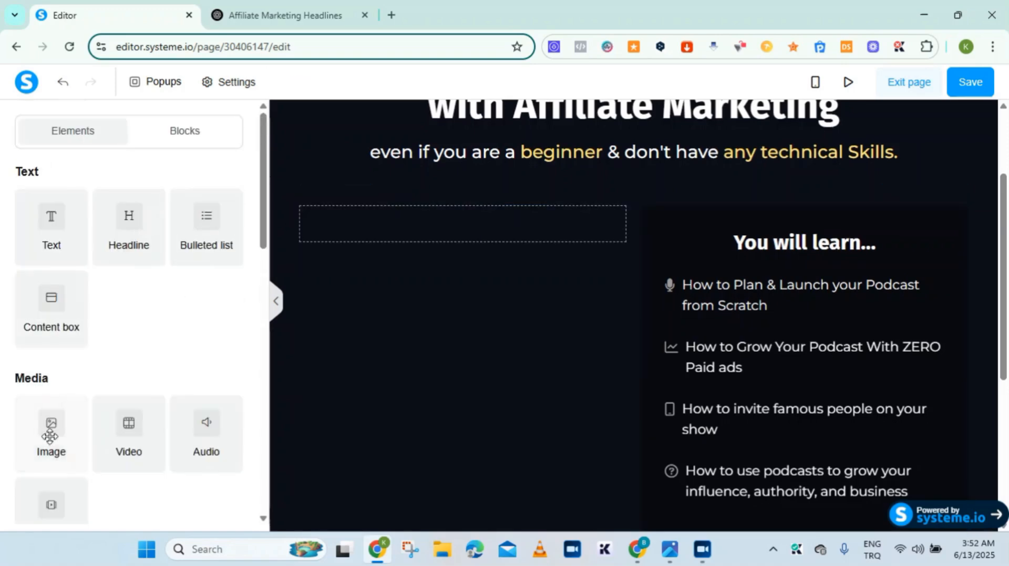
{"action": "left_click_drag", "start_coordinate": [51, 427], "coordinate": [425, 238]}
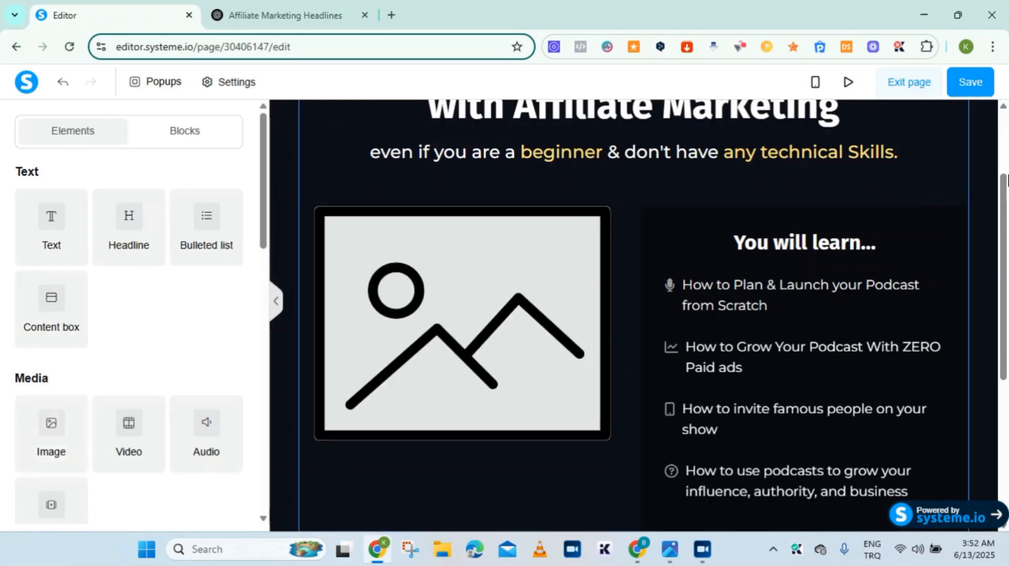
Fill the image placeholder beside the "You will learn..." box with 3D.png from the previously uploaded images
{"action": "scroll", "coordinate": [998, 210], "scroll_direction": "up", "scroll_amount": 2}
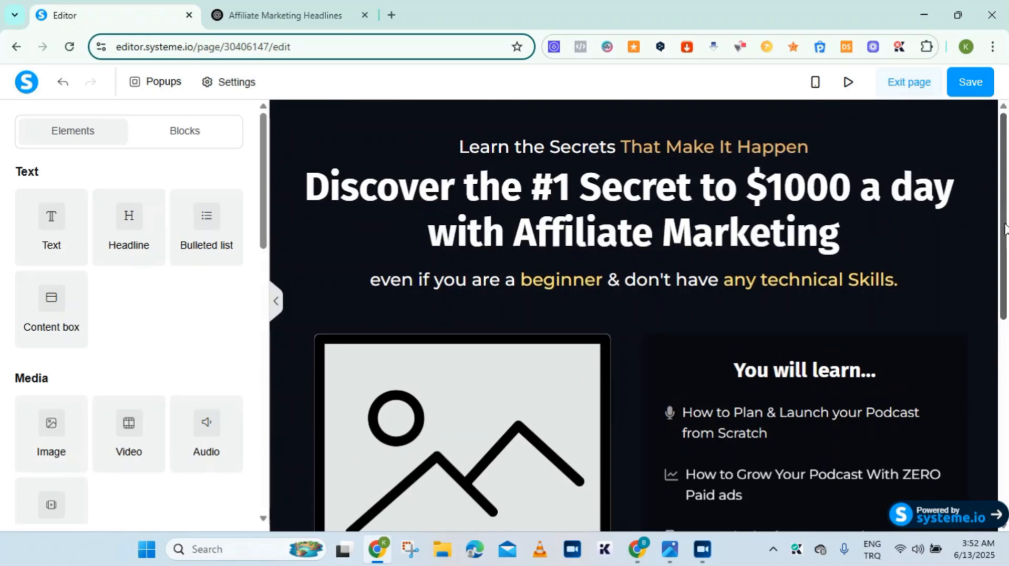
{"action": "left_click_drag", "start_coordinate": [1005, 232], "coordinate": [1000, 199]}
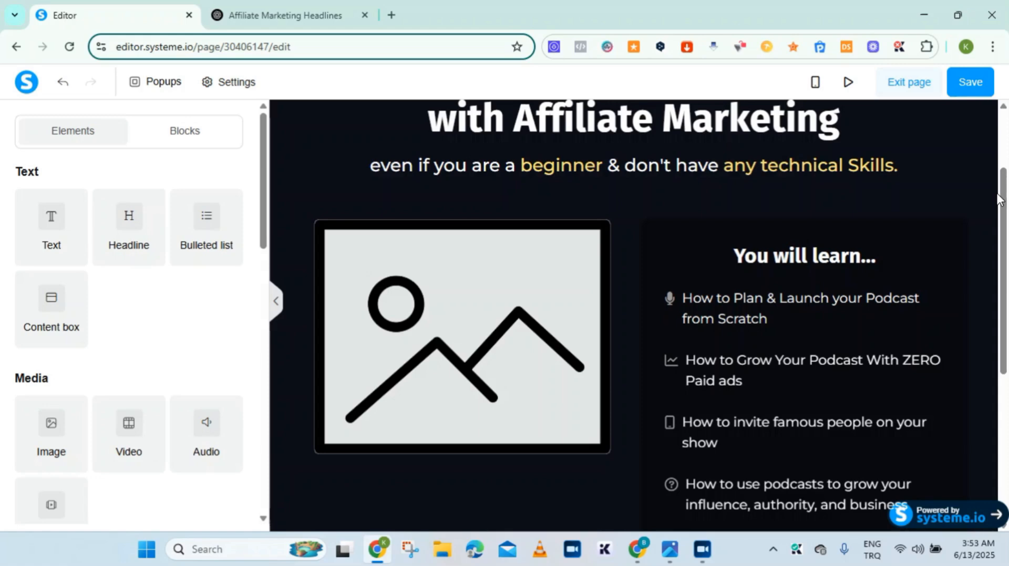
{"action": "left_click", "coordinate": [440, 281]}
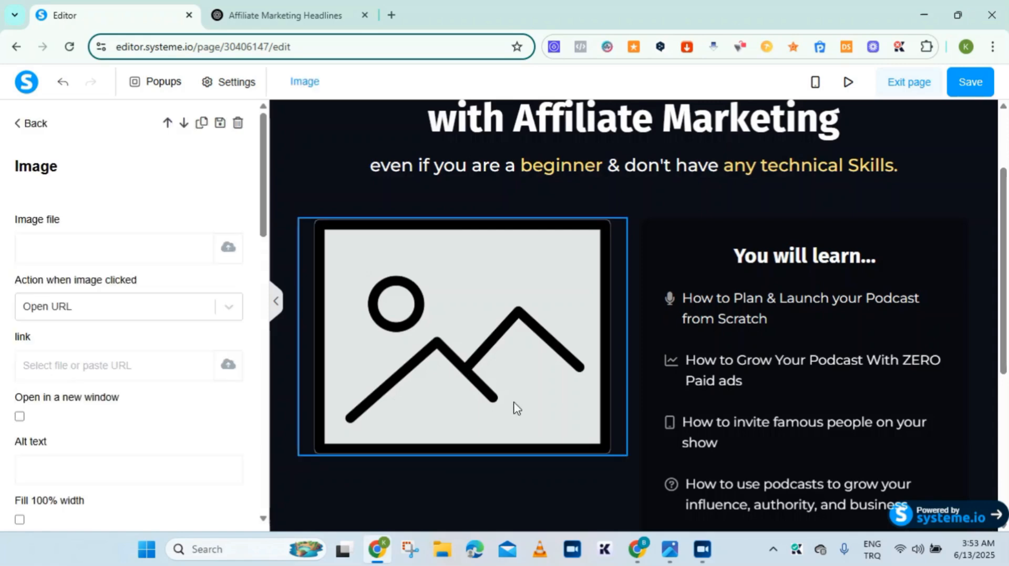
{"action": "left_click", "coordinate": [417, 331]}
{"action": "left_click", "coordinate": [413, 314]}
{"action": "left_click", "coordinate": [237, 256]}
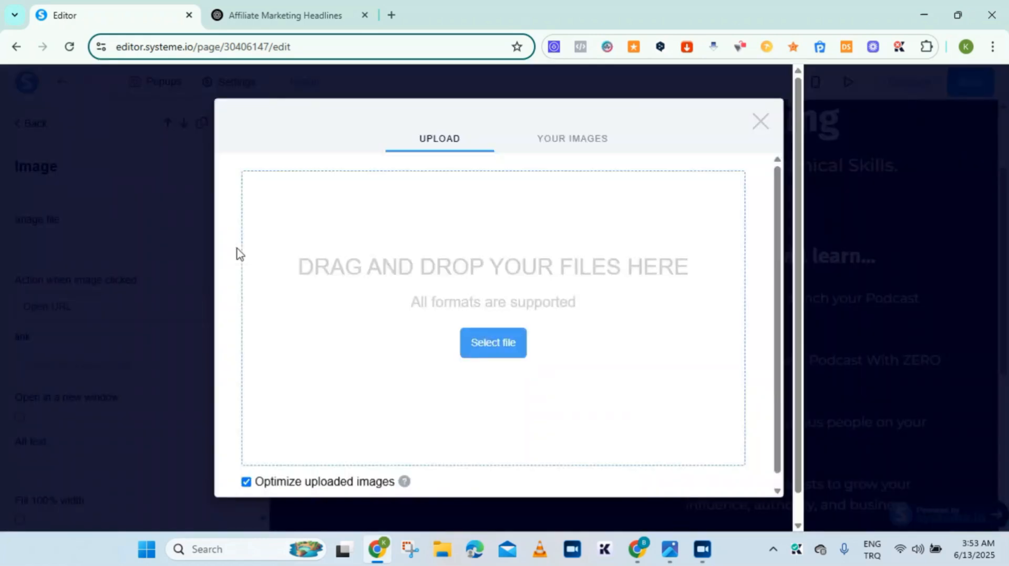
{"action": "left_click", "coordinate": [590, 145]}
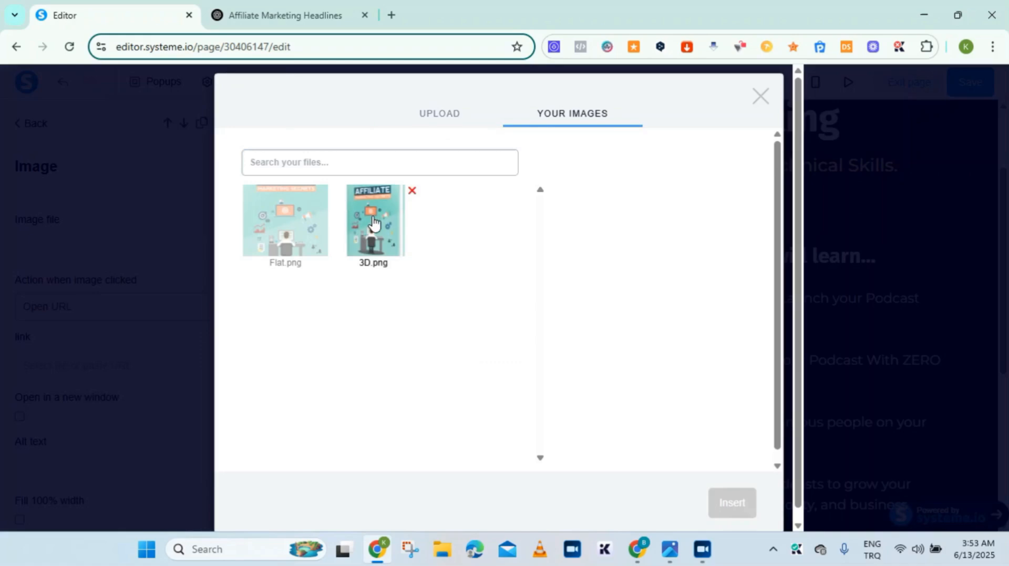
{"action": "left_click", "coordinate": [373, 223]}
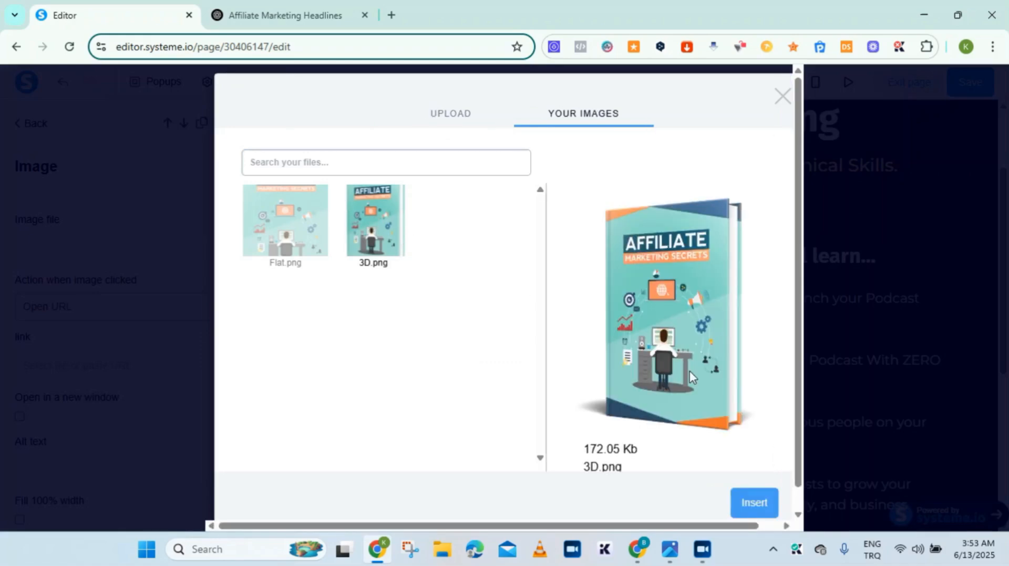
{"action": "left_click", "coordinate": [756, 504]}
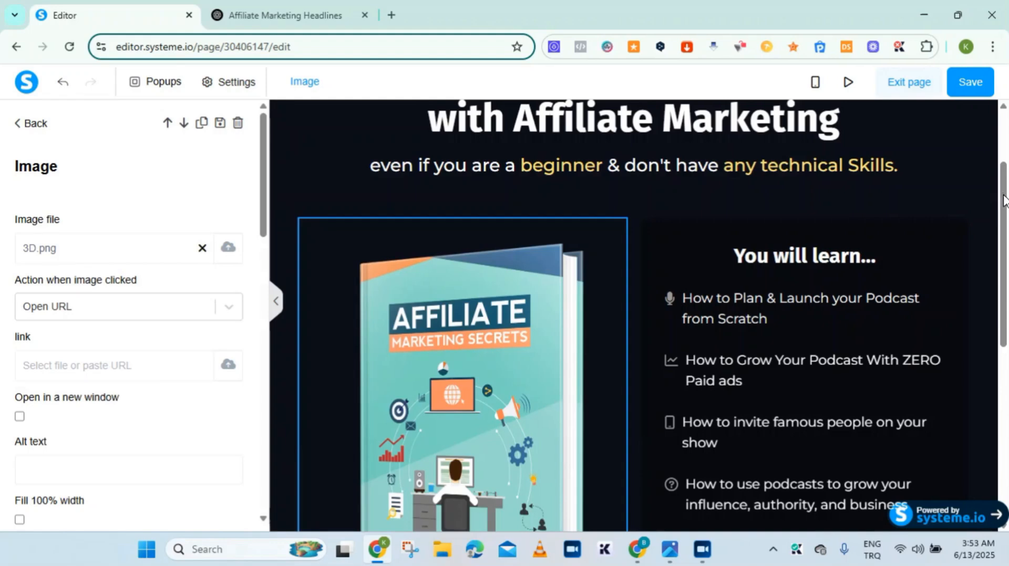
Reduce the size of the "Affiliate Marketing Secrets" book cover image to 352
{"action": "left_click", "coordinate": [1004, 262]}
{"action": "left_click_drag", "start_coordinate": [1004, 261], "coordinate": [1000, 226]}
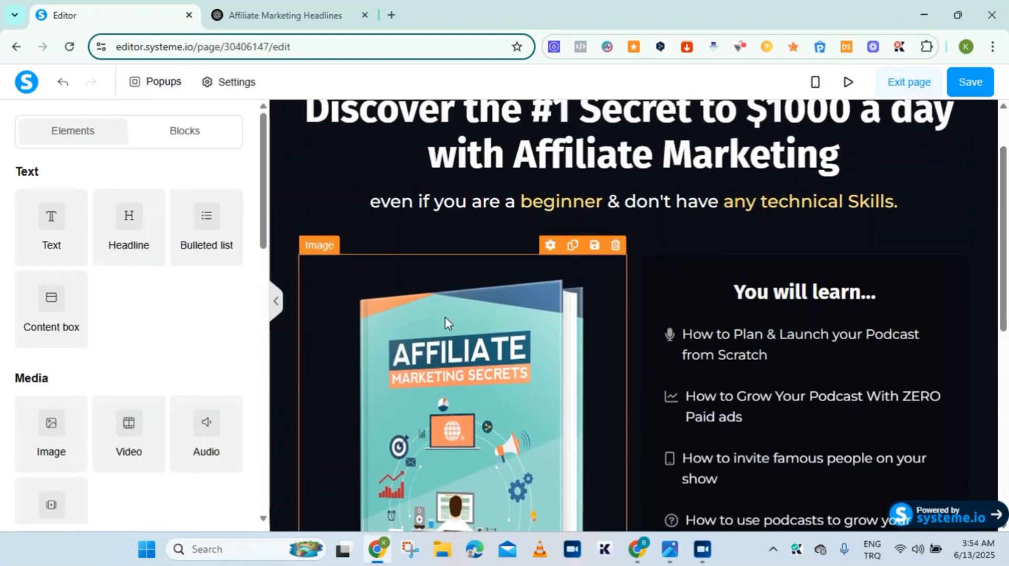
{"action": "left_click", "coordinate": [445, 322]}
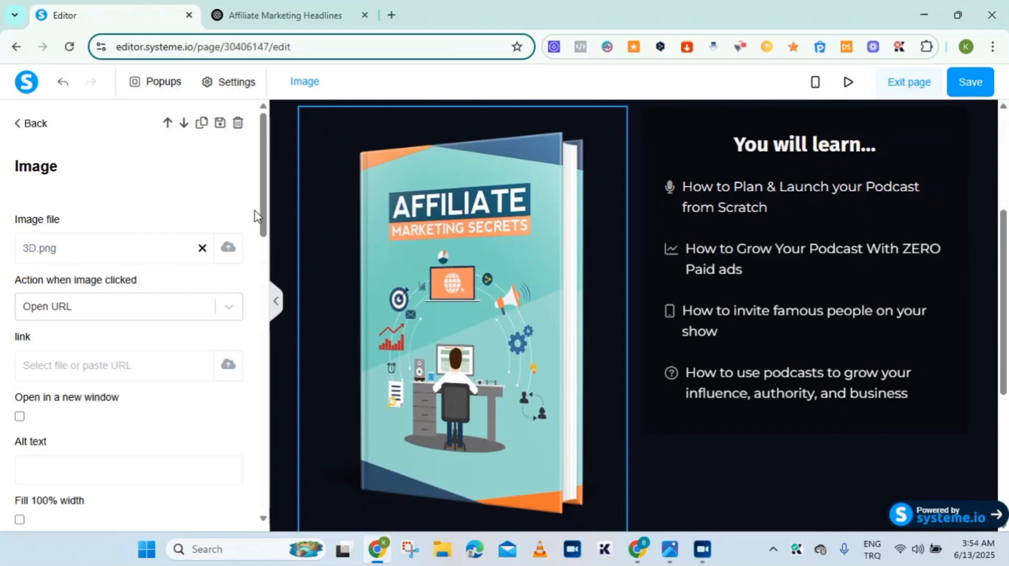
{"action": "scroll", "coordinate": [264, 246], "scroll_direction": "down", "scroll_amount": 2}
{"action": "scroll", "coordinate": [264, 246], "scroll_direction": "down", "scroll_amount": 4}
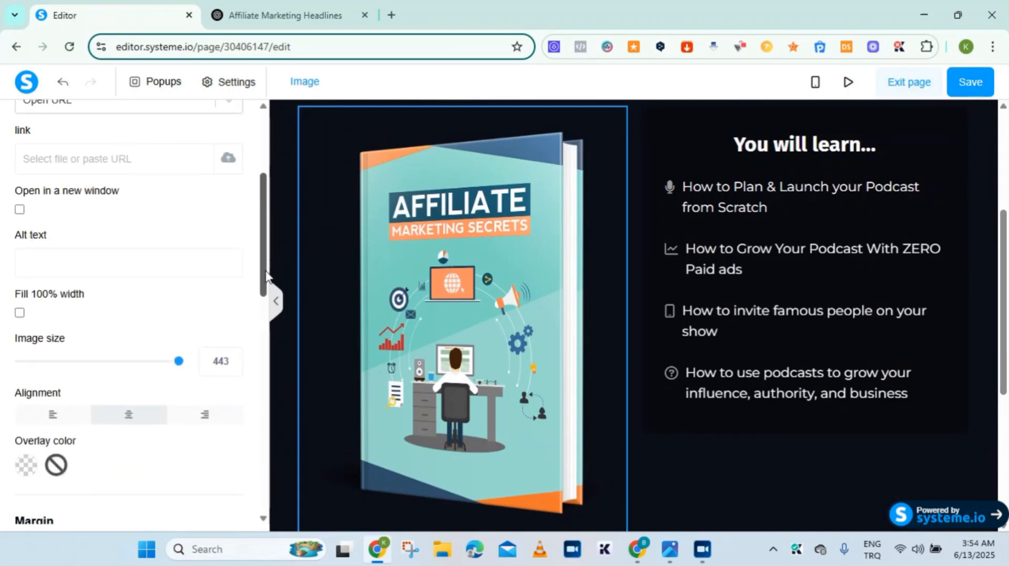
{"action": "left_click_drag", "start_coordinate": [179, 364], "coordinate": [147, 365]}
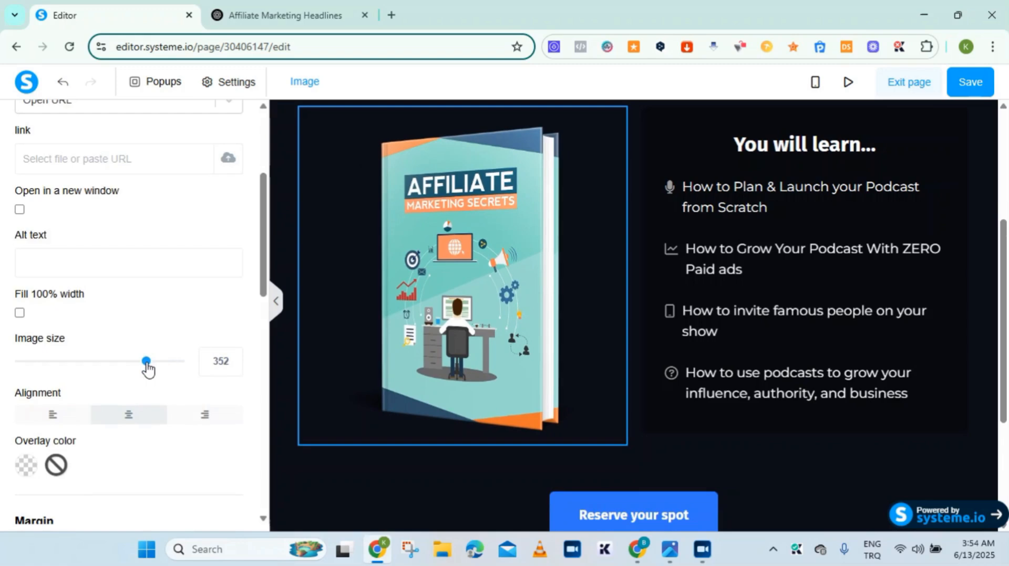
{"action": "left_click", "coordinate": [777, 359]}
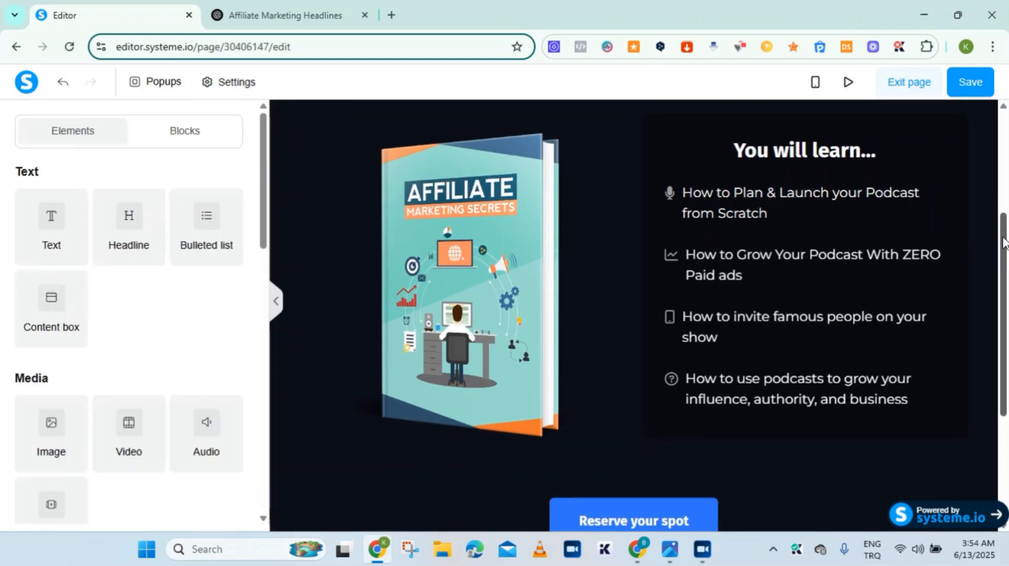
{"action": "scroll", "coordinate": [999, 215], "scroll_direction": "up", "scroll_amount": 2}
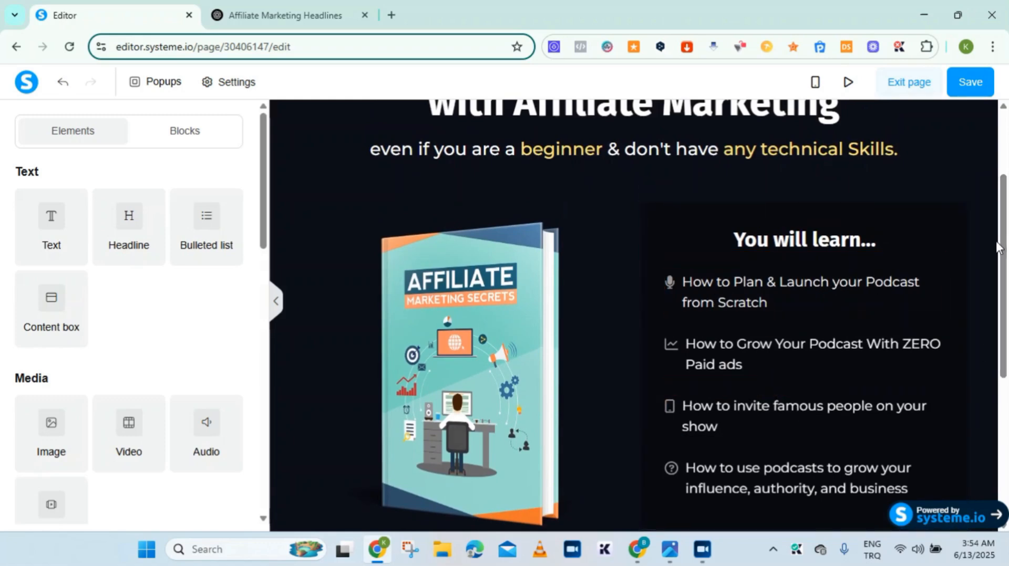
{"action": "left_click_drag", "start_coordinate": [997, 243], "coordinate": [920, 330]}
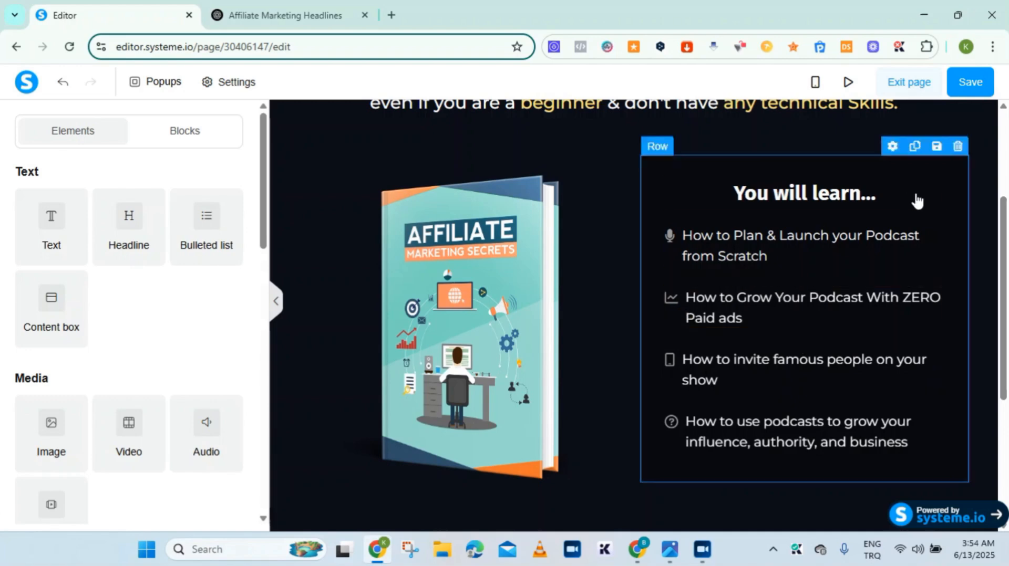
{"action": "left_click_drag", "start_coordinate": [1003, 238], "coordinate": [1004, 181]}
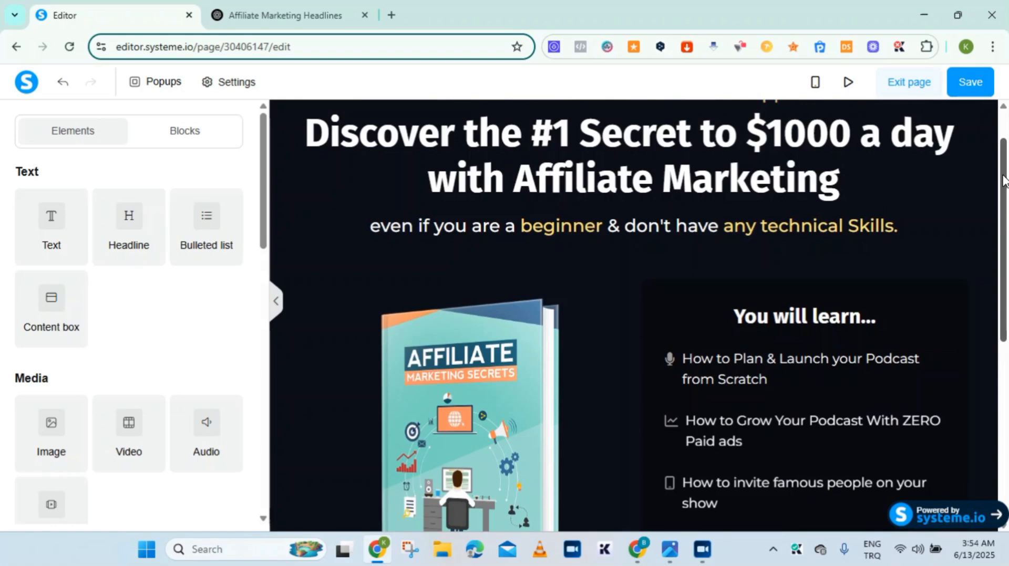
{"action": "left_click_drag", "start_coordinate": [1004, 180], "coordinate": [1003, 240]}
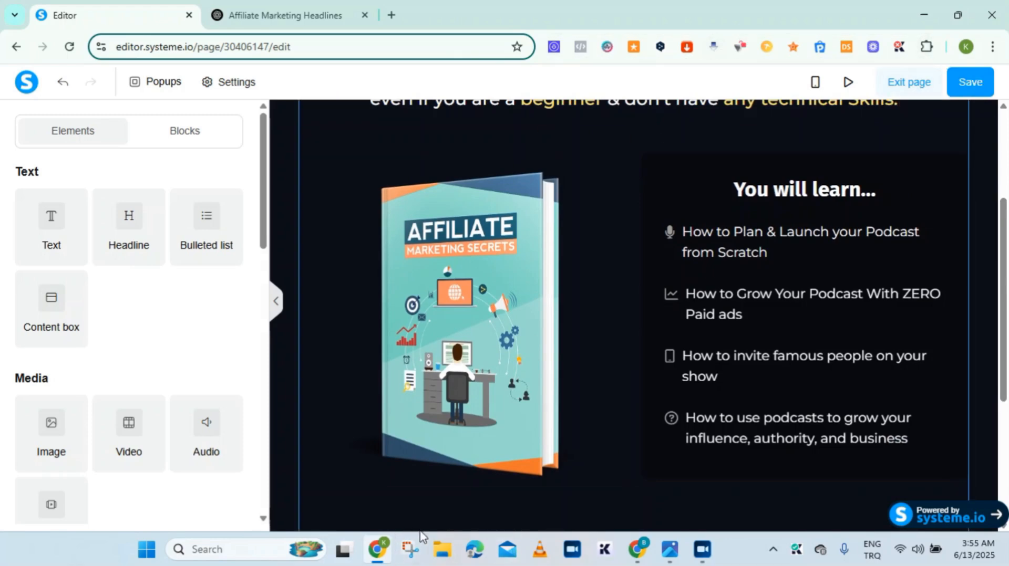
In File Explorer, open the Affiliate Marketing Secrets PDF from the recent Affiliate-Marketing-Secrets archive and go to its table of contents
{"action": "left_click", "coordinate": [442, 551]}
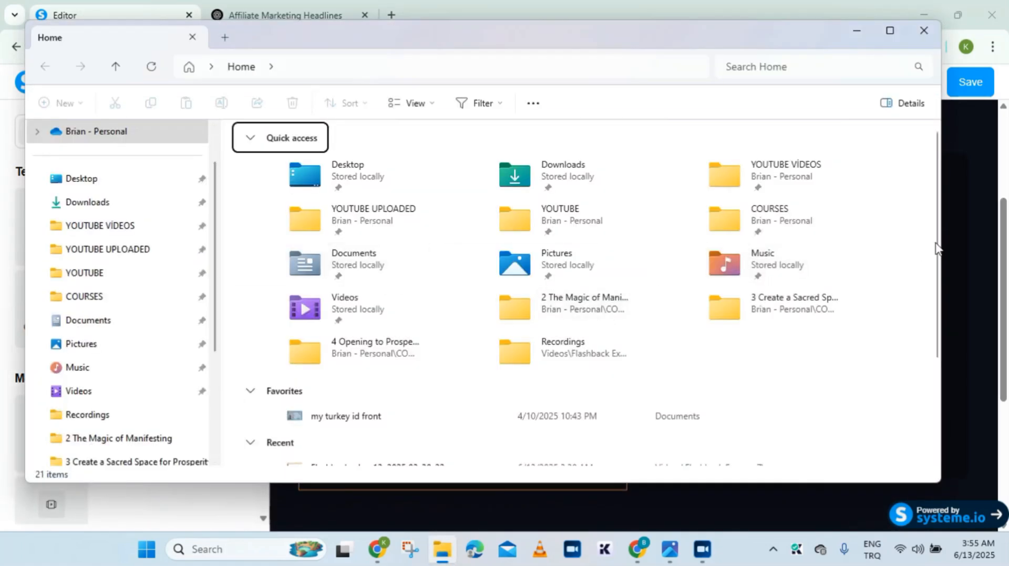
{"action": "left_click_drag", "start_coordinate": [934, 257], "coordinate": [939, 315]}
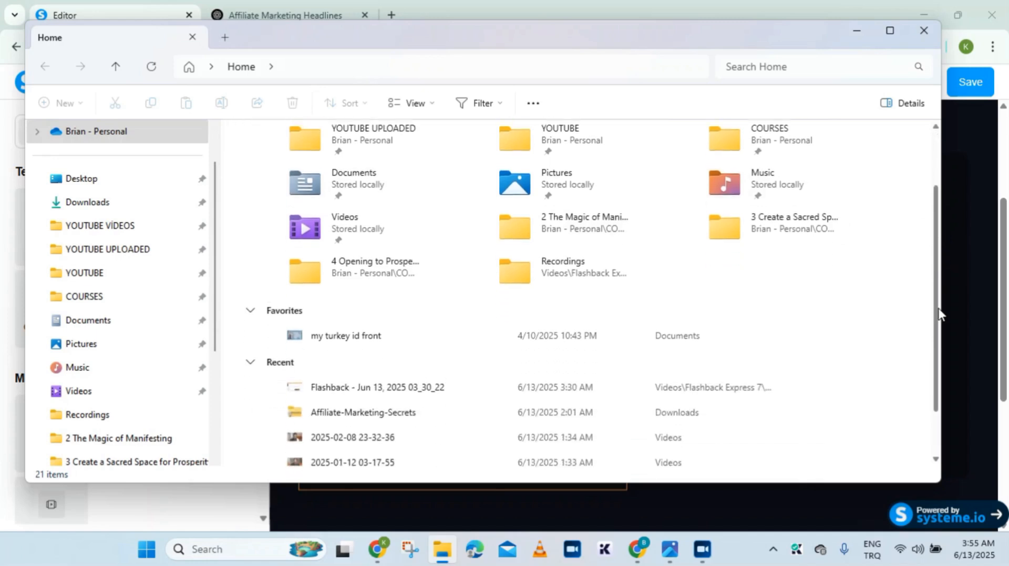
{"action": "double_click", "coordinate": [505, 407]}
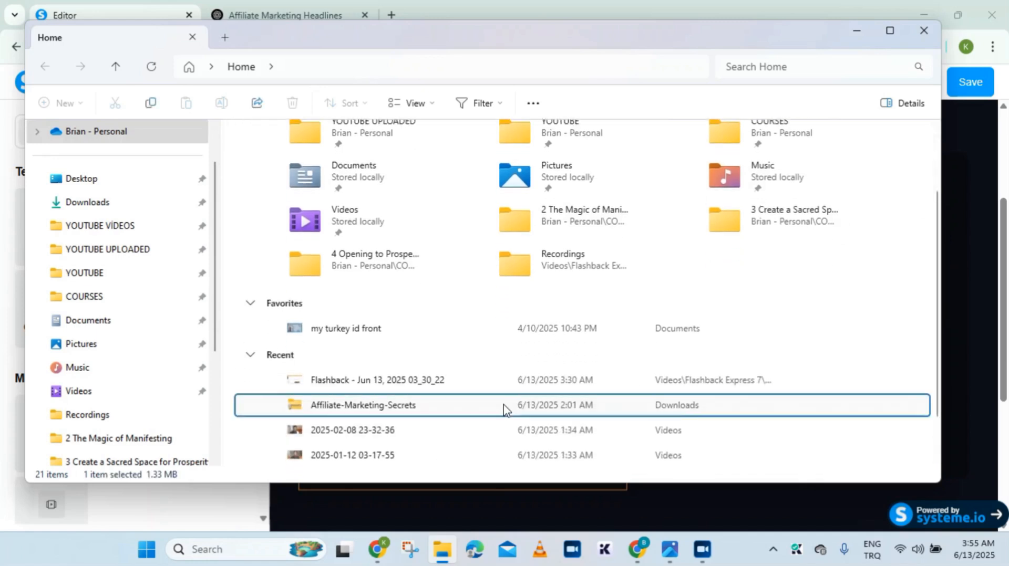
{"action": "double_click", "coordinate": [325, 158]}
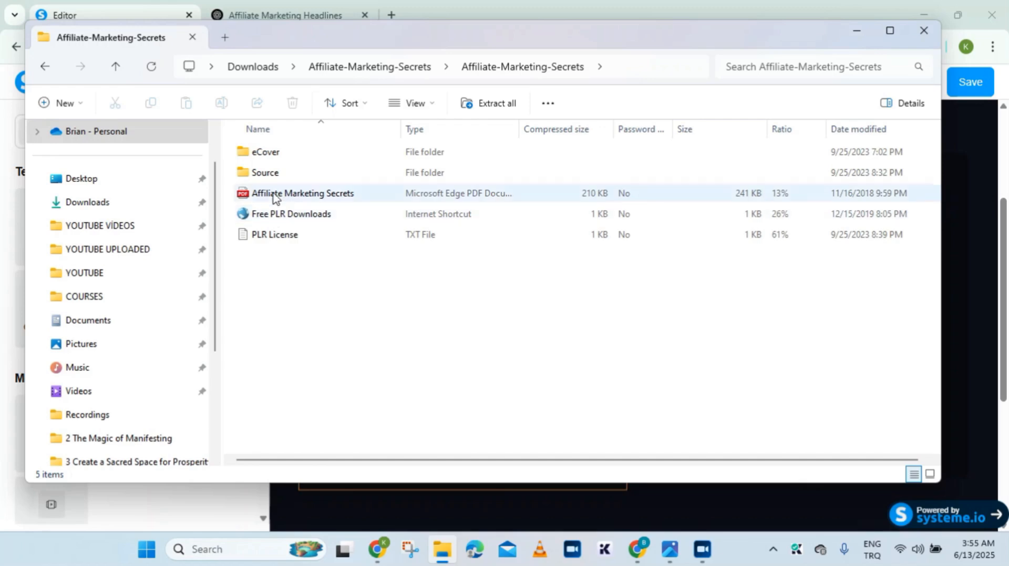
{"action": "double_click", "coordinate": [283, 193]}
{"action": "scroll", "coordinate": [824, 141], "scroll_direction": "up", "scroll_amount": 2}
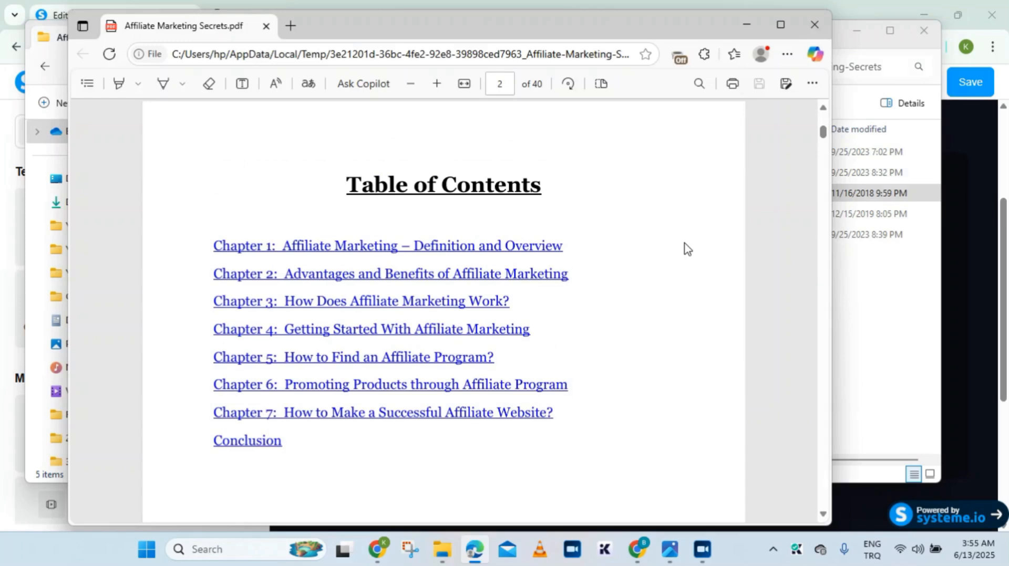
Go to Chapter 3 of the eBook and copy its title text "How Does Affiliate Marketing Work?" without the chapter number
{"action": "left_click", "coordinate": [315, 302]}
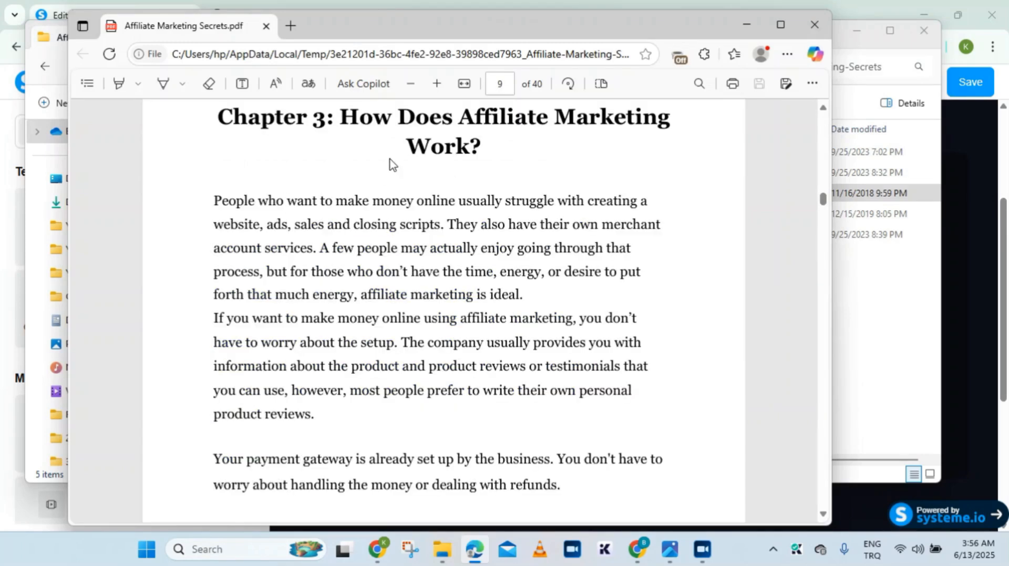
{"action": "left_click_drag", "start_coordinate": [347, 116], "coordinate": [486, 151]}
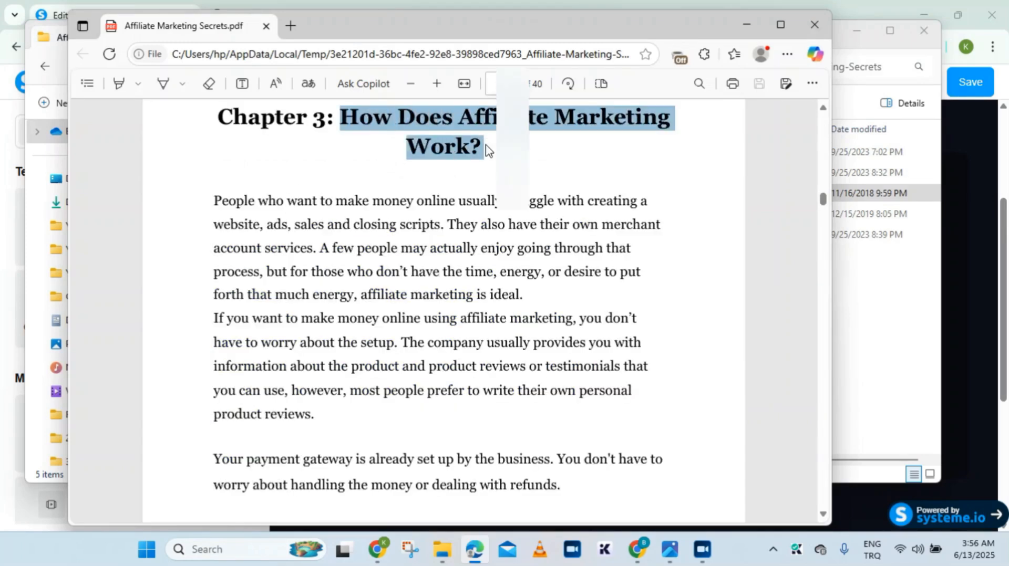
{"action": "right_click", "coordinate": [455, 147]}
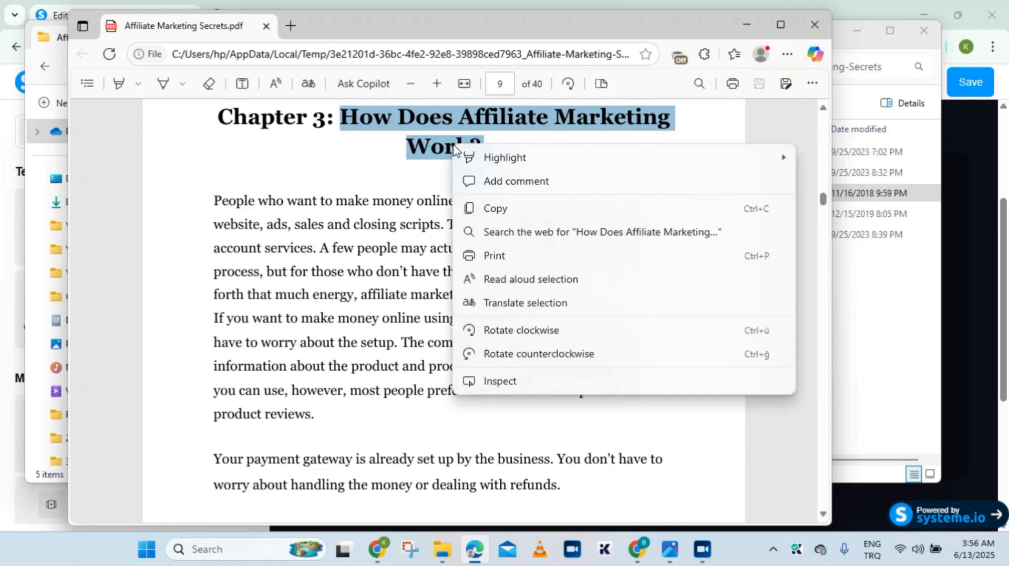
{"action": "left_click", "coordinate": [491, 209]}
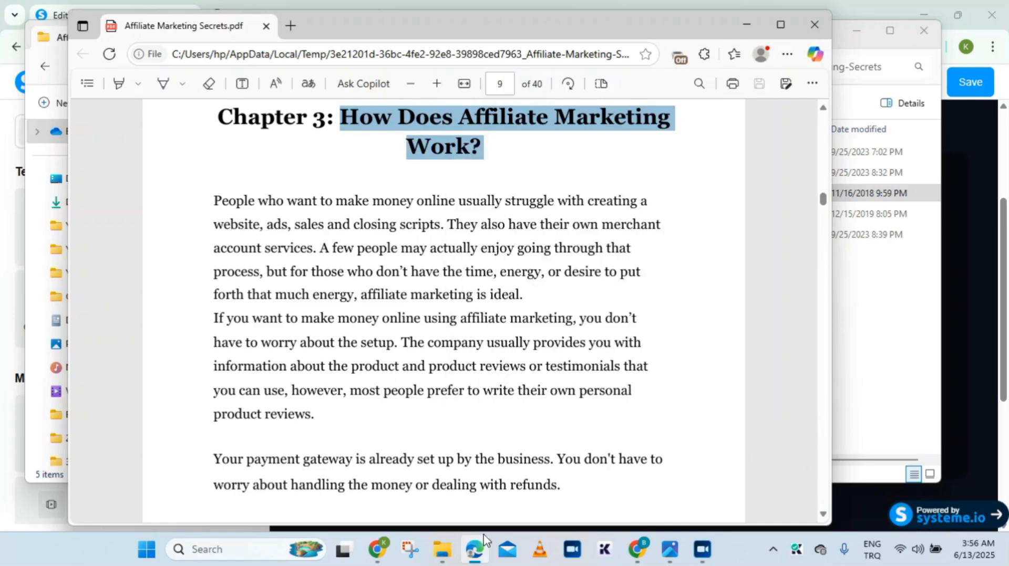
Back in the Chrome page editor, replace the first "You will learn..." bullet with the copied text "How Does Affiliate Marketing Work?"
{"action": "left_click", "coordinate": [377, 549]}
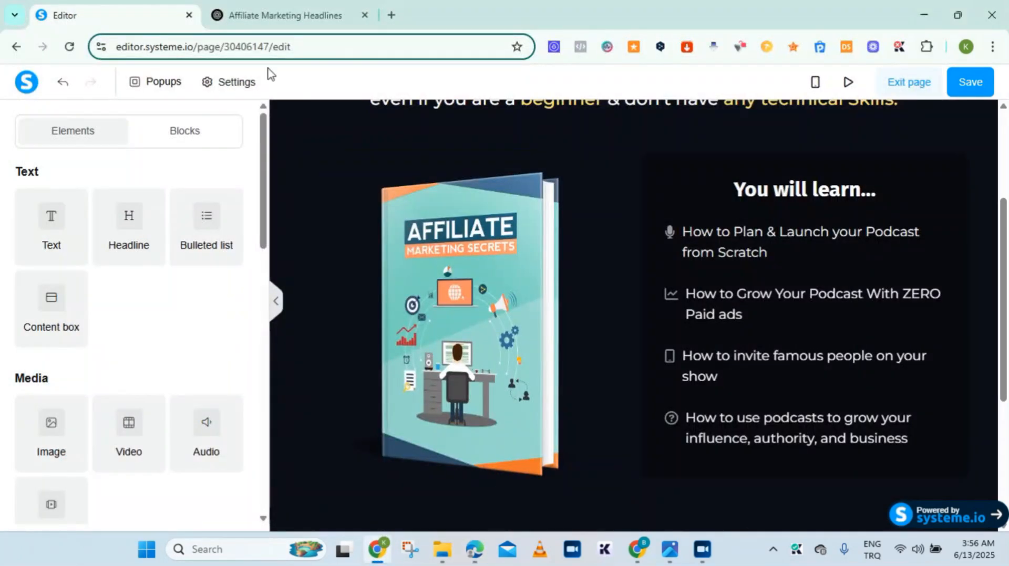
{"action": "left_click", "coordinate": [732, 251]}
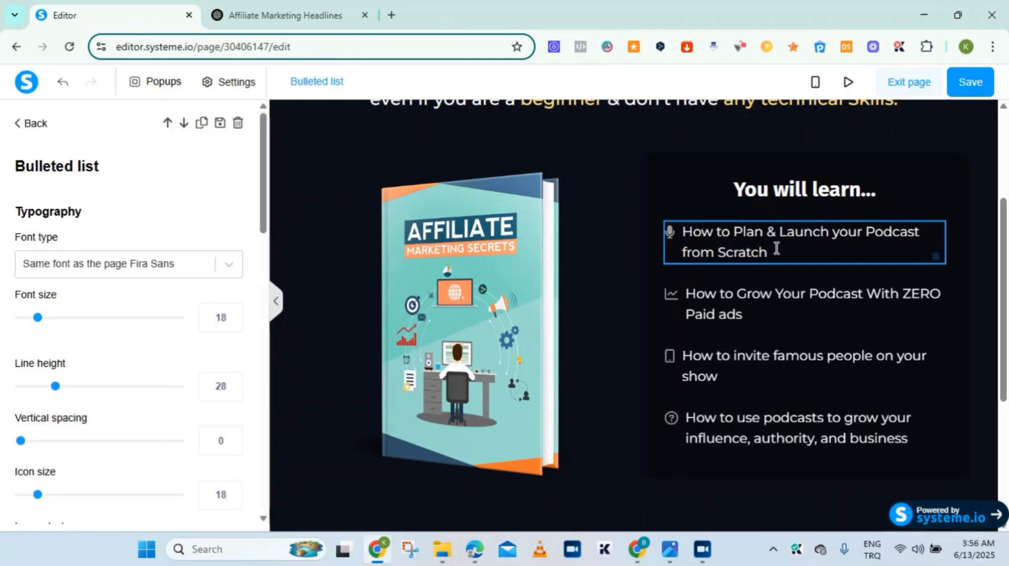
{"action": "left_click_drag", "start_coordinate": [758, 252], "coordinate": [668, 231]}
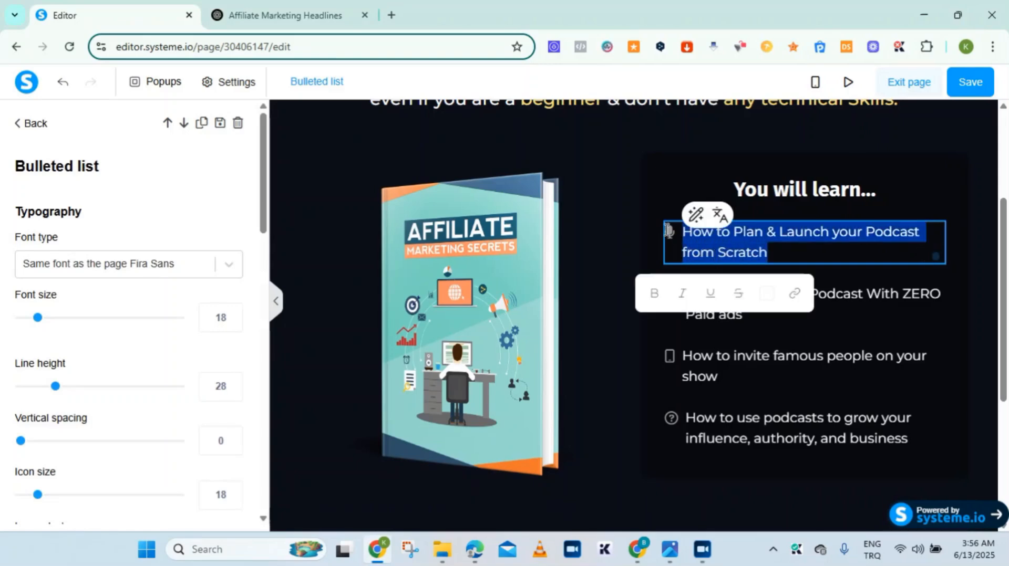
{"action": "right_click", "coordinate": [713, 231]}
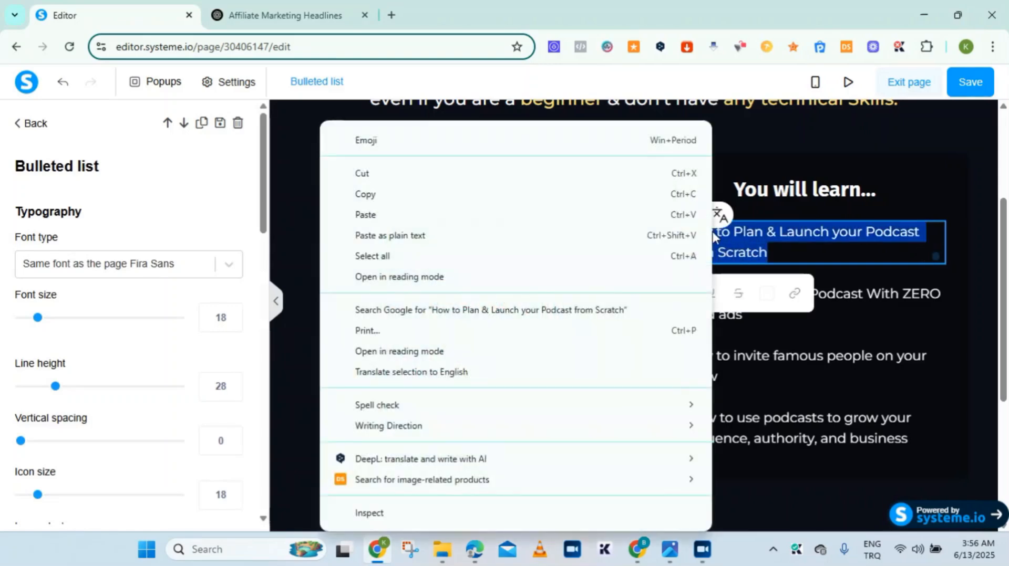
{"action": "left_click", "coordinate": [542, 222]}
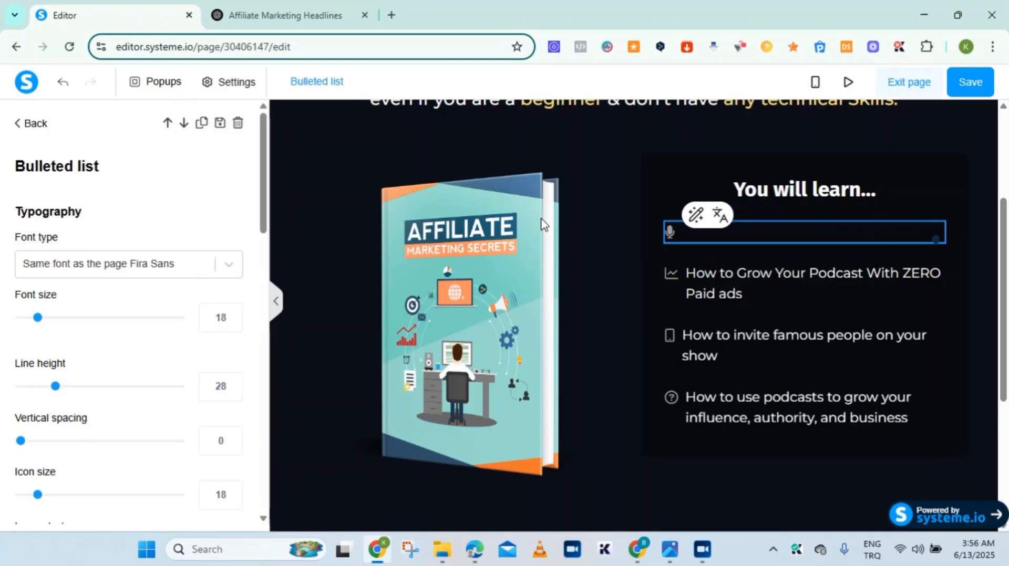
Color the text of the "How Does Affiliate Marketing Work?" bullet white (FFFFFF)
{"action": "triple_click", "coordinate": [758, 232]}
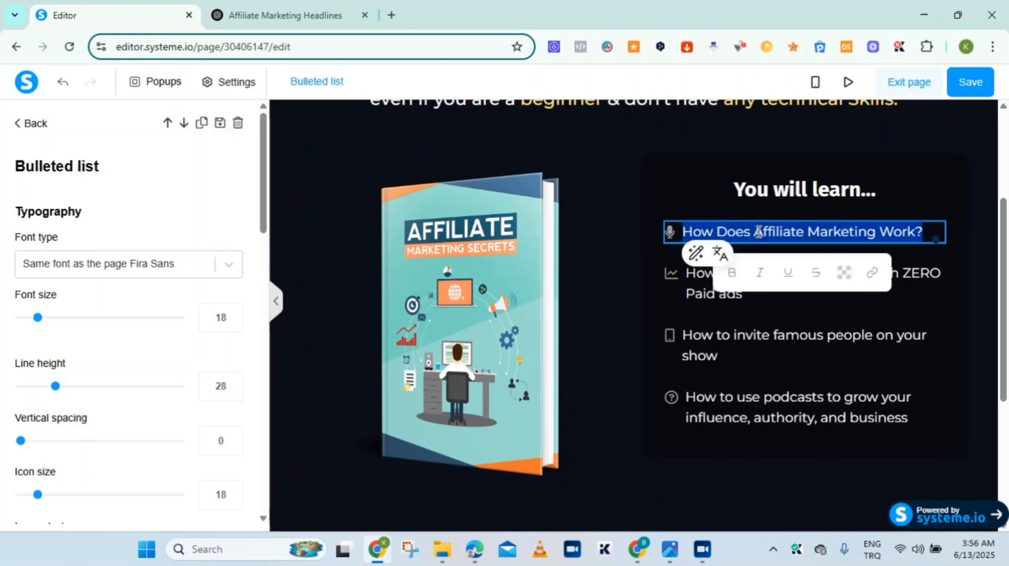
{"action": "left_click", "coordinate": [844, 274]}
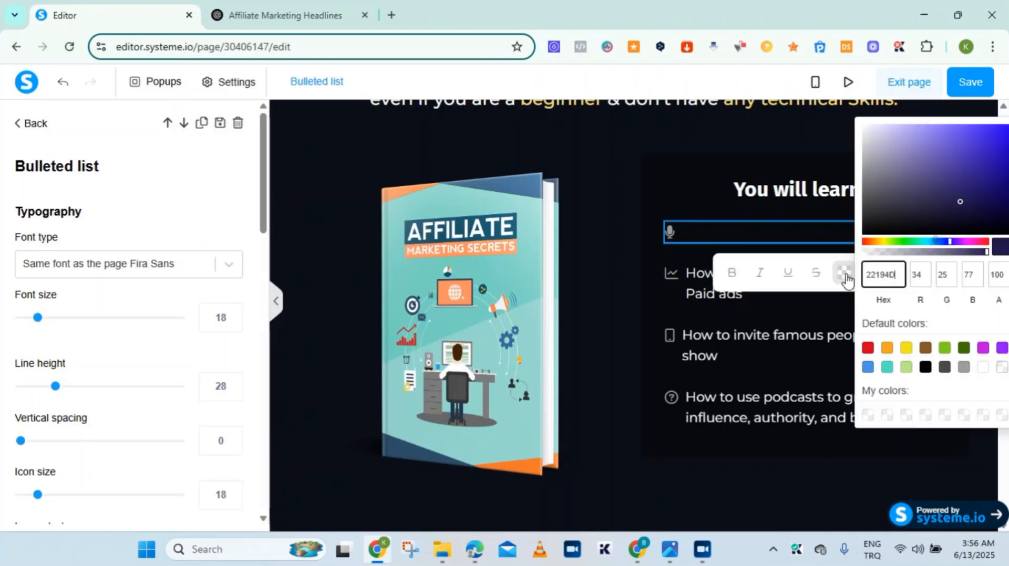
{"action": "left_click", "coordinate": [982, 367]}
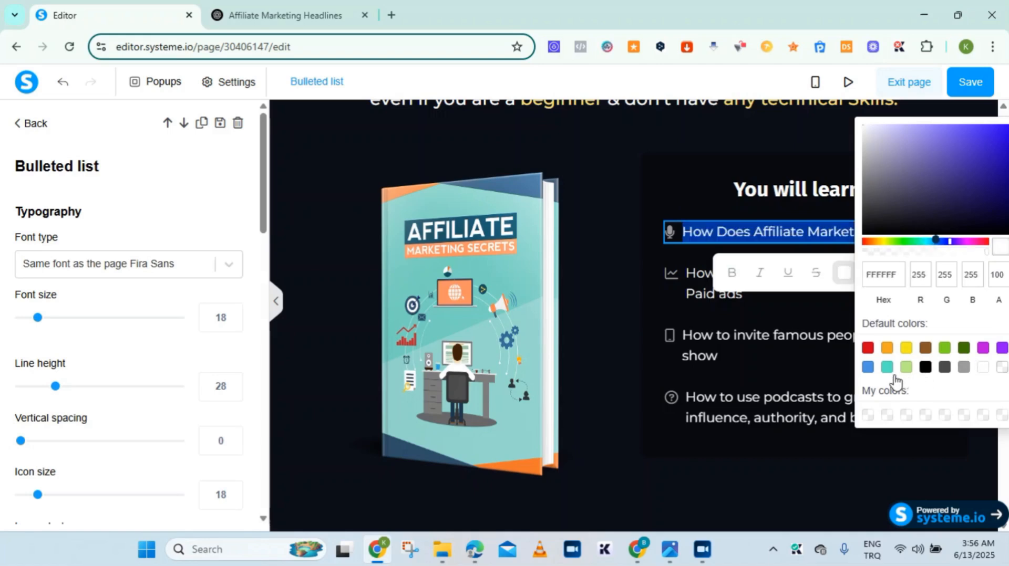
{"action": "left_click", "coordinate": [749, 367]}
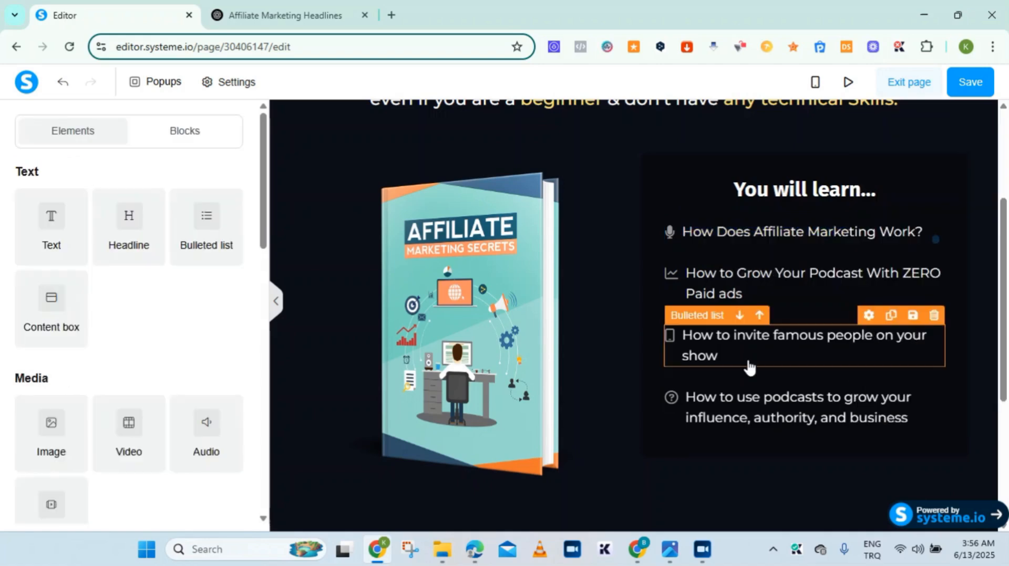
{"action": "triple_click", "coordinate": [672, 232]}
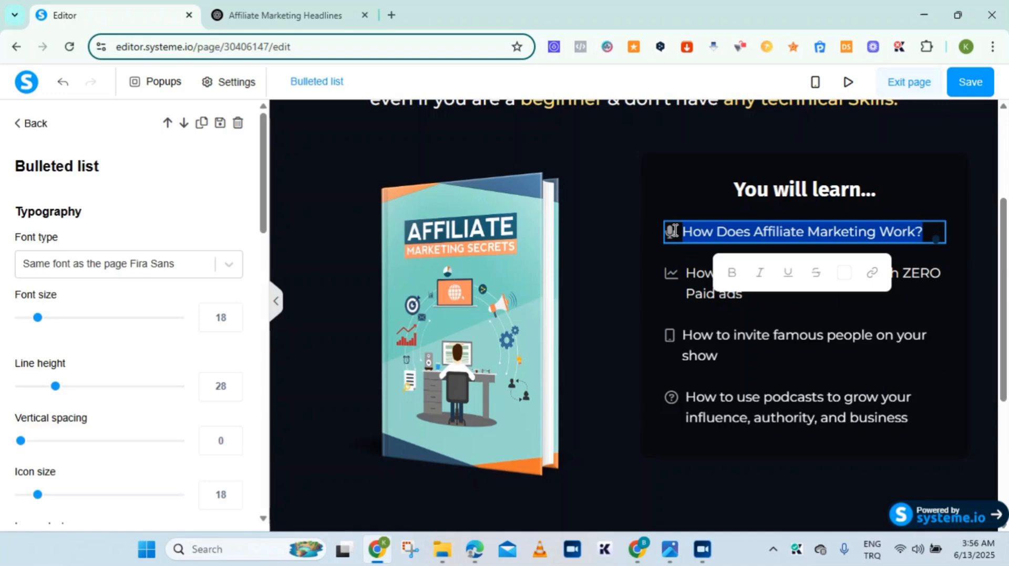
{"action": "left_click", "coordinate": [671, 232]}
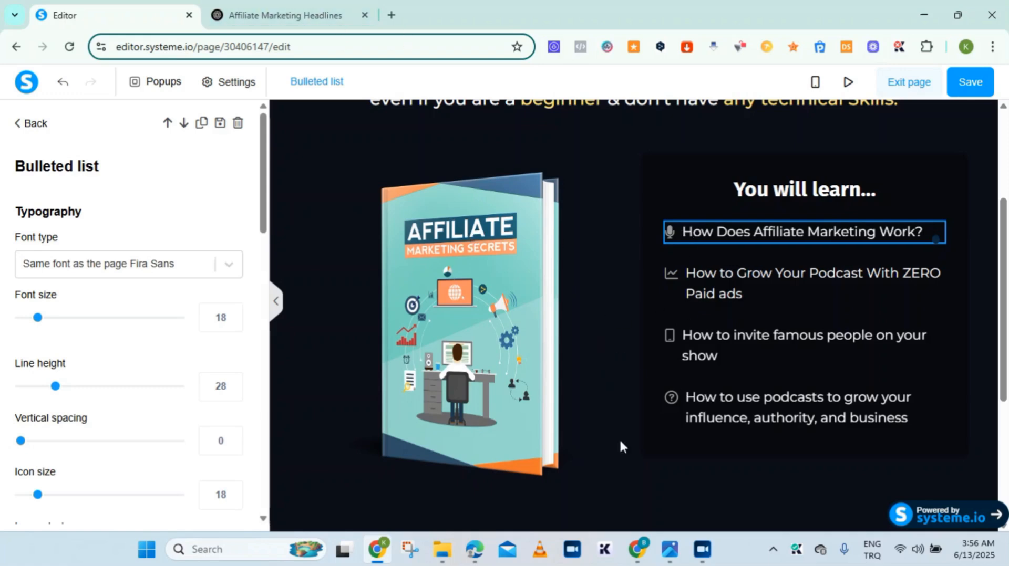
Switch to the Affiliate Marketing Secrets PDF in Edge and copy the Chapter 4 title "Getting Started With Affiliate Marketing" without the chapter number
{"action": "mouse_move", "coordinate": [629, 550]}
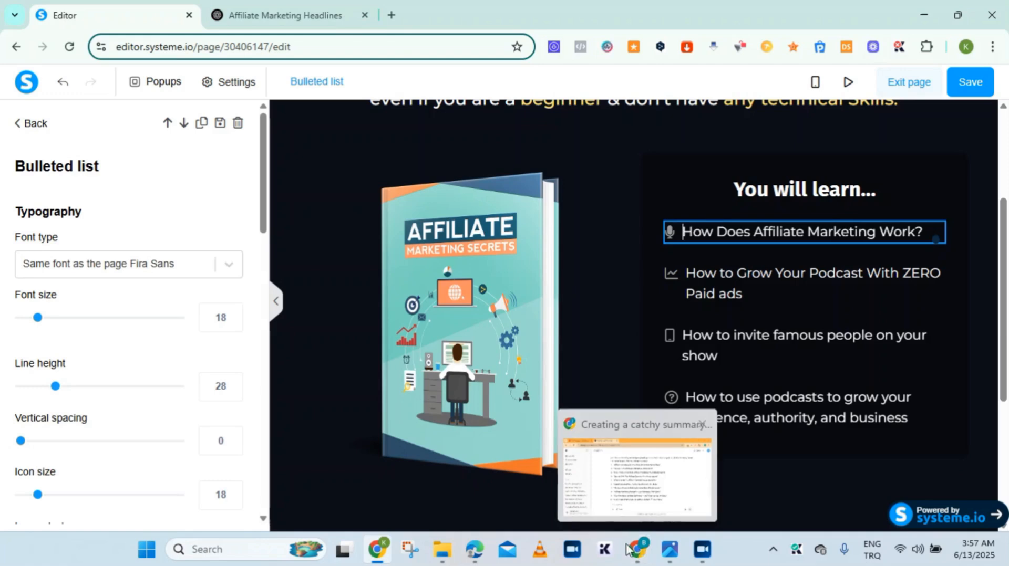
{"action": "left_click", "coordinate": [630, 550]}
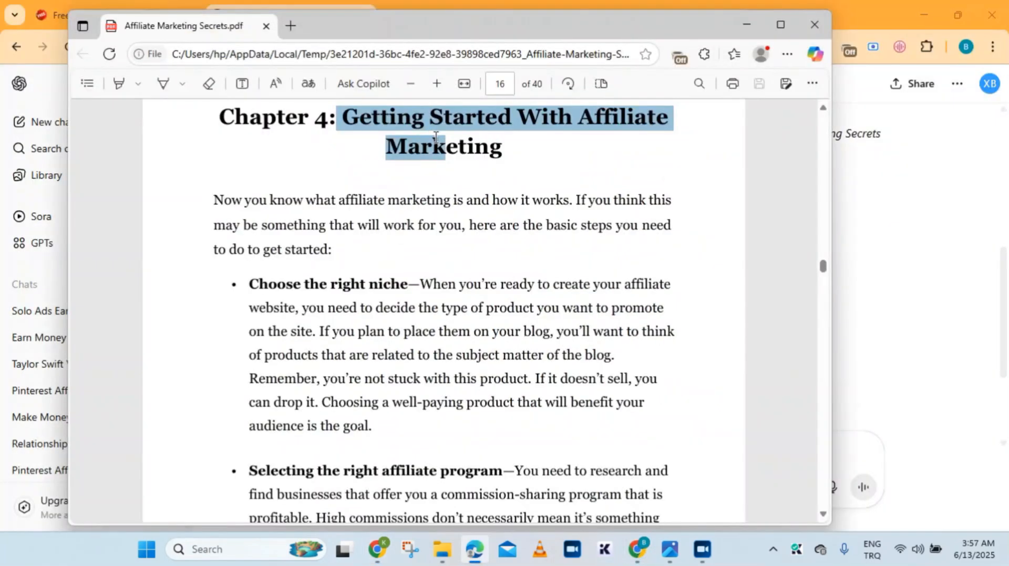
{"action": "left_click", "coordinate": [436, 137]}
{"action": "left_click_drag", "start_coordinate": [348, 116], "coordinate": [499, 150]}
{"action": "right_click", "coordinate": [473, 151]}
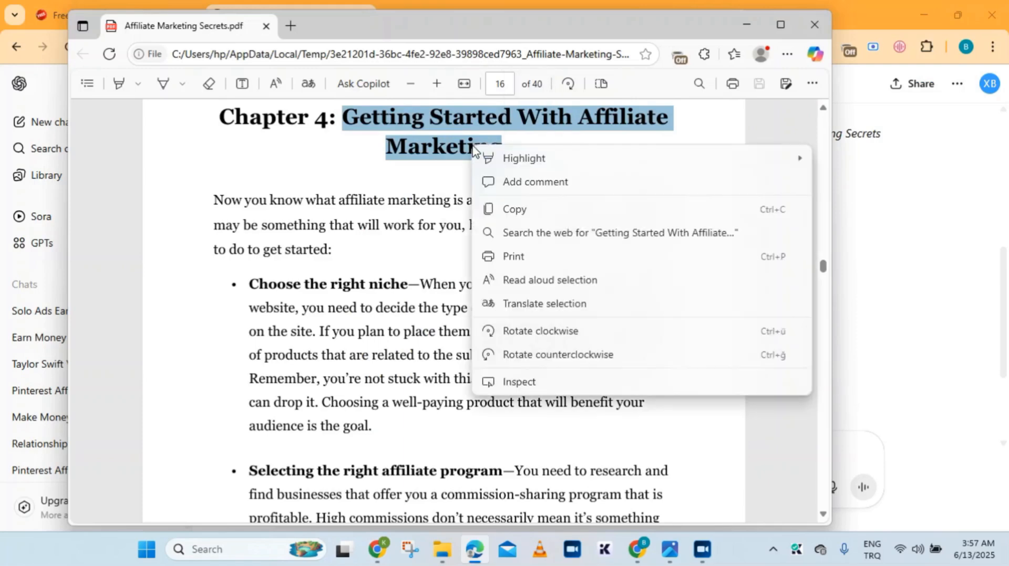
{"action": "left_click", "coordinate": [509, 208]}
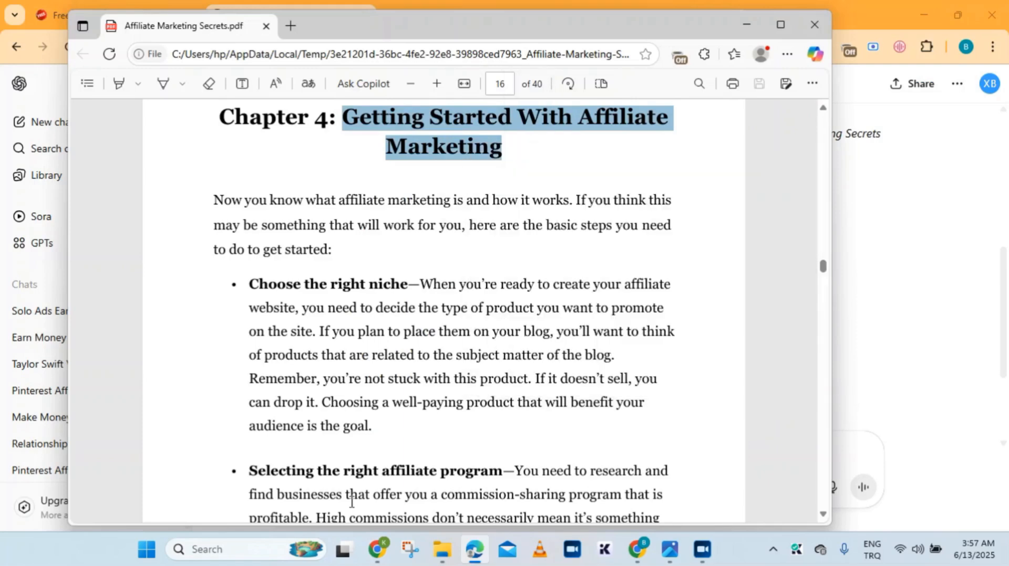
Back in the Chrome page editor, replace the second "You will learn..." bullet with the copied text "Getting Started With Affiliate Marketing"
{"action": "left_click", "coordinate": [382, 555]}
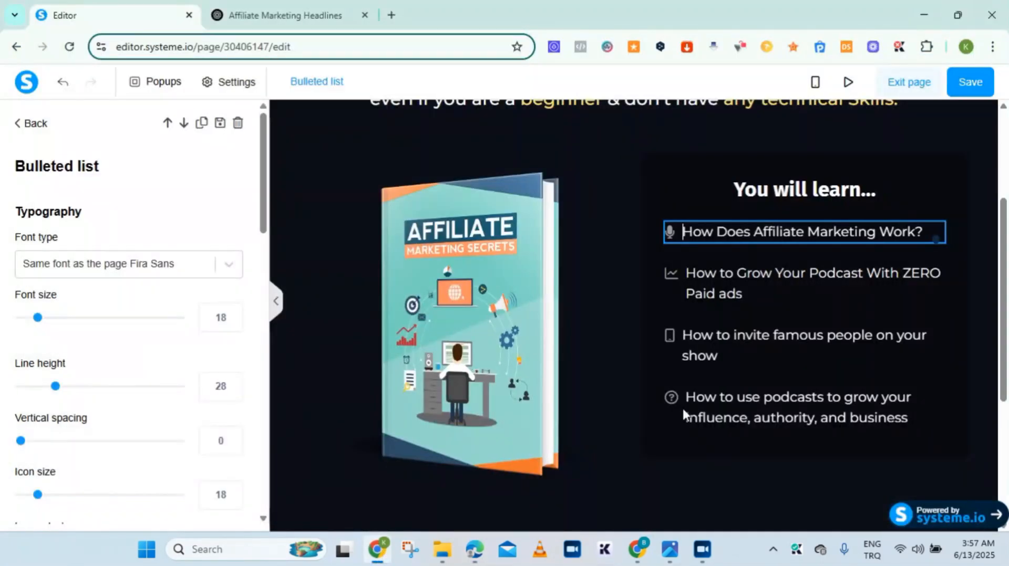
{"action": "left_click", "coordinate": [763, 295]}
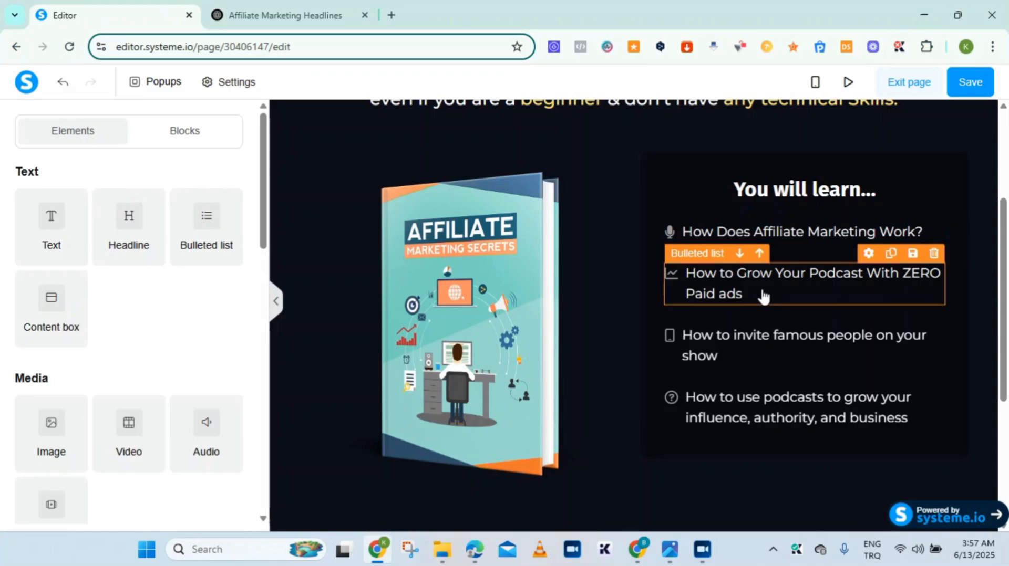
{"action": "left_click_drag", "start_coordinate": [755, 289], "coordinate": [680, 272]}
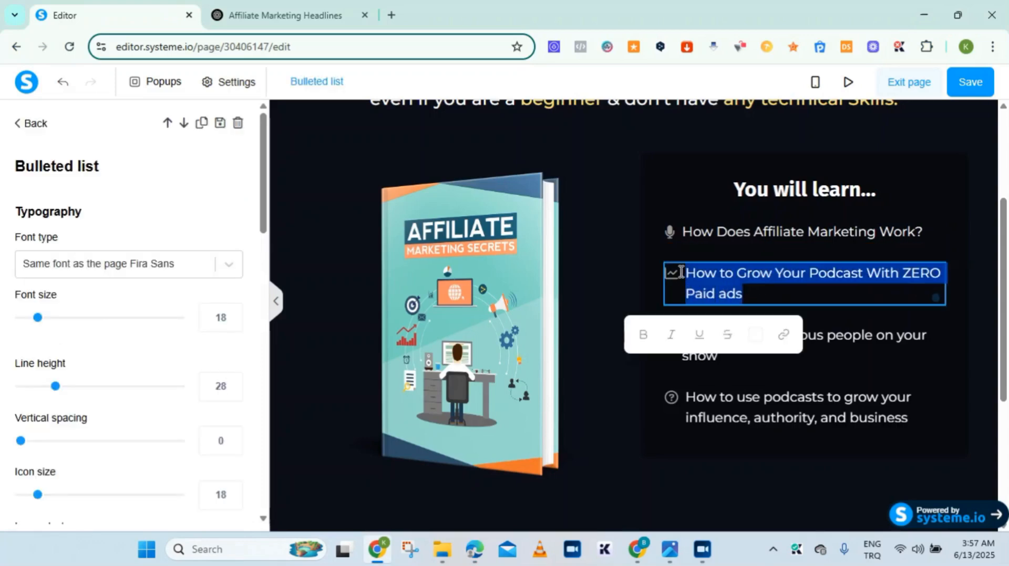
{"action": "right_click", "coordinate": [713, 279]}
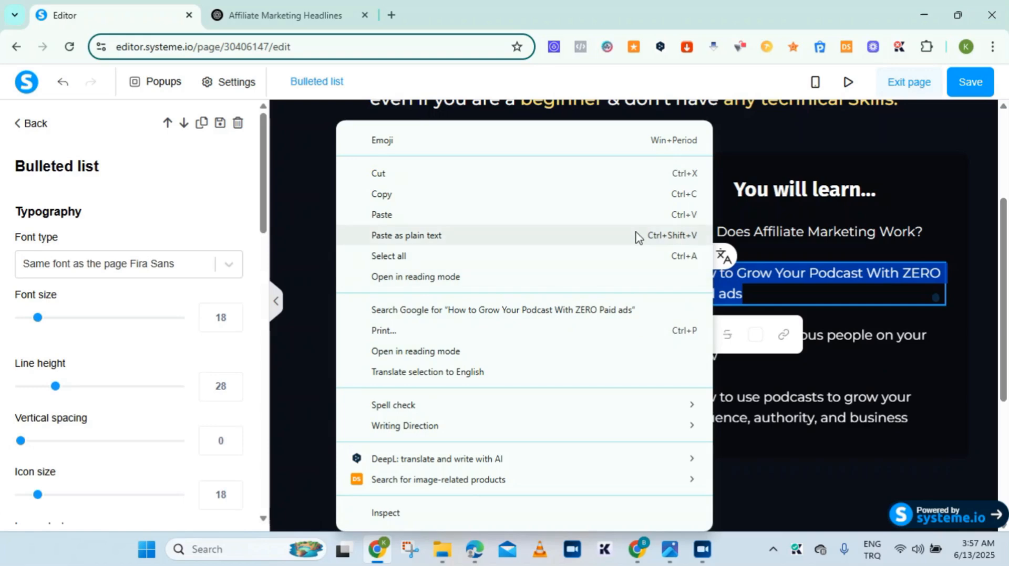
{"action": "left_click", "coordinate": [634, 215]}
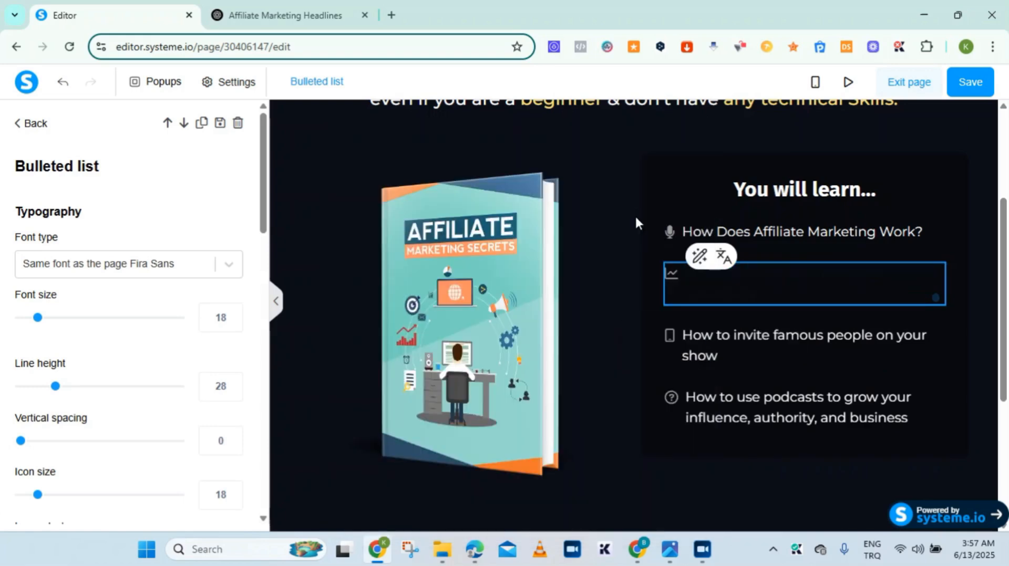
Color the text of the "Getting Started With Affiliate Marketing" bullet white
{"action": "triple_click", "coordinate": [802, 286]}
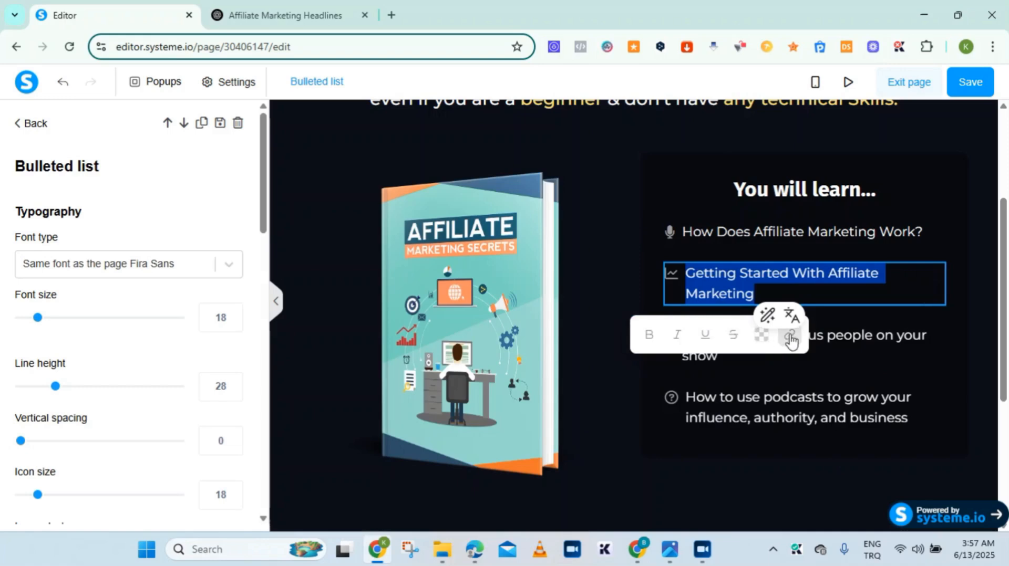
{"action": "left_click", "coordinate": [764, 336]}
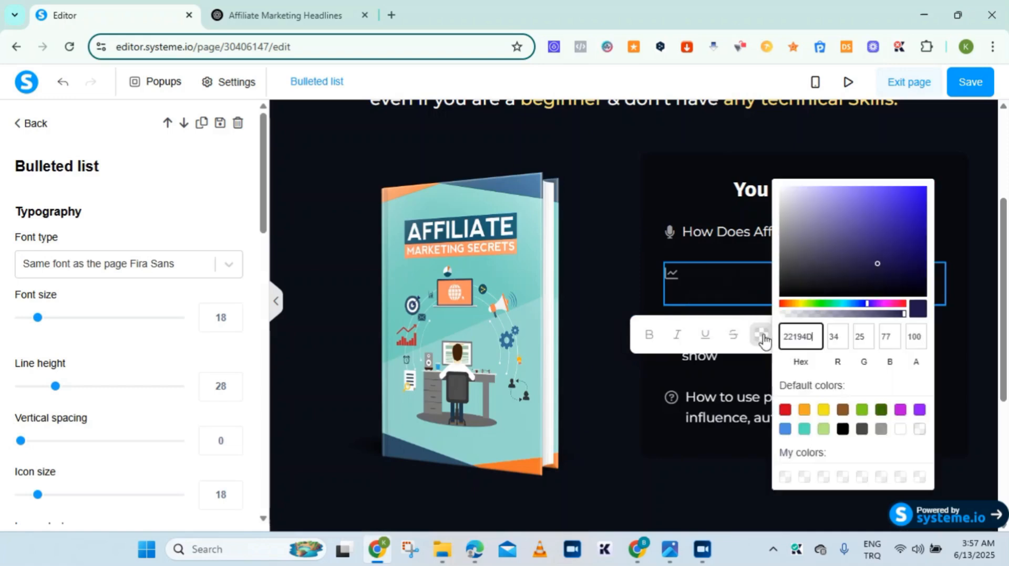
{"action": "left_click", "coordinate": [900, 434]}
{"action": "key", "text": "Escape"}
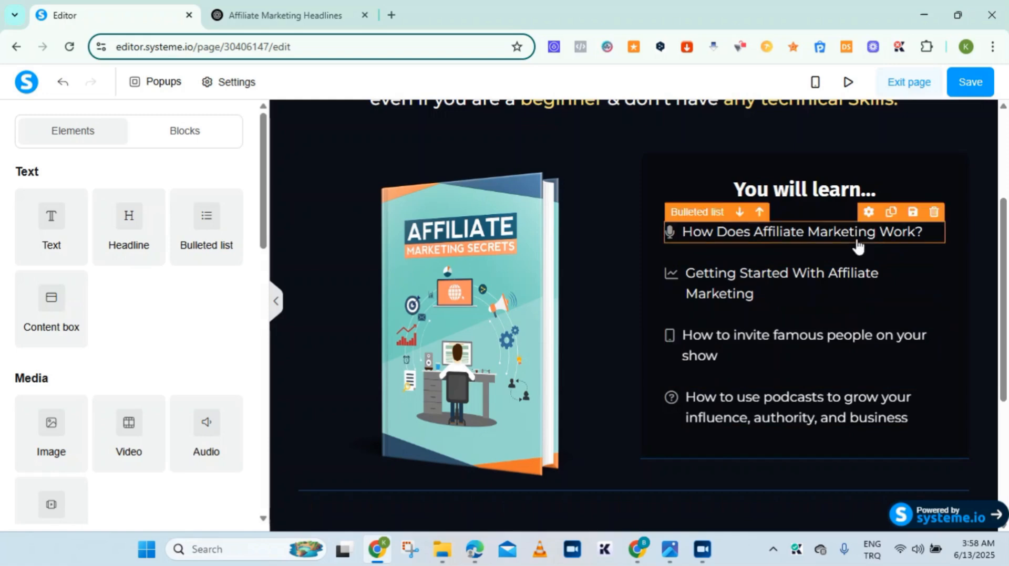
Add a new bulleted list element below the book image, directly above the "Reserve your spot" button
{"action": "left_click_drag", "start_coordinate": [1001, 234], "coordinate": [1004, 337]}
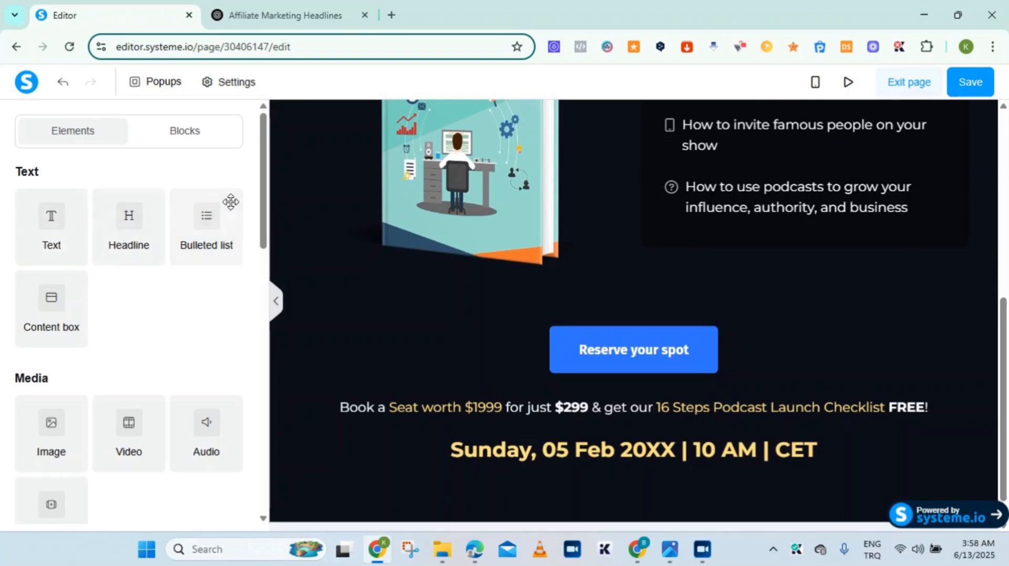
{"action": "scroll", "coordinate": [263, 207], "scroll_direction": "down", "scroll_amount": 1}
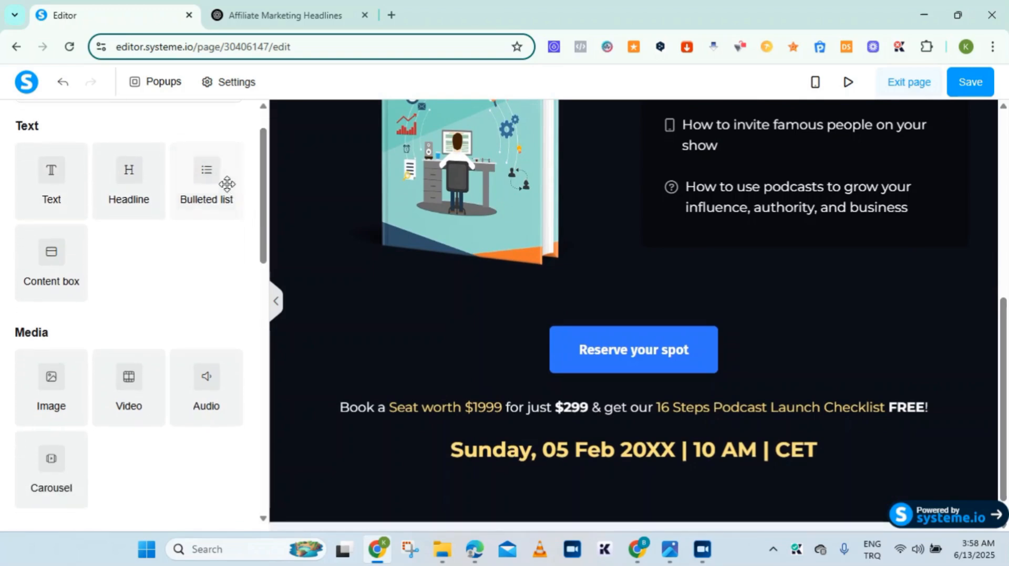
{"action": "left_click_drag", "start_coordinate": [204, 195], "coordinate": [627, 275]}
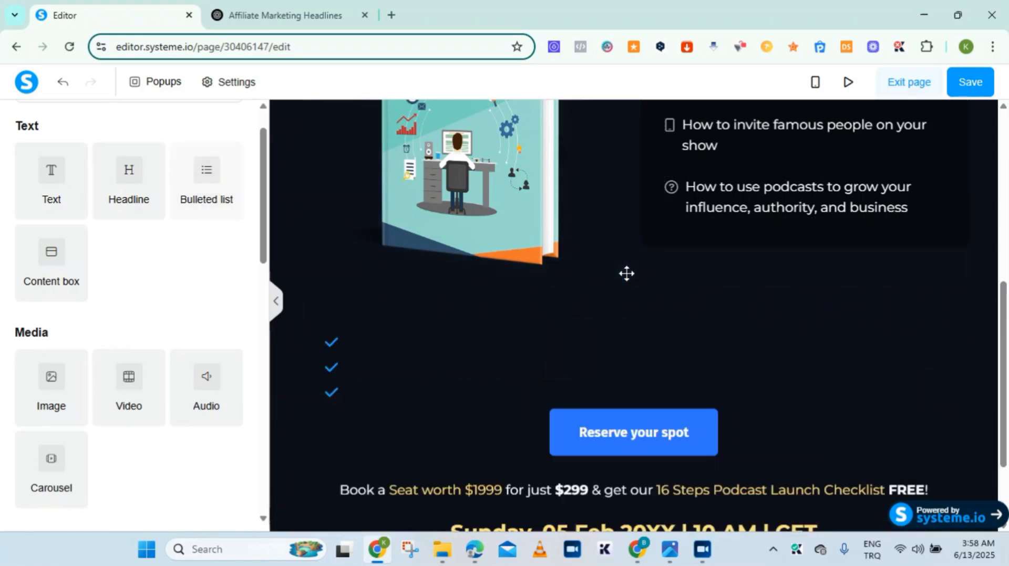
Color all three "Lorem ipsum dolor sit amet" lines of the new bulleted list white
{"action": "double_click", "coordinate": [421, 344]}
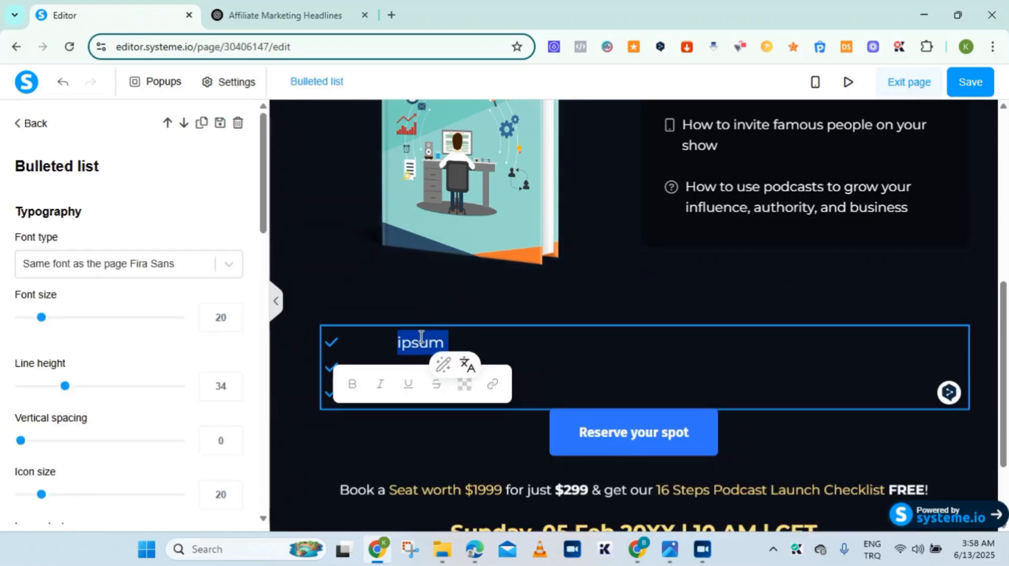
{"action": "left_click_drag", "start_coordinate": [419, 344], "coordinate": [626, 394]}
{"action": "left_click", "coordinate": [364, 344]}
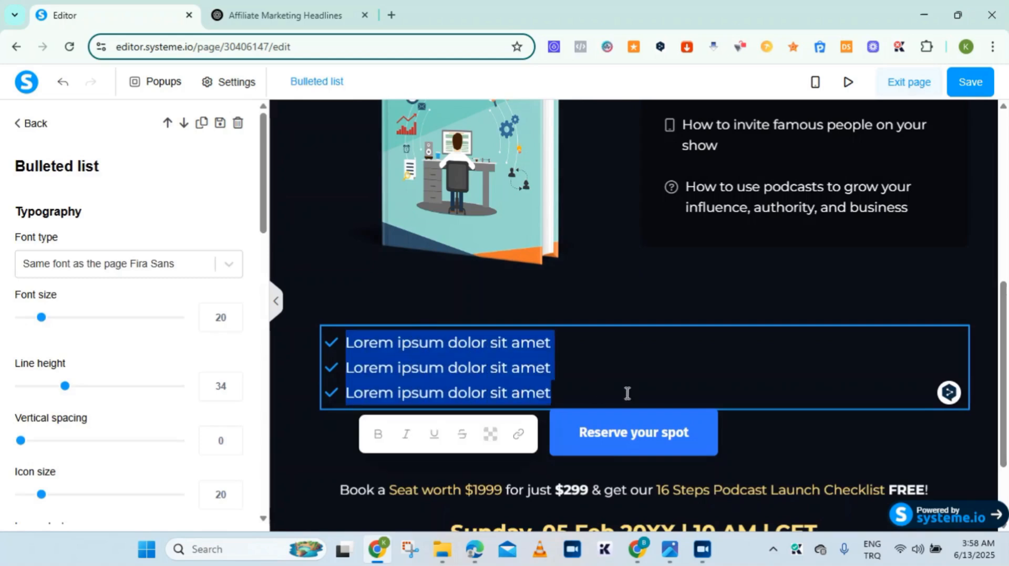
{"action": "left_click", "coordinate": [489, 435]}
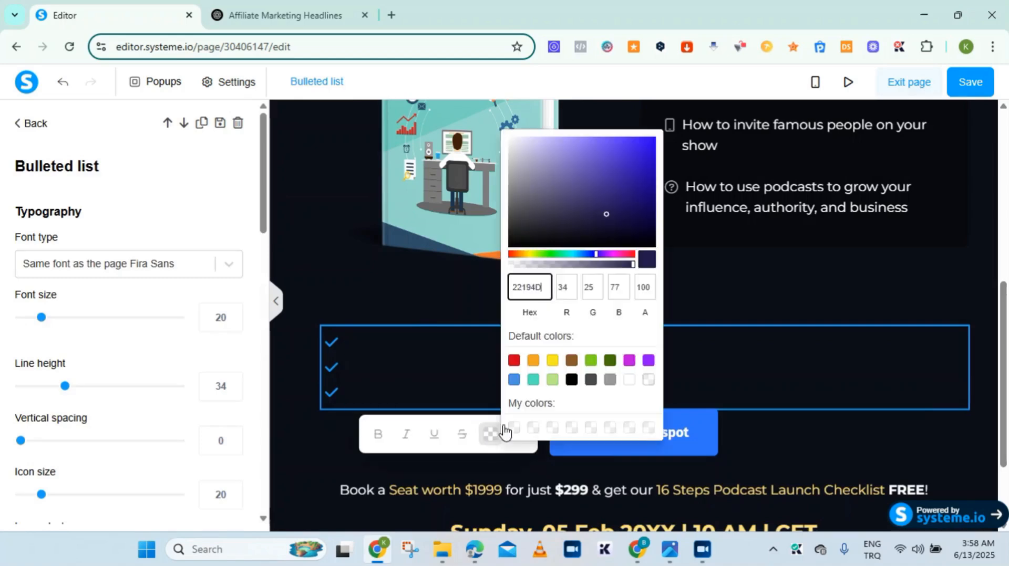
{"action": "left_click", "coordinate": [629, 383]}
{"action": "left_click", "coordinate": [814, 289]}
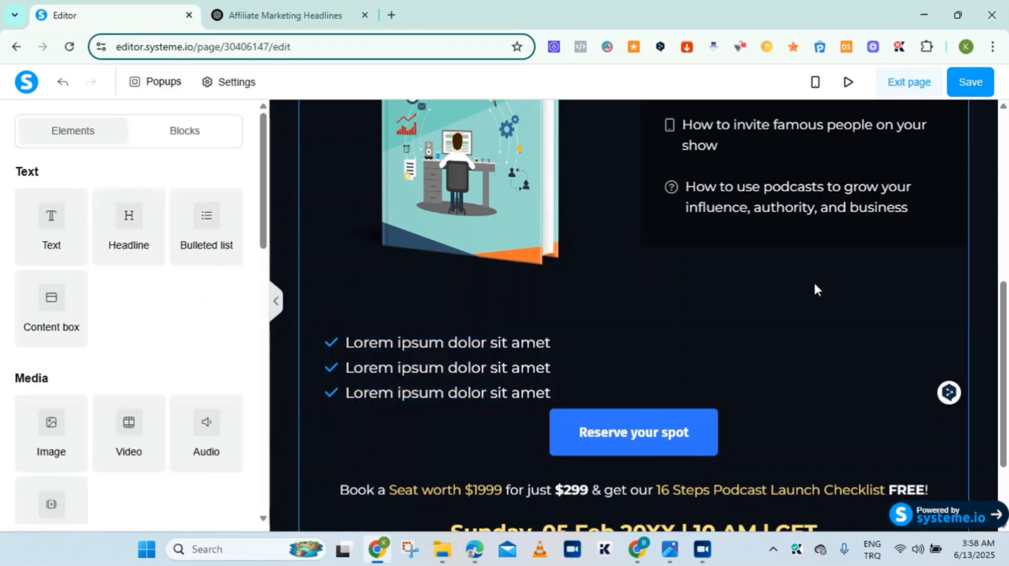
{"action": "left_click", "coordinate": [509, 358]}
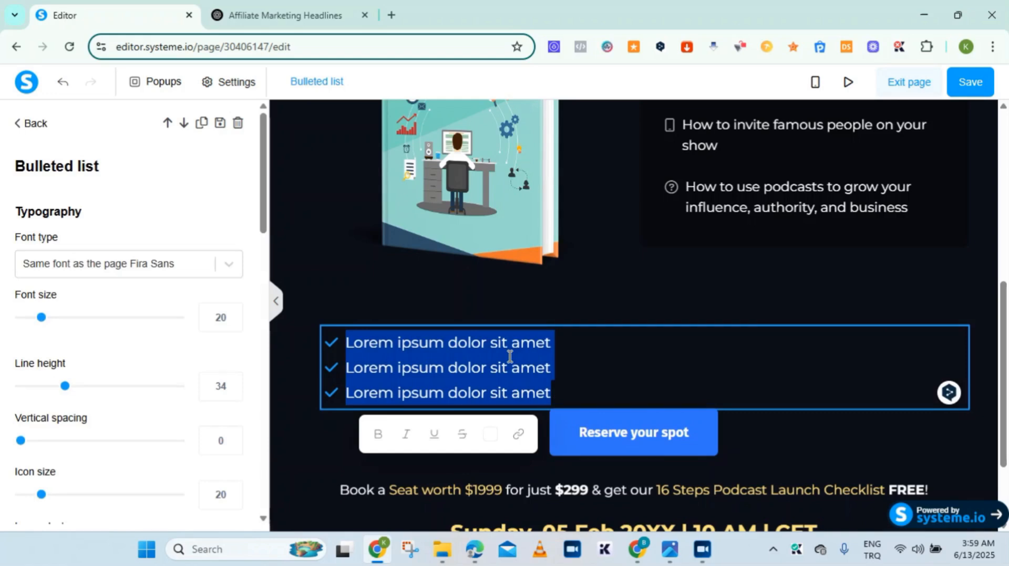
{"action": "left_click", "coordinate": [280, 10]}
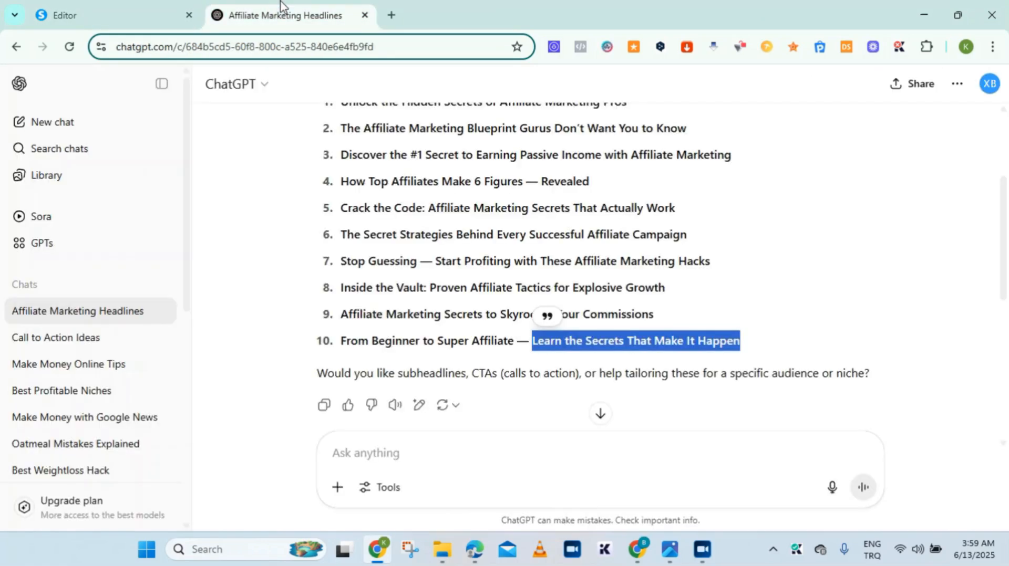
{"action": "left_click", "coordinate": [364, 458]}
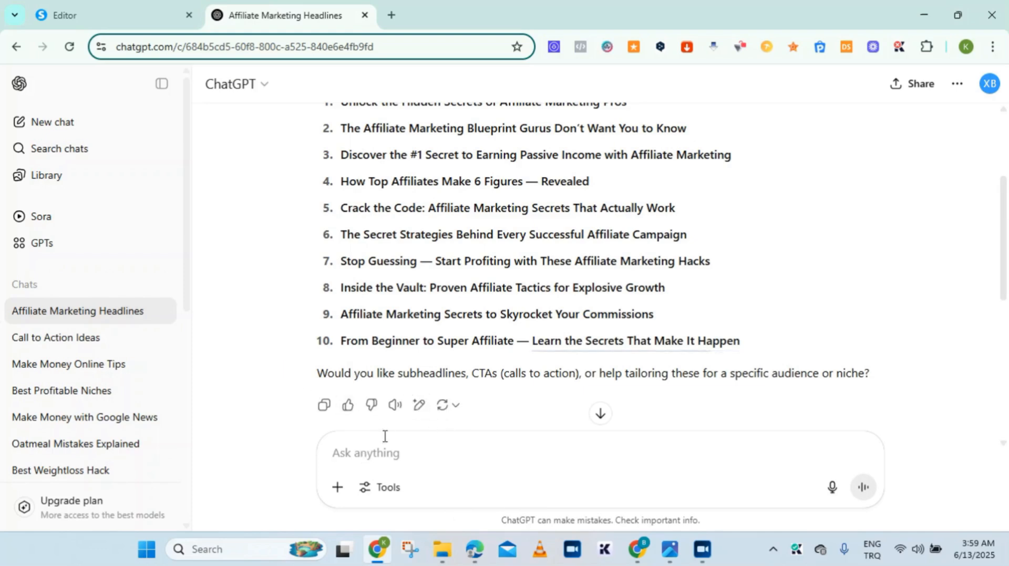
{"action": "left_click", "coordinate": [131, 18]}
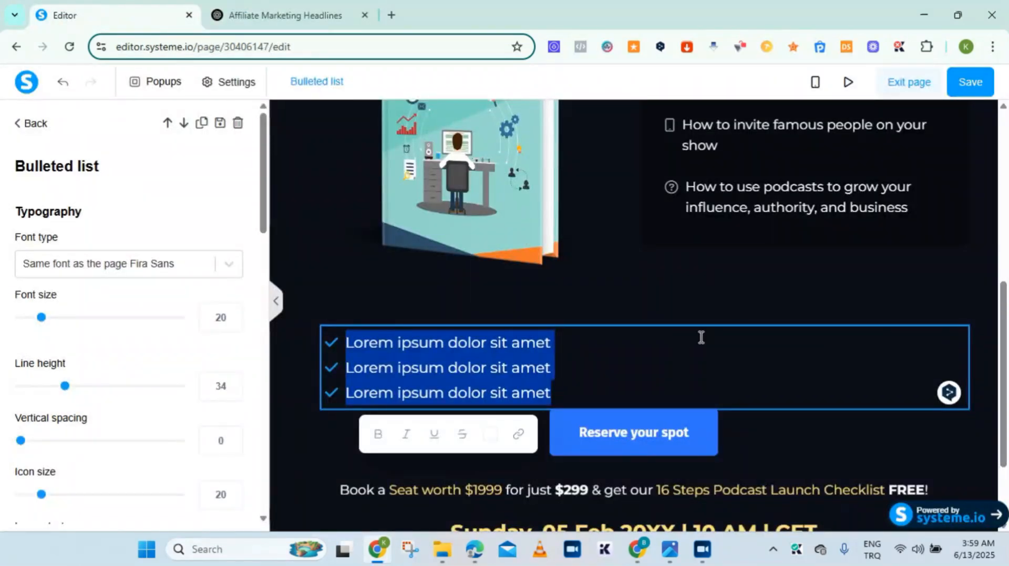
{"action": "left_click", "coordinate": [988, 162]}
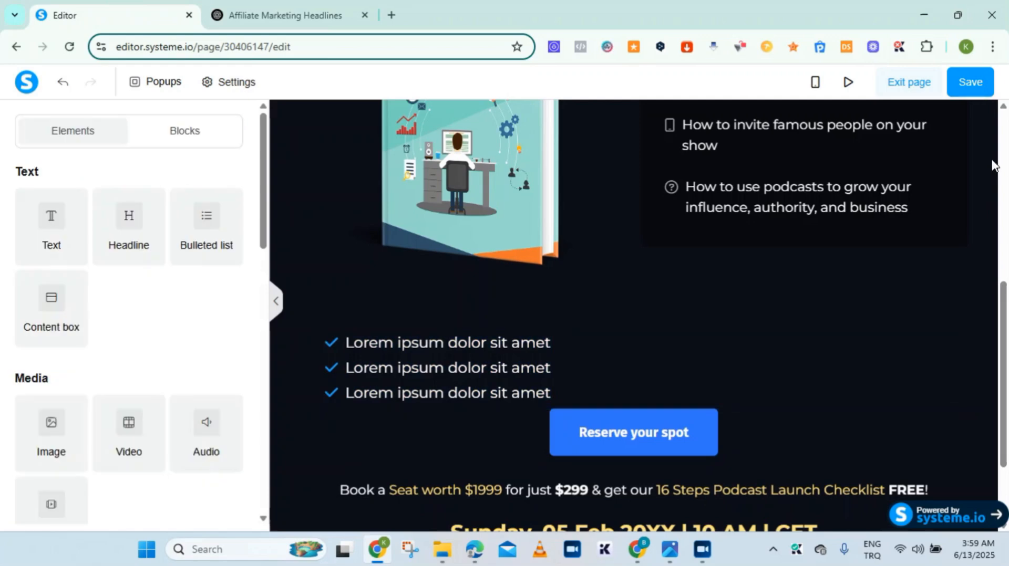
Copy the page's main headline text "Discover the #1 Secret to $1000 a day with Affiliate Marketing"
{"action": "left_click", "coordinate": [1000, 159]}
{"action": "left_click", "coordinate": [485, 216]}
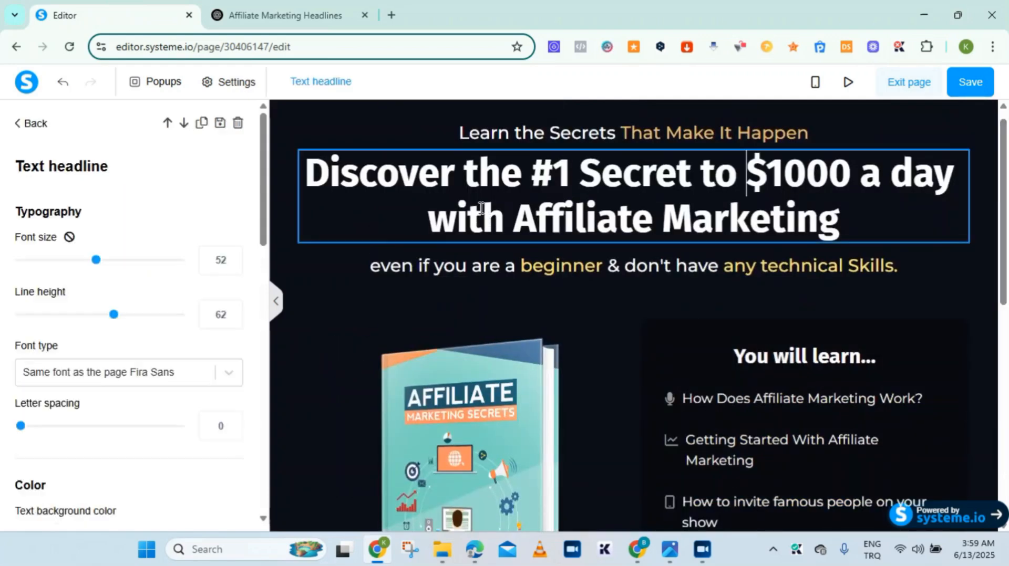
{"action": "left_click_drag", "start_coordinate": [308, 165], "coordinate": [862, 216]}
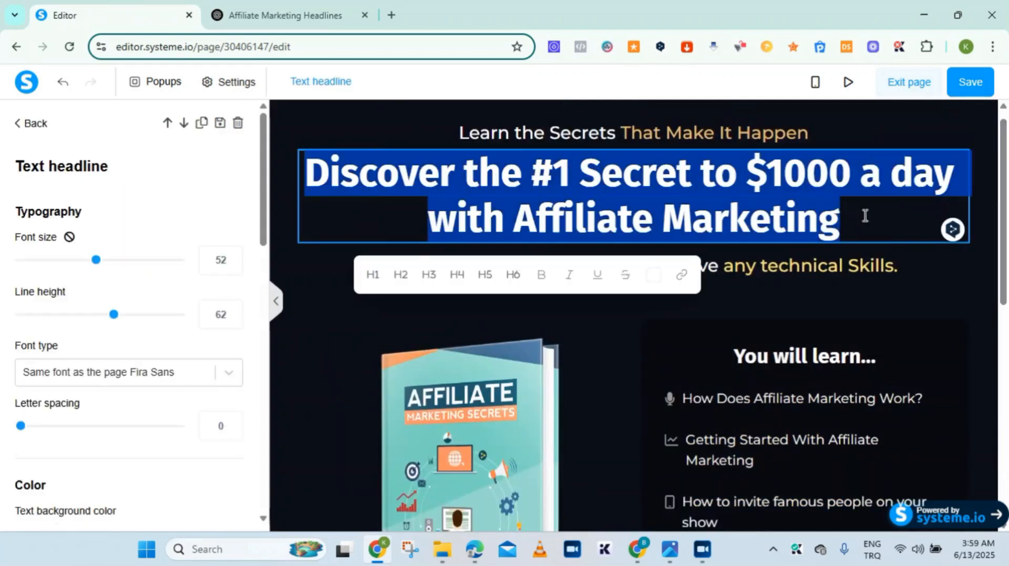
{"action": "right_click", "coordinate": [752, 196]}
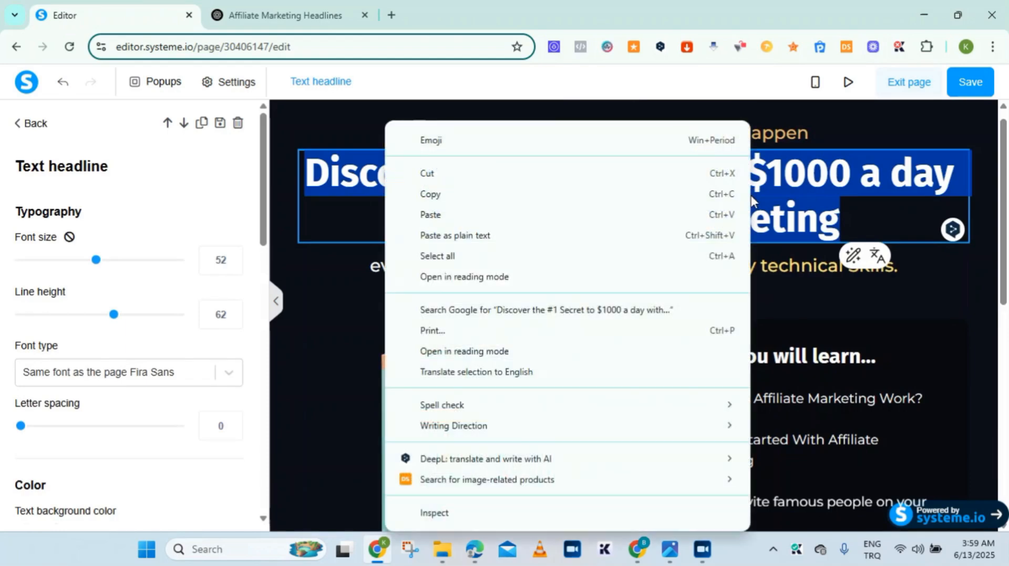
{"action": "left_click", "coordinate": [541, 197]}
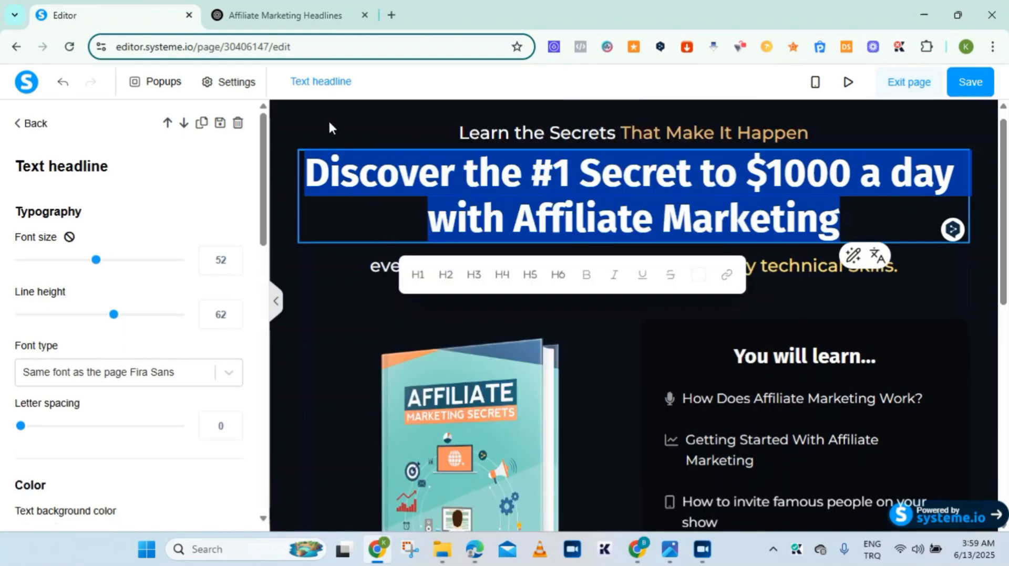
Switch to the ChatGPT chat and copy its first five bullet points, from "The exact step-by-step blueprint" through "No product, no experience, no problem"
{"action": "left_click", "coordinate": [299, 11]}
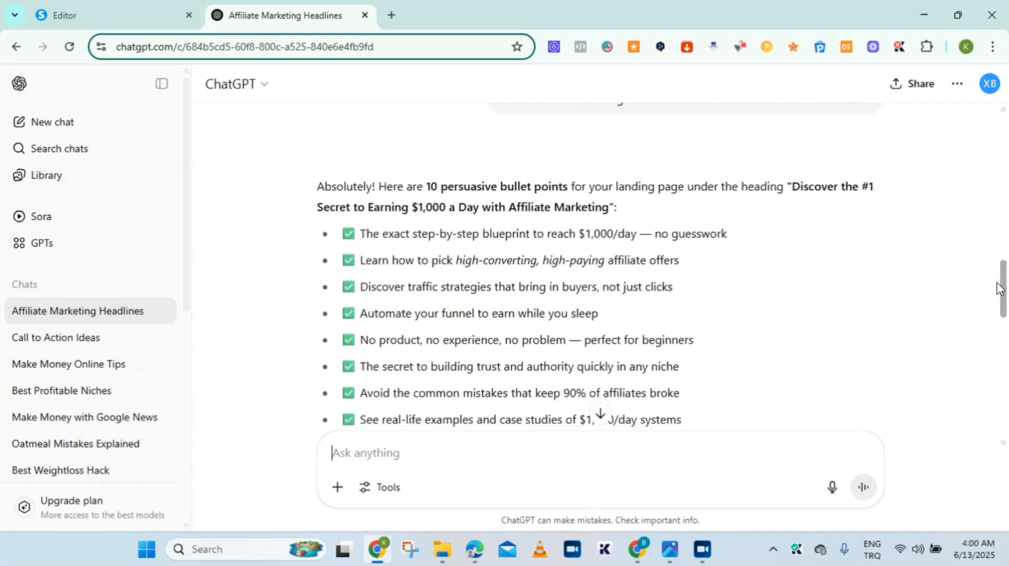
{"action": "left_click_drag", "start_coordinate": [1003, 284], "coordinate": [1002, 289]}
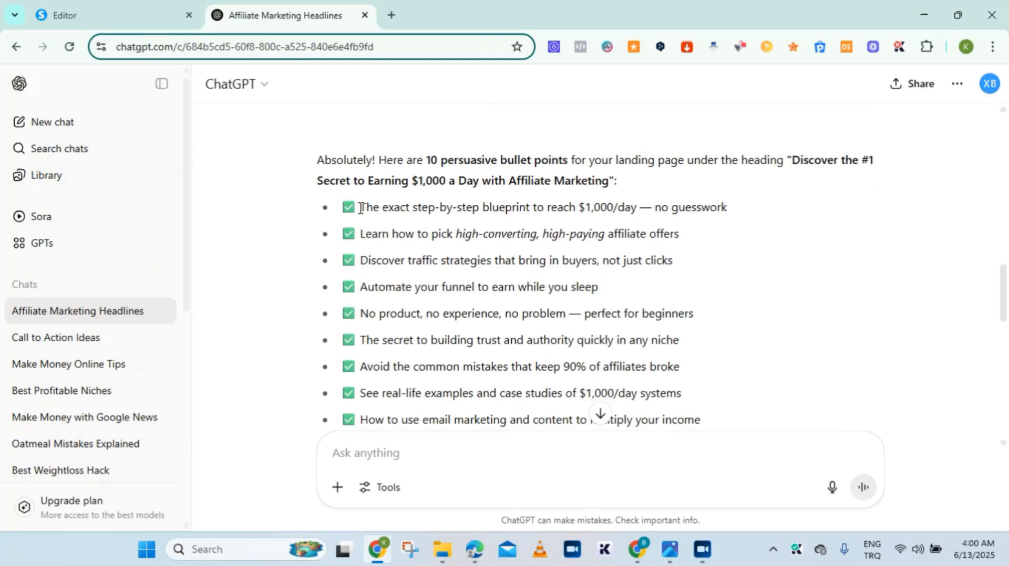
{"action": "left_click_drag", "start_coordinate": [361, 208], "coordinate": [404, 230]}
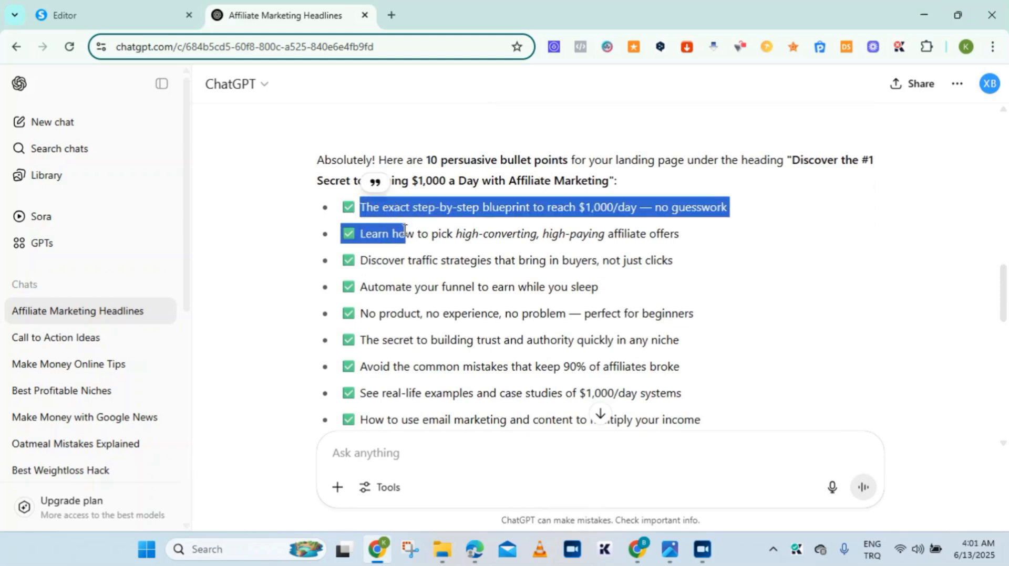
{"action": "left_click", "coordinate": [371, 212]}
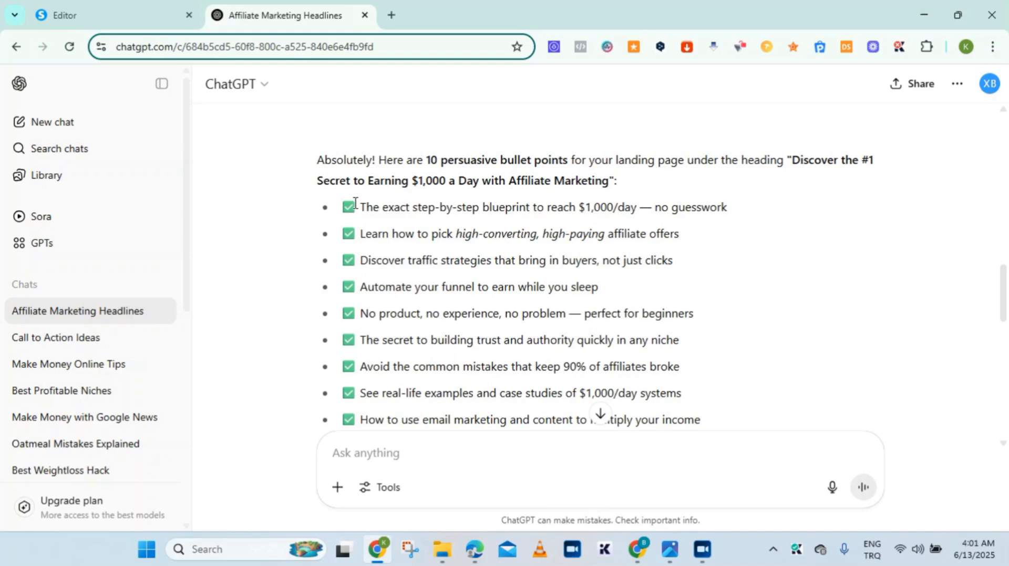
{"action": "left_click_drag", "start_coordinate": [342, 213], "coordinate": [704, 316]}
{"action": "right_click", "coordinate": [512, 262]}
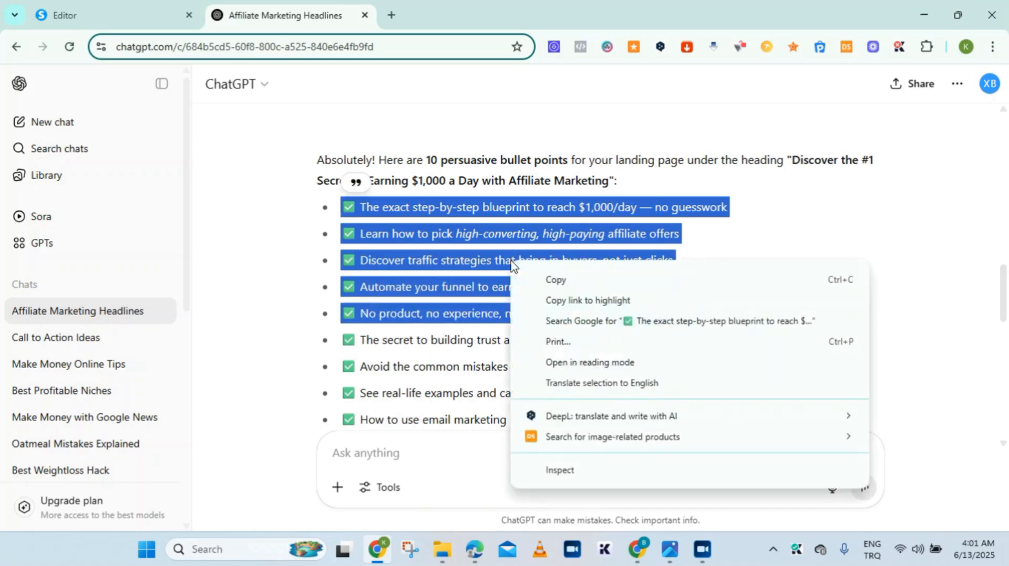
{"action": "left_click", "coordinate": [553, 281]}
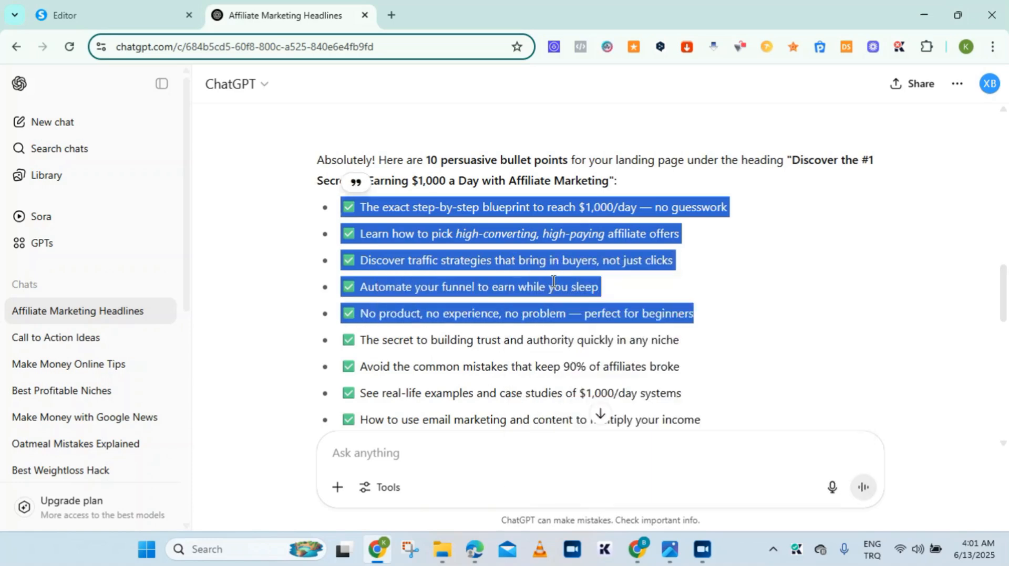
Return to the systeme.io editor and replace the three "Lorem ipsum dolor sit amet" lines below the book with the copied bullet points
{"action": "left_click", "coordinate": [74, 7]}
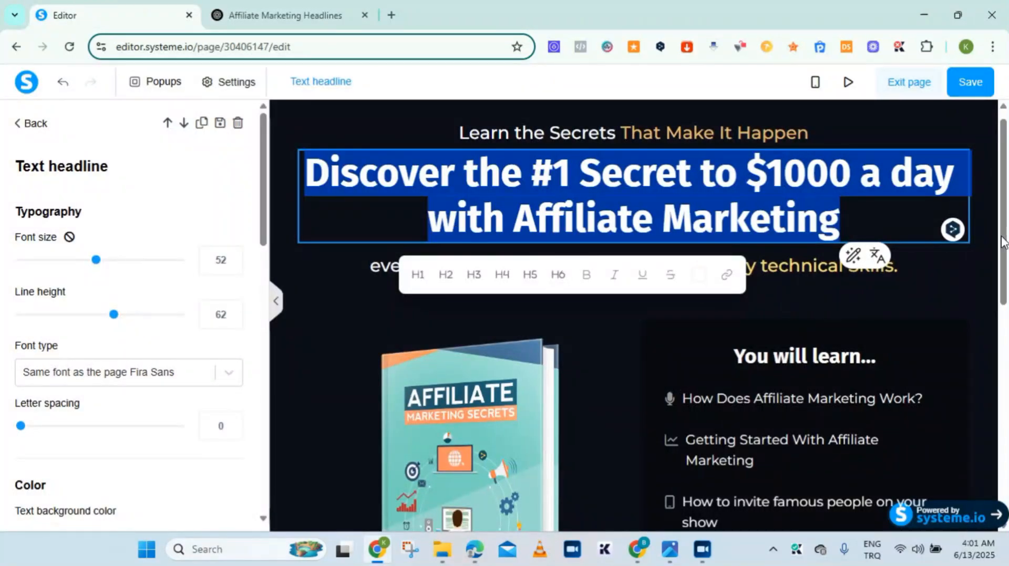
{"action": "left_click", "coordinate": [1003, 287]}
{"action": "left_click", "coordinate": [1003, 322]}
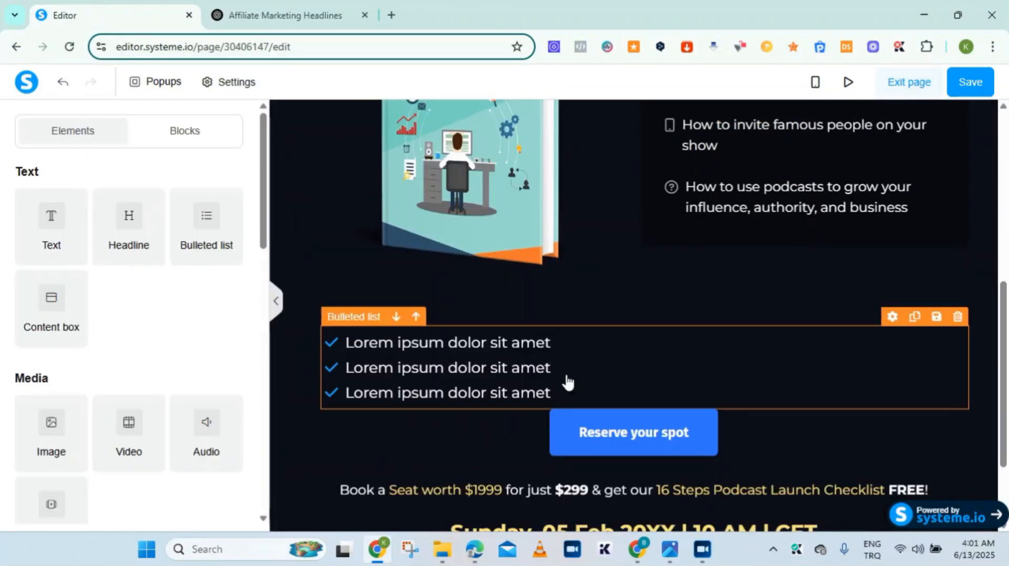
{"action": "triple_click", "coordinate": [518, 374]}
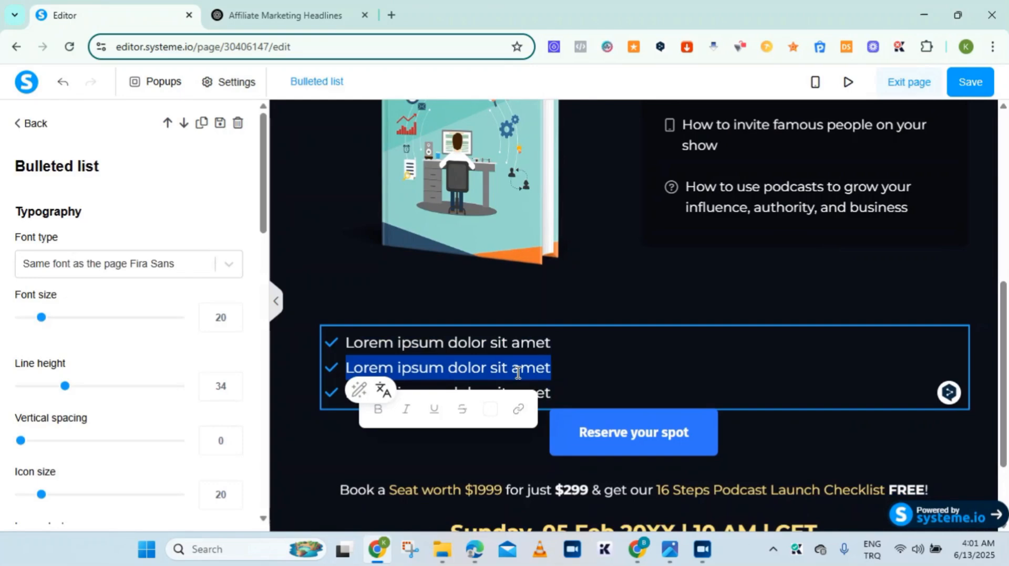
{"action": "left_click", "coordinate": [617, 353]}
{"action": "left_click_drag", "start_coordinate": [584, 392], "coordinate": [330, 322]}
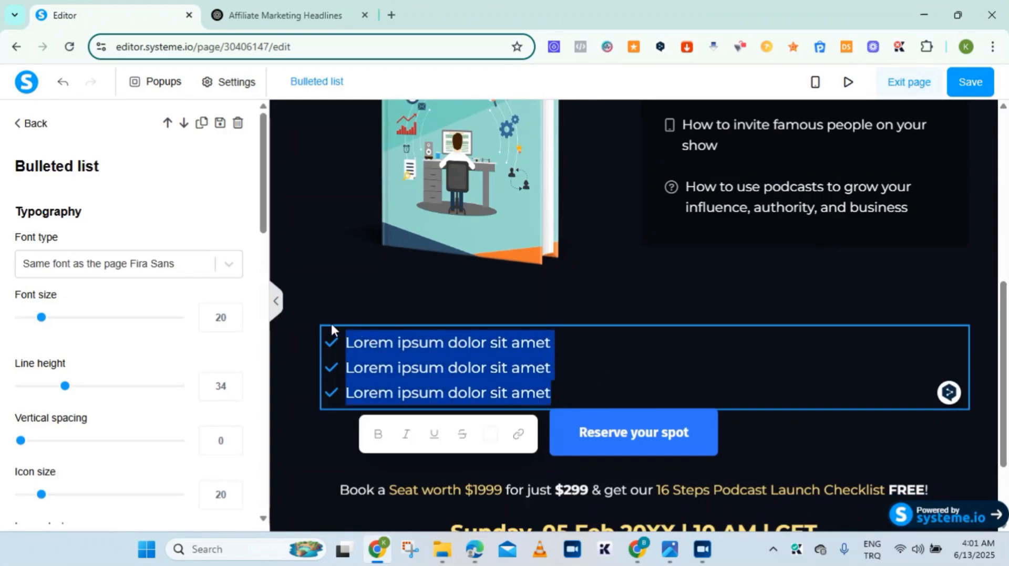
{"action": "right_click", "coordinate": [396, 370]}
{"action": "left_click", "coordinate": [474, 214]}
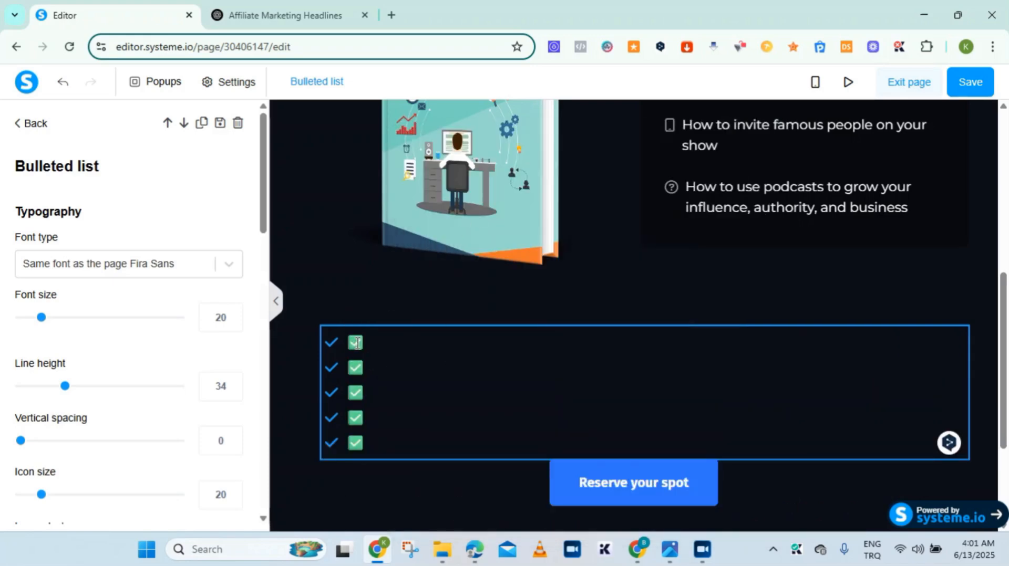
Color the text of all five pasted bullet points white (FFFFFF)
{"action": "left_click_drag", "start_coordinate": [357, 343], "coordinate": [645, 487]}
{"action": "left_click", "coordinate": [645, 490]}
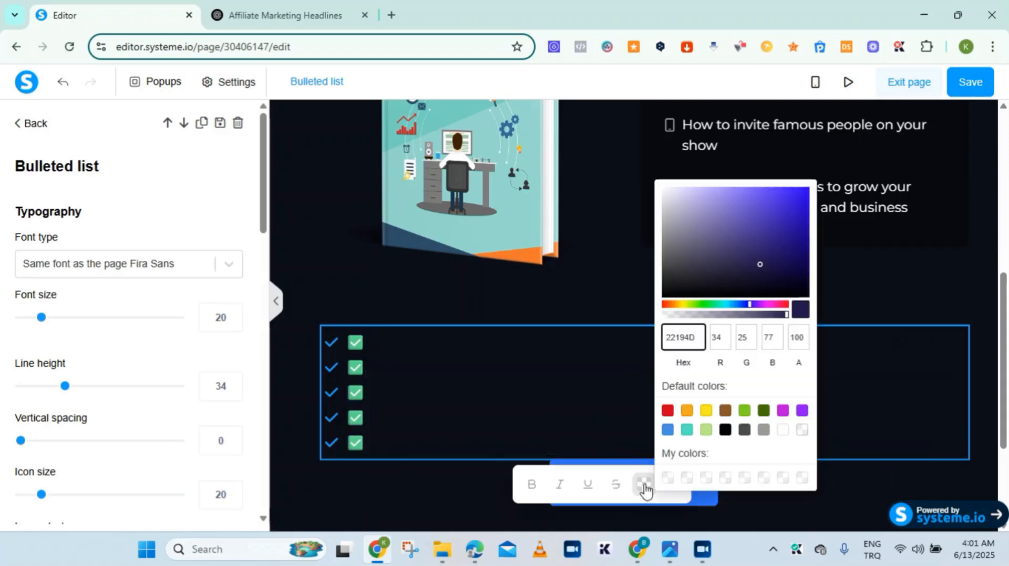
{"action": "left_click", "coordinate": [783, 434]}
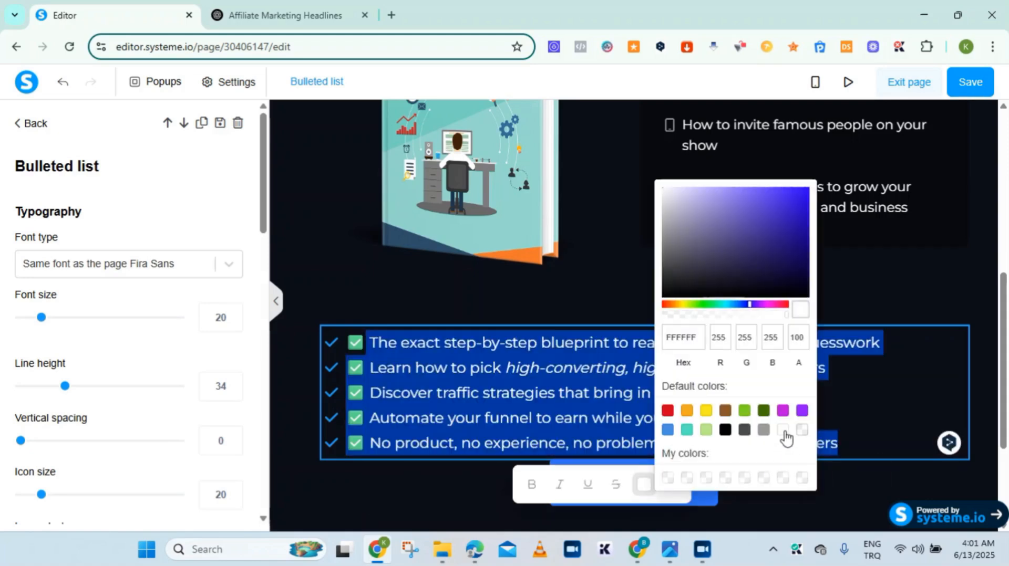
{"action": "left_click", "coordinate": [931, 278]}
{"action": "left_click", "coordinate": [586, 372]}
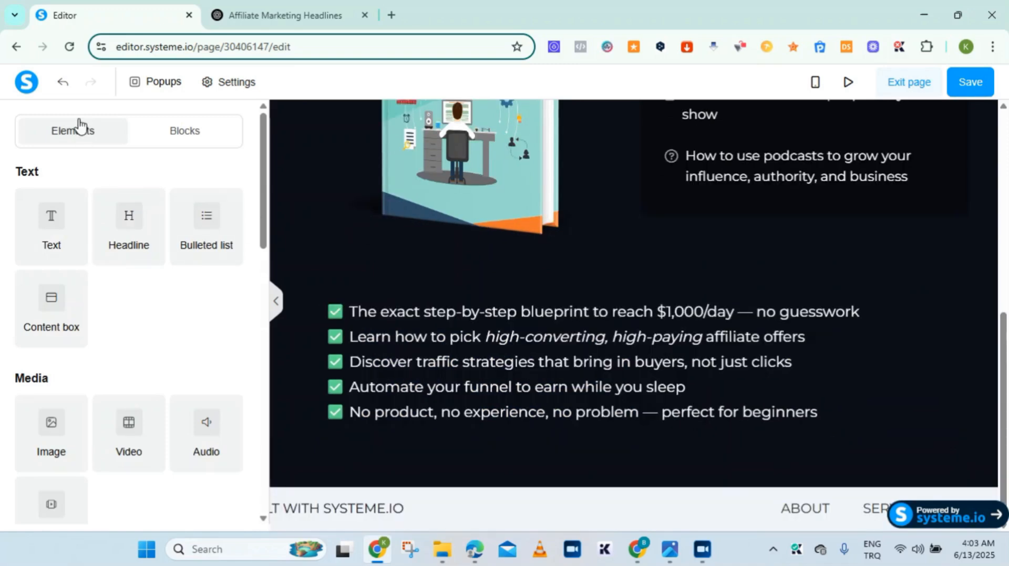
Add a form input element directly below the five-point bulleted list
{"action": "left_click", "coordinate": [185, 135]}
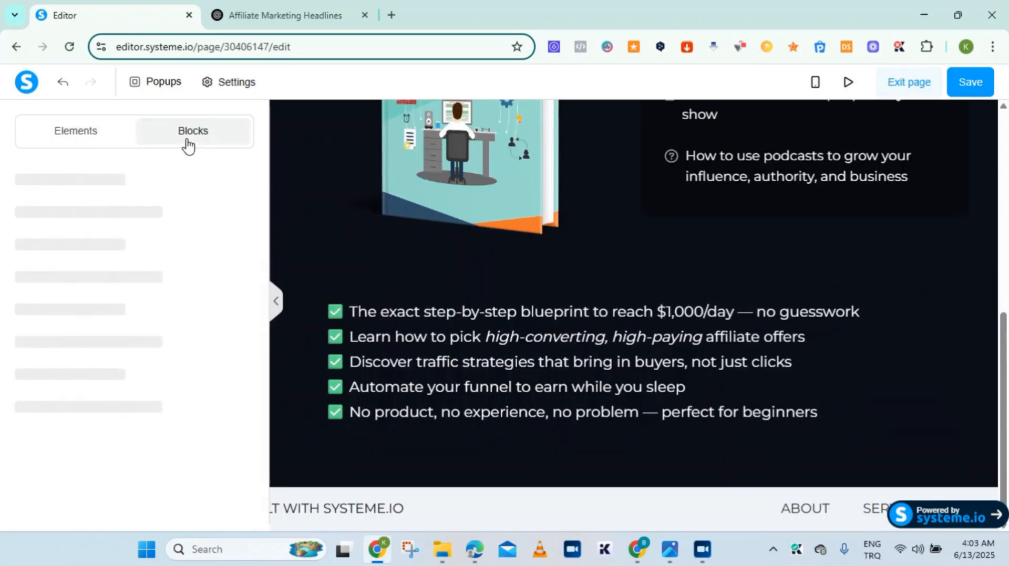
{"action": "left_click", "coordinate": [89, 138]}
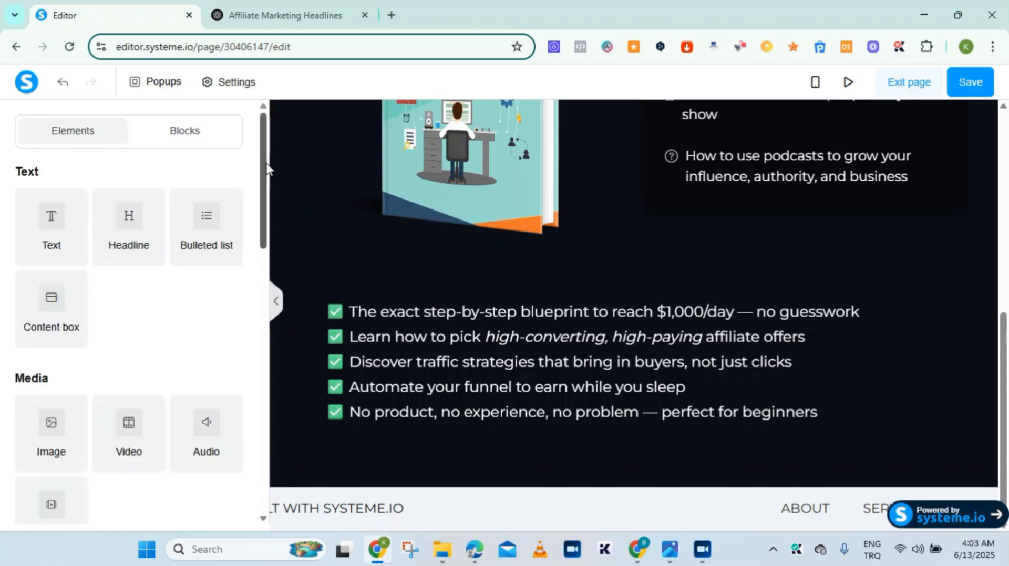
{"action": "left_click_drag", "start_coordinate": [266, 176], "coordinate": [265, 322]}
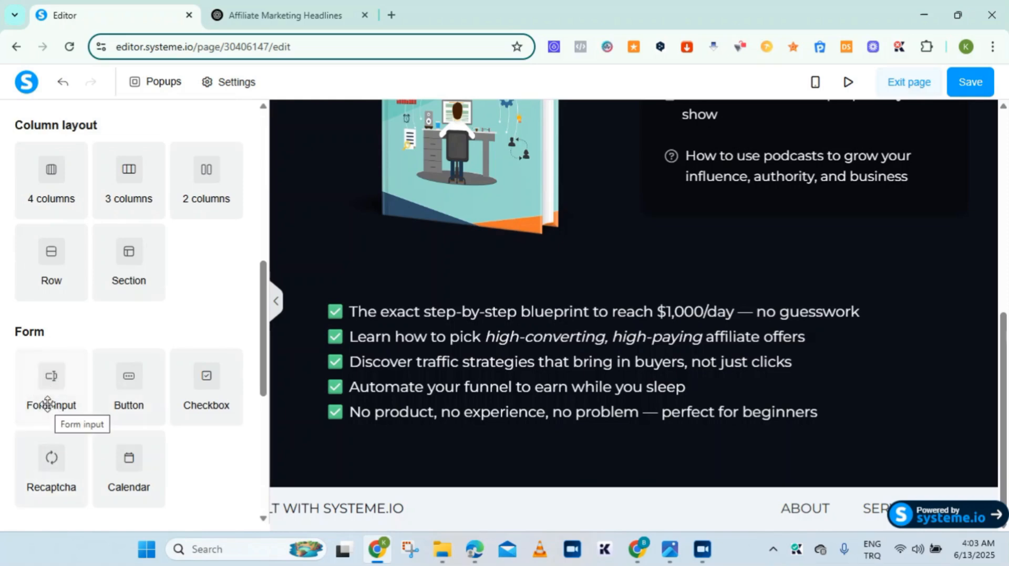
{"action": "left_click_drag", "start_coordinate": [48, 404], "coordinate": [588, 472]}
{"action": "scroll", "coordinate": [266, 202], "scroll_direction": "down", "scroll_amount": 5}
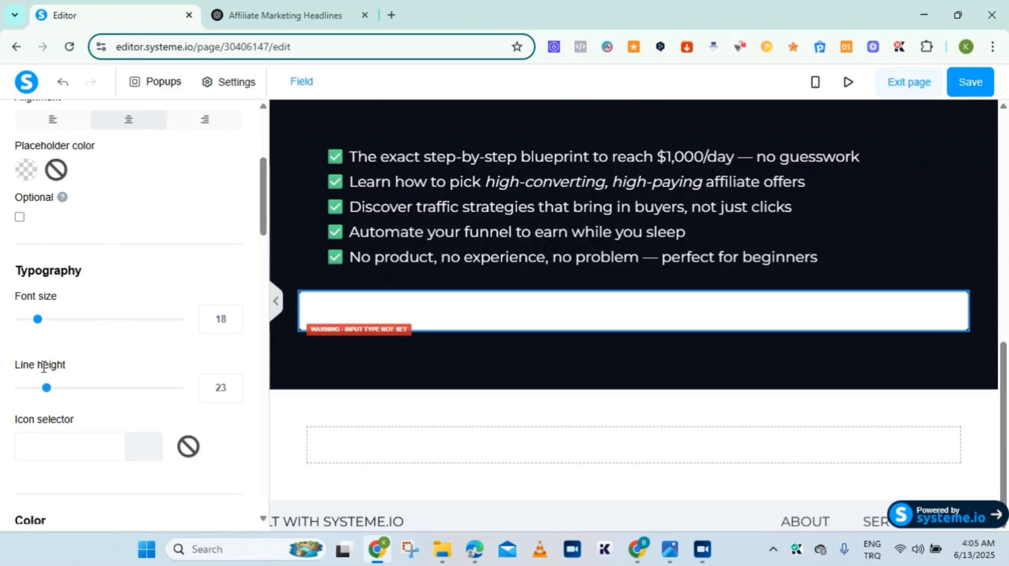
Set the form input's right margin to 131 and its left margin to 90
{"action": "left_click_drag", "start_coordinate": [263, 192], "coordinate": [263, 288]}
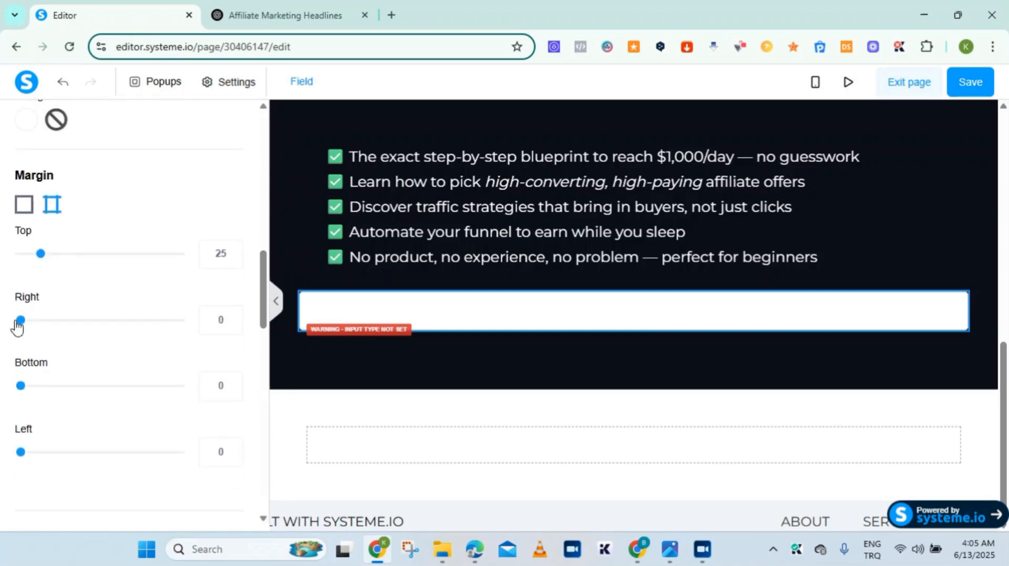
{"action": "left_click_drag", "start_coordinate": [20, 321], "coordinate": [126, 333]}
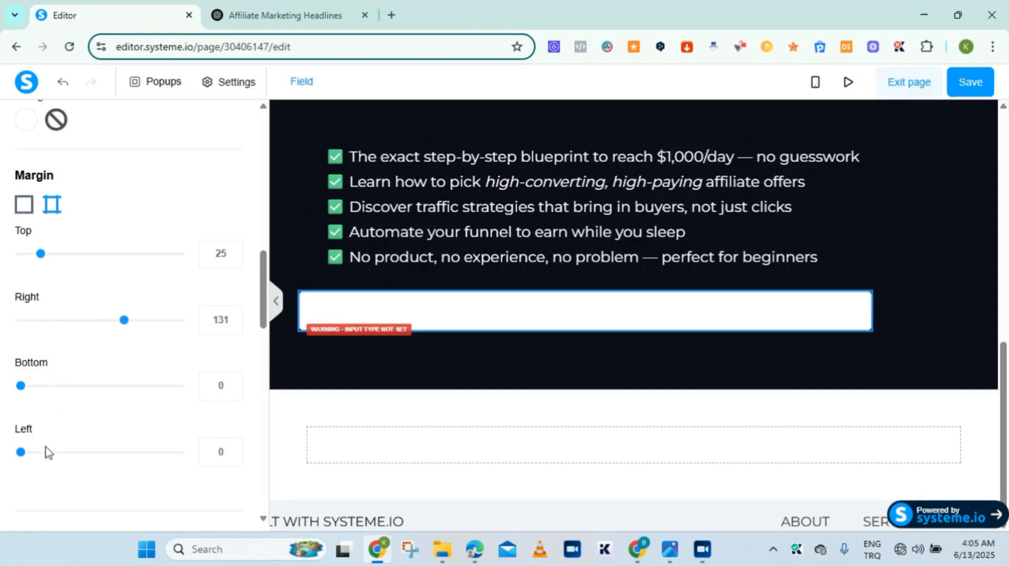
{"action": "left_click_drag", "start_coordinate": [20, 458], "coordinate": [93, 467]}
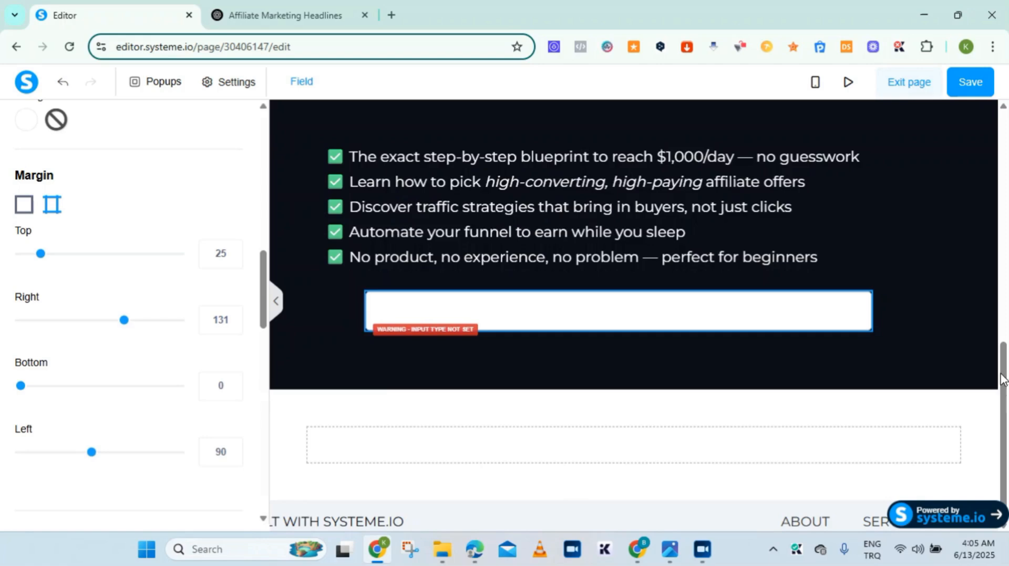
{"action": "left_click", "coordinate": [1002, 292]}
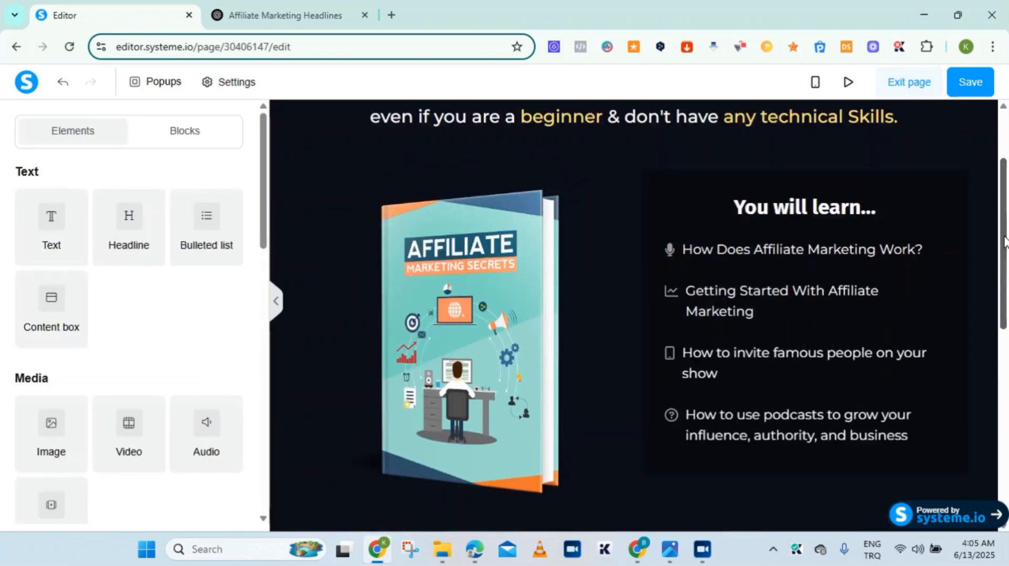
{"action": "left_click_drag", "start_coordinate": [1004, 238], "coordinate": [1002, 417]}
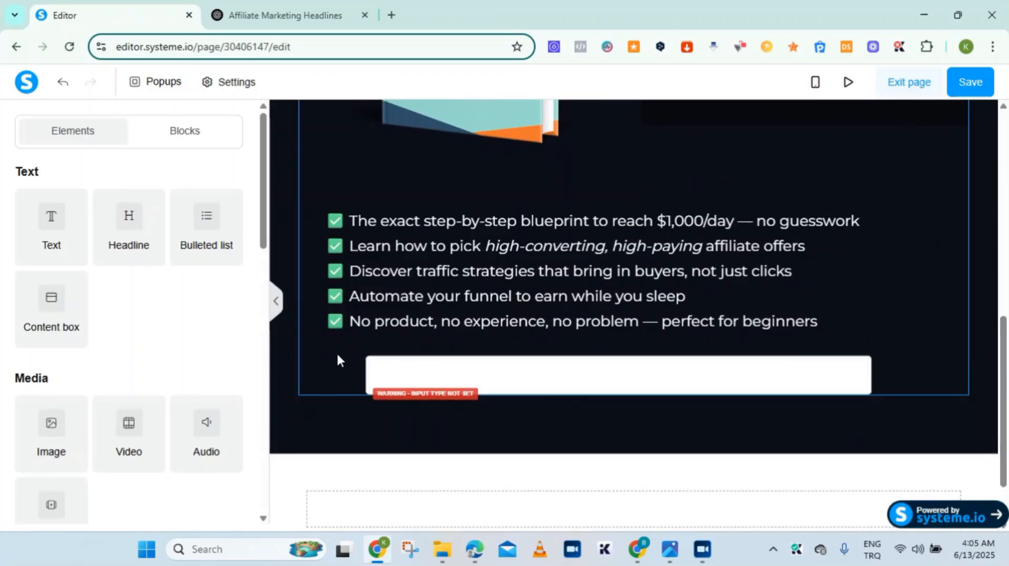
{"action": "left_click_drag", "start_coordinate": [263, 226], "coordinate": [257, 374]}
{"action": "left_click", "coordinate": [131, 363]}
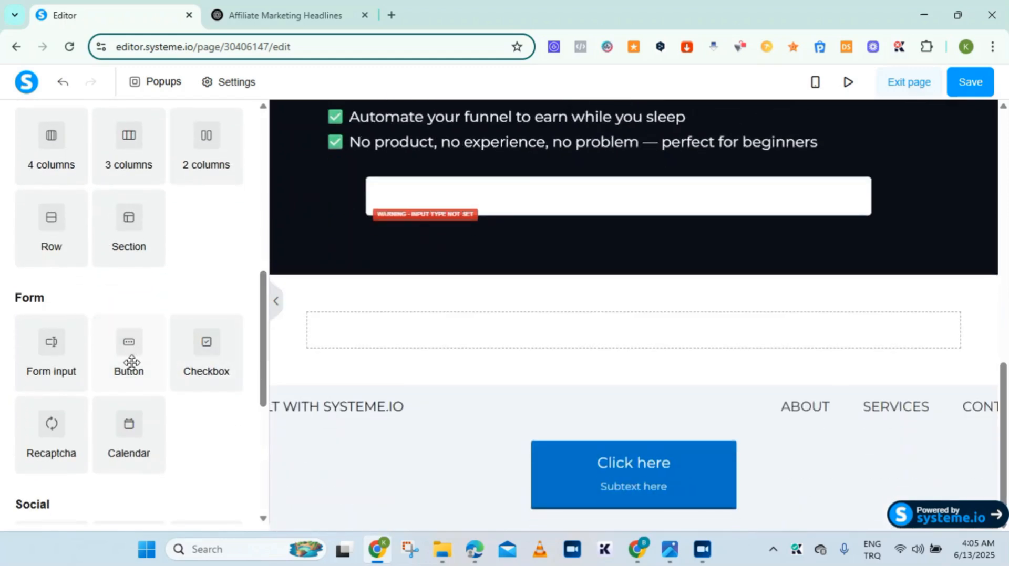
{"action": "left_click", "coordinate": [987, 406]}
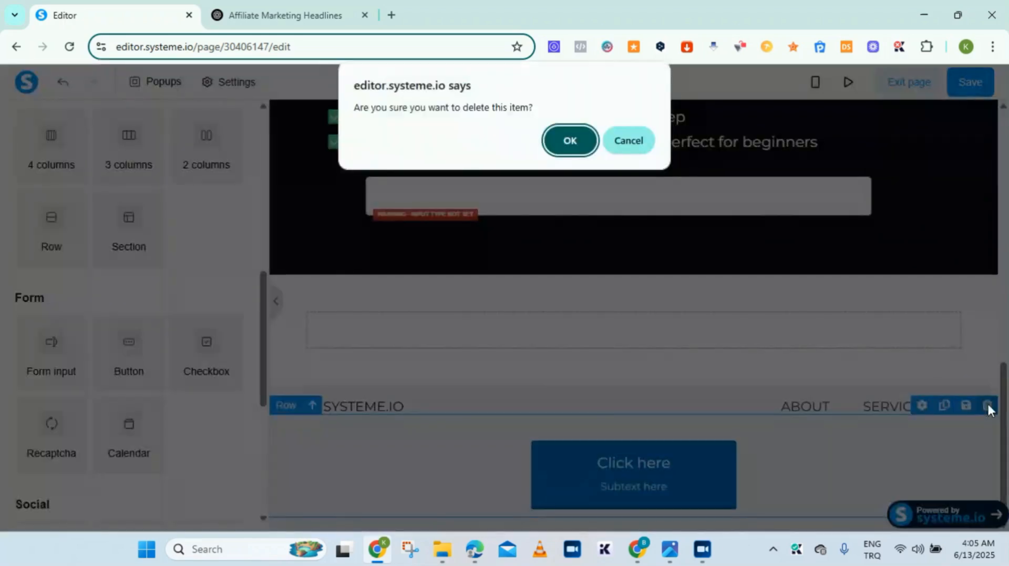
{"action": "left_click", "coordinate": [576, 142]}
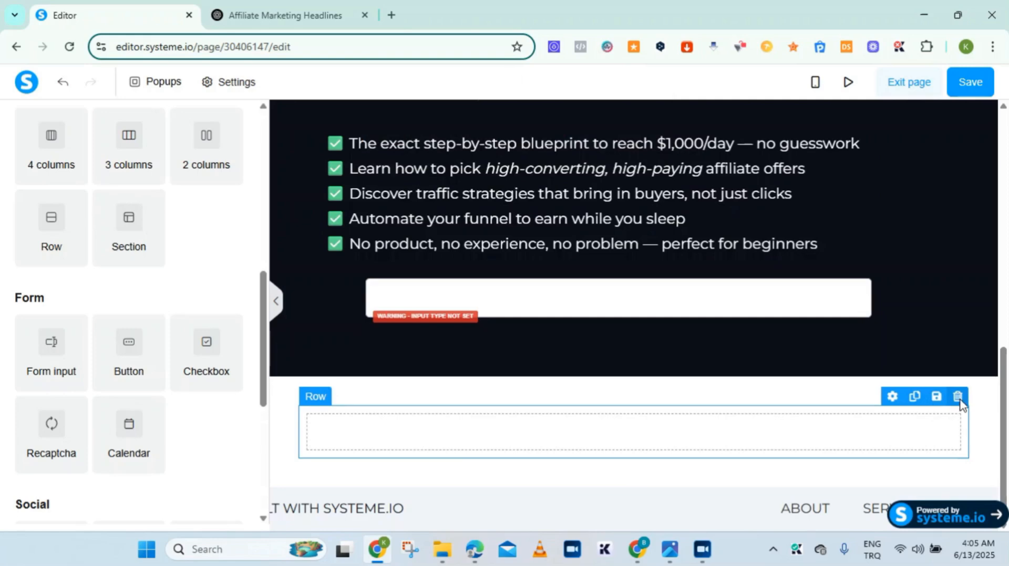
Delete the empty row and its white section between the form input and the footer
{"action": "left_click", "coordinate": [957, 399]}
{"action": "left_click", "coordinate": [574, 137]}
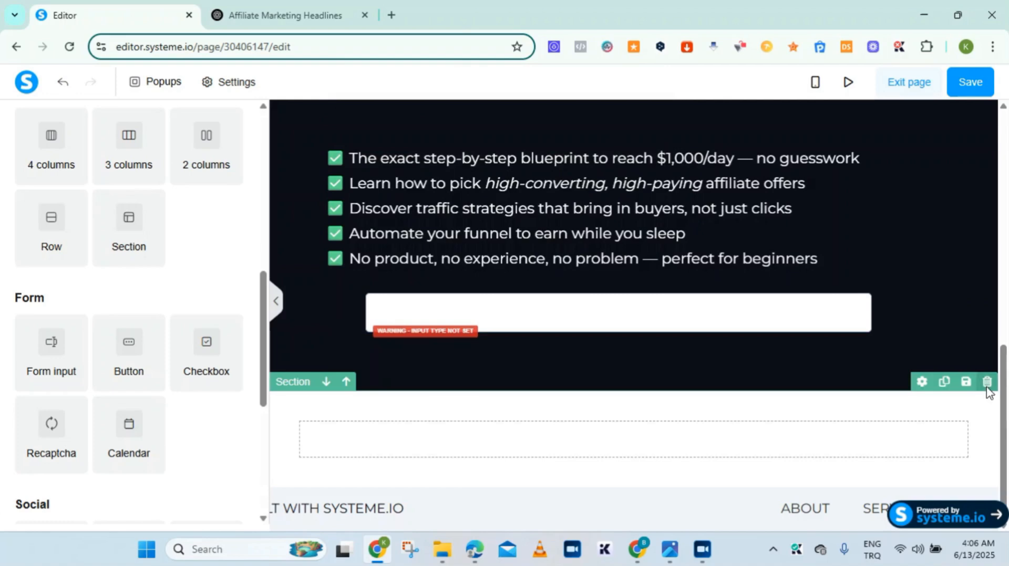
{"action": "left_click", "coordinate": [987, 383]}
{"action": "left_click", "coordinate": [576, 140]}
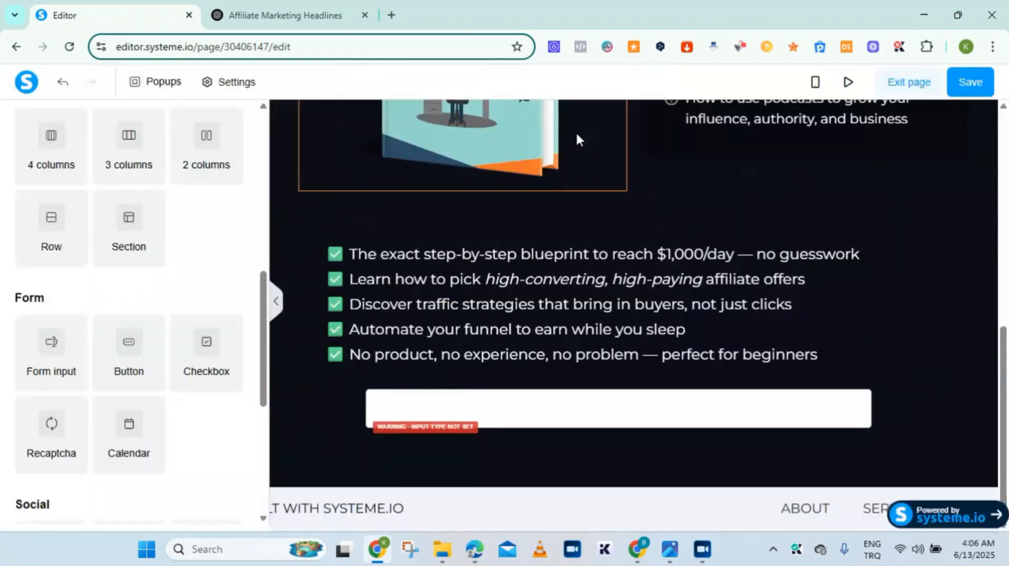
Add a button element directly below the form input and set its click action to Open URL
{"action": "left_click_drag", "start_coordinate": [130, 350], "coordinate": [541, 415]}
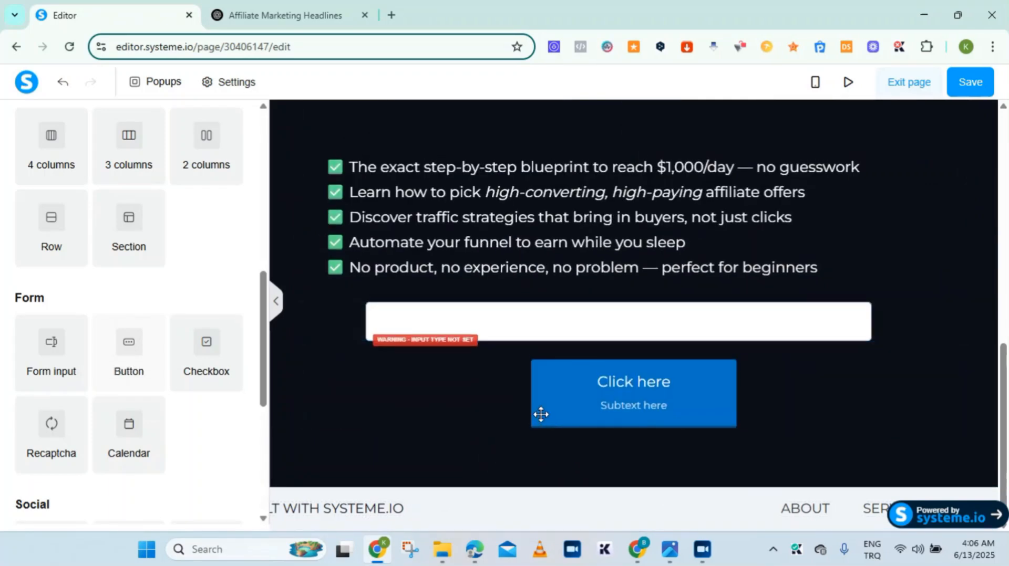
{"action": "left_click", "coordinate": [618, 419]}
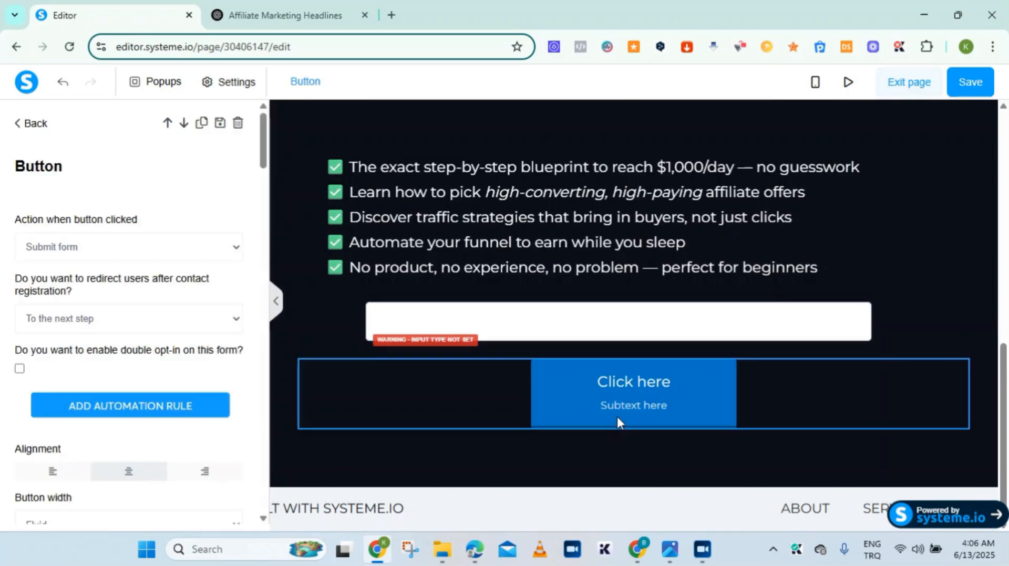
{"action": "left_click", "coordinate": [235, 248]}
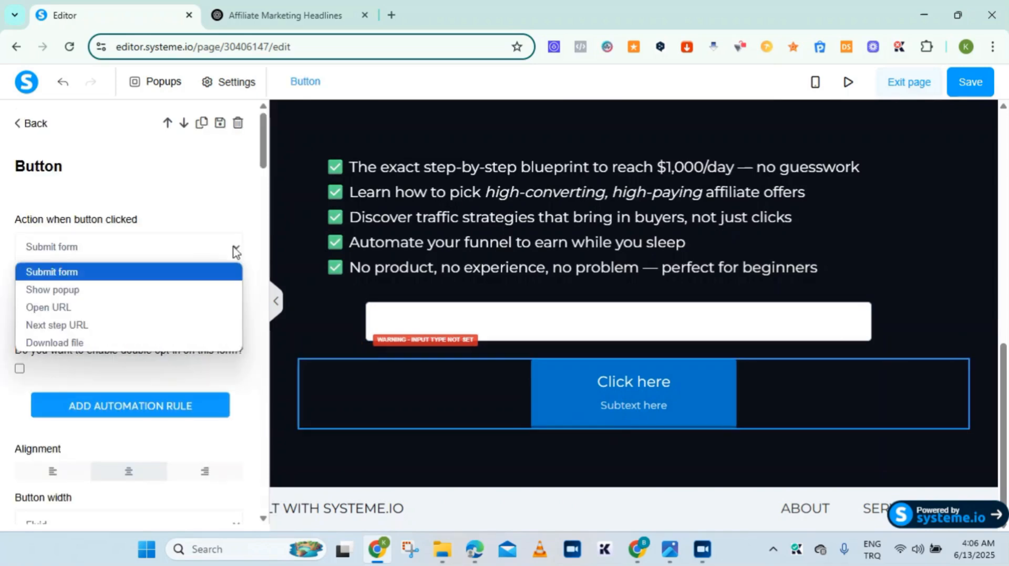
{"action": "left_click", "coordinate": [195, 309]}
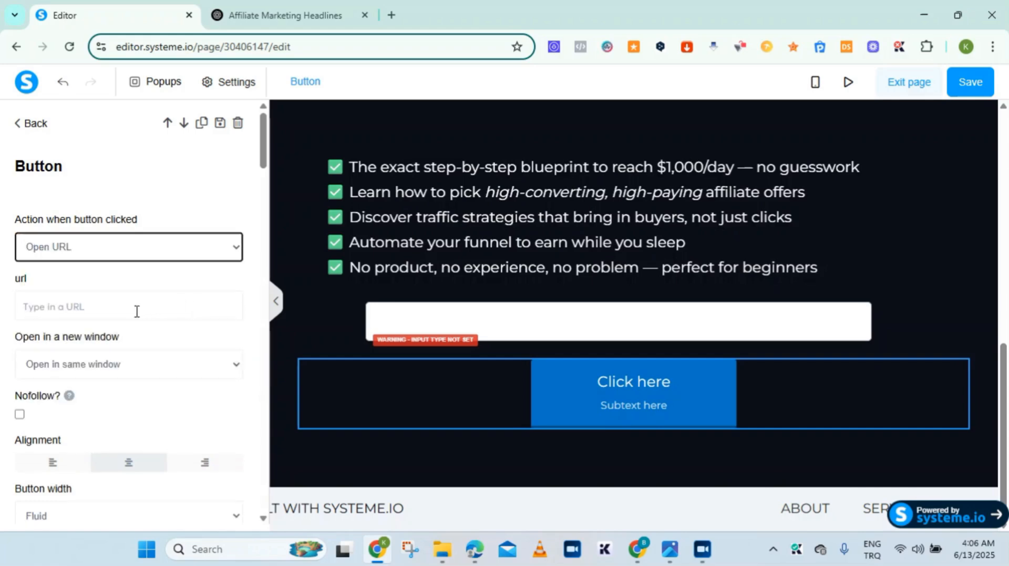
Widen the "Click here" button by setting its right and left padding to 200
{"action": "left_click_drag", "start_coordinate": [262, 252], "coordinate": [260, 335]}
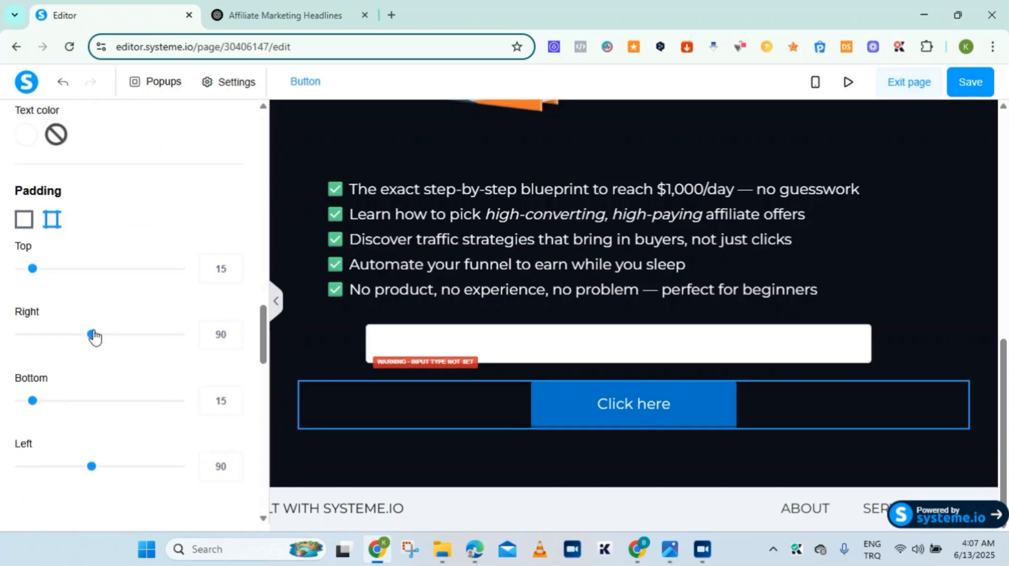
{"action": "left_click_drag", "start_coordinate": [92, 336], "coordinate": [199, 358]}
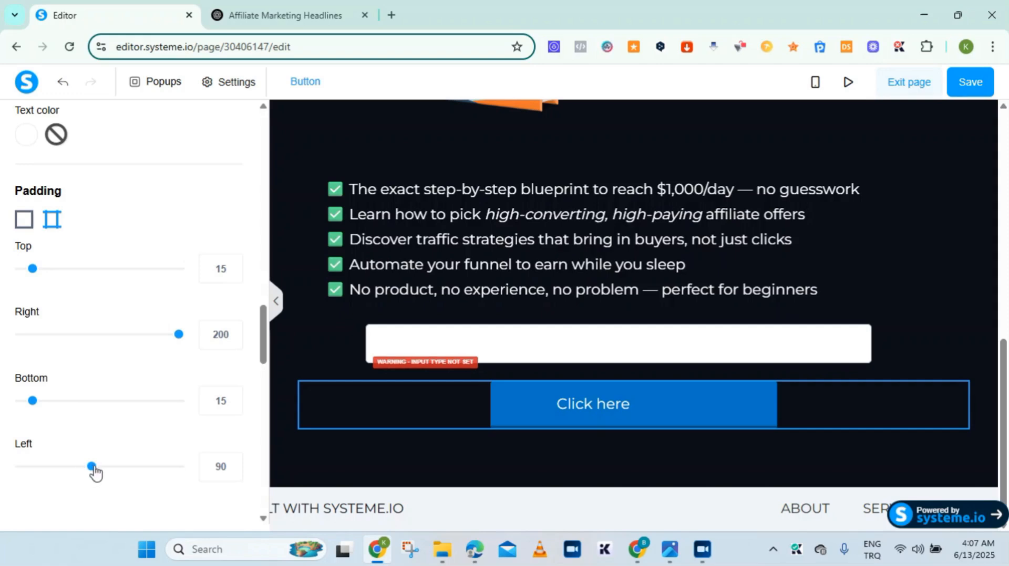
{"action": "left_click_drag", "start_coordinate": [93, 472], "coordinate": [190, 480]}
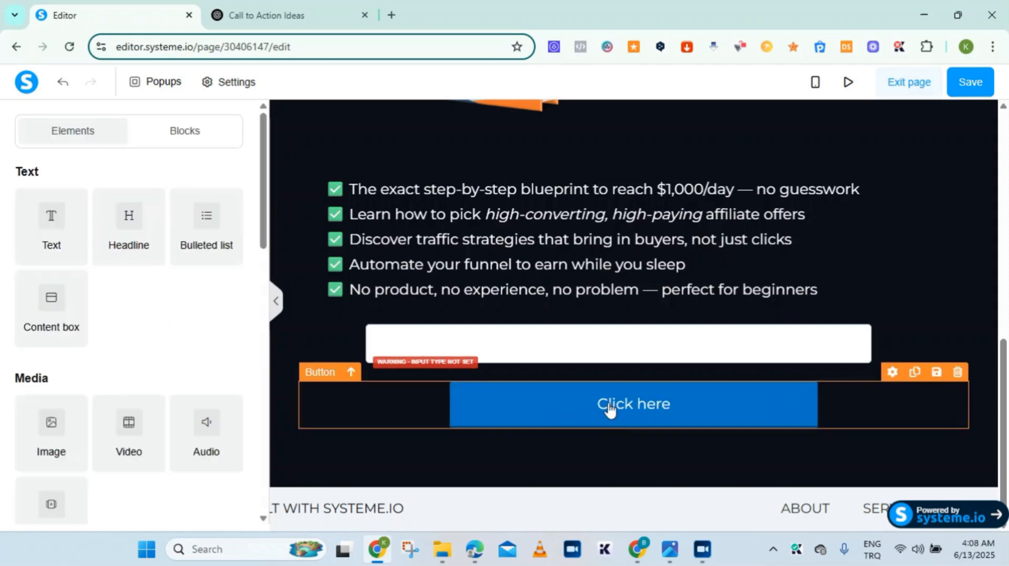
Replace the "Click here" button's text with "Download the Guide Now"
{"action": "left_click", "coordinate": [609, 409]}
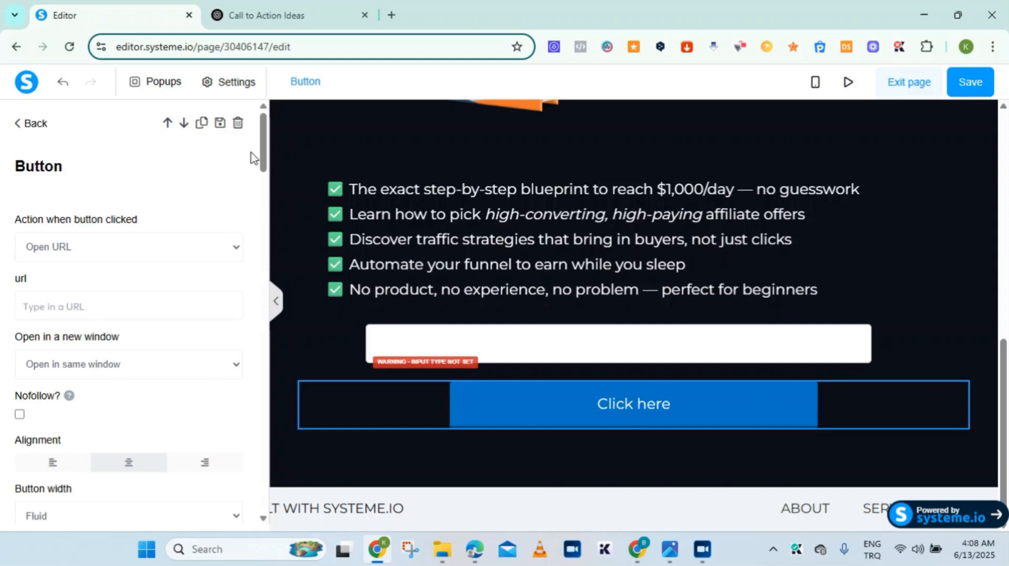
{"action": "scroll", "coordinate": [262, 165], "scroll_direction": "down", "scroll_amount": 3}
{"action": "left_click_drag", "start_coordinate": [262, 165], "coordinate": [265, 255]}
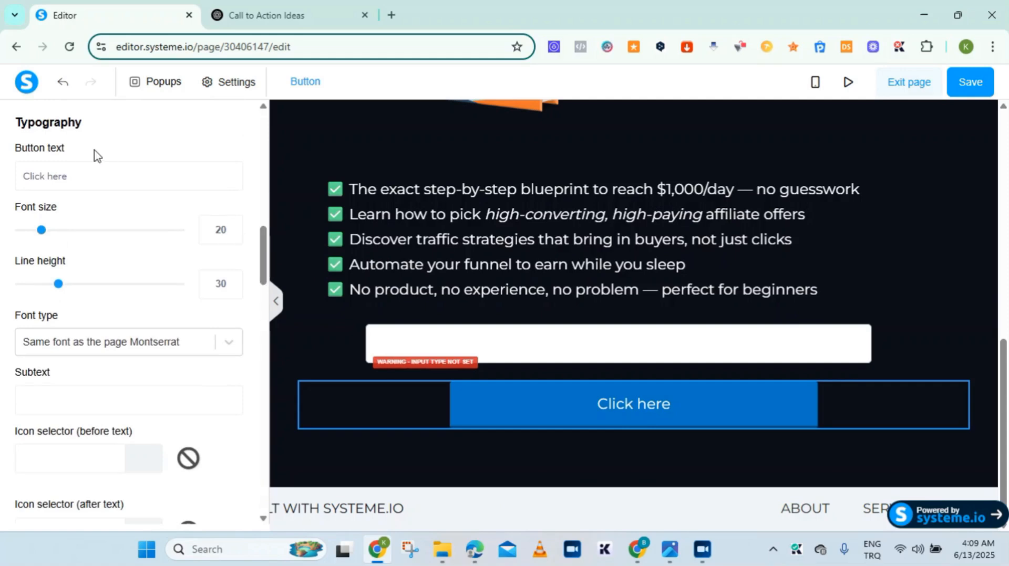
{"action": "left_click_drag", "start_coordinate": [85, 171], "coordinate": [21, 183]}
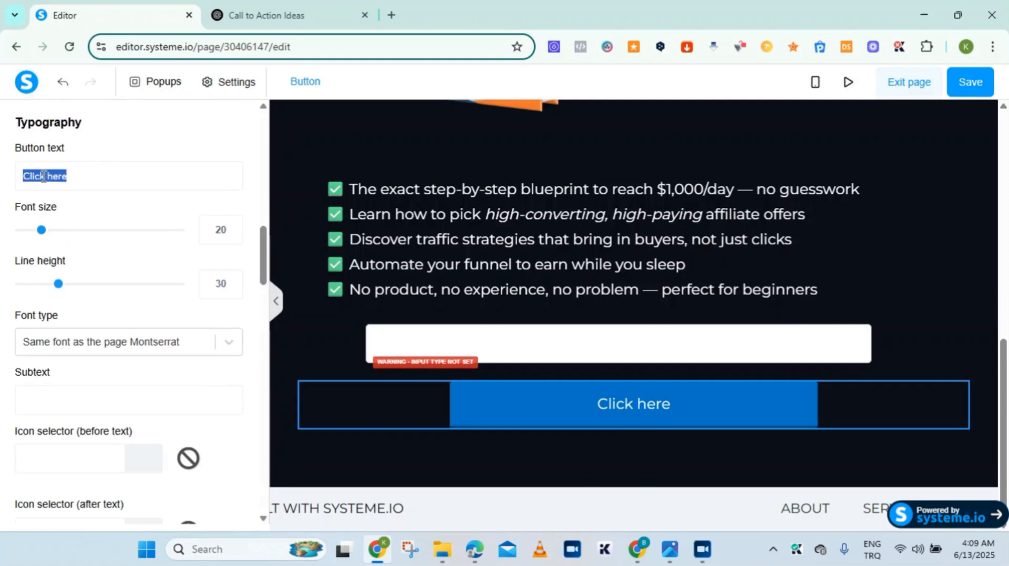
{"action": "right_click", "coordinate": [44, 176]}
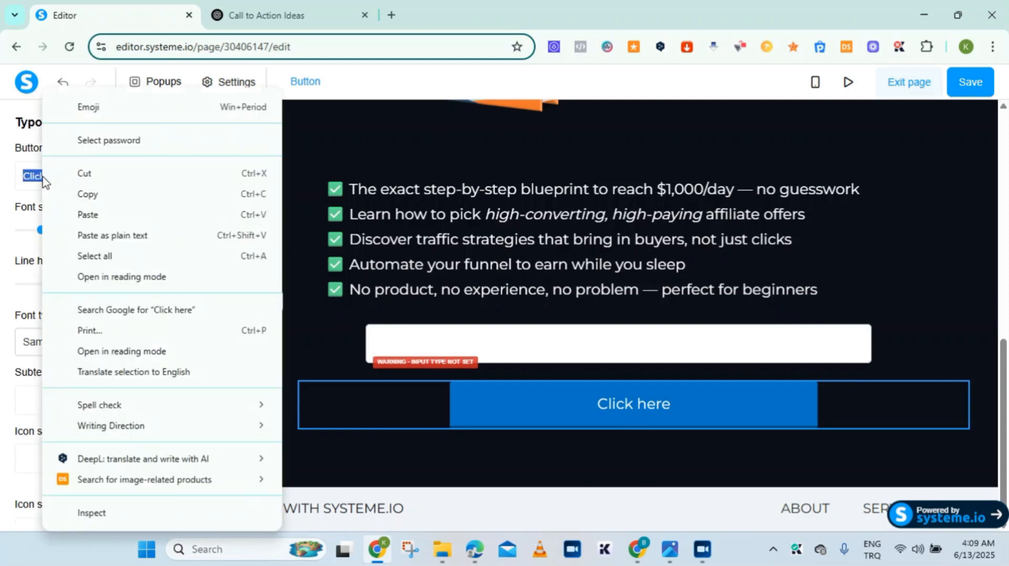
{"action": "left_click", "coordinate": [84, 217]}
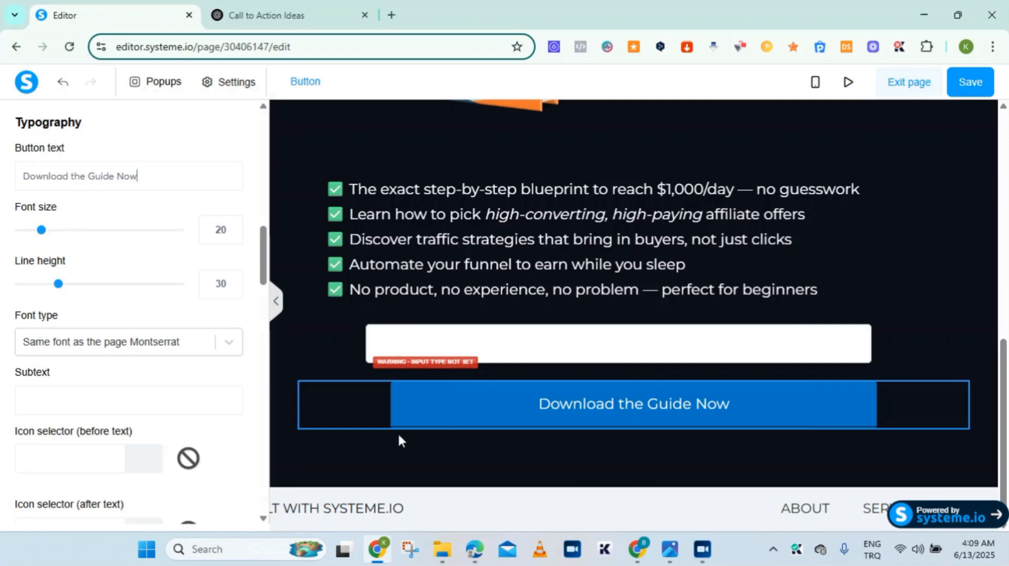
Duplicate the form field above the download button twice to make three stacked fields
{"action": "left_click", "coordinate": [526, 339]}
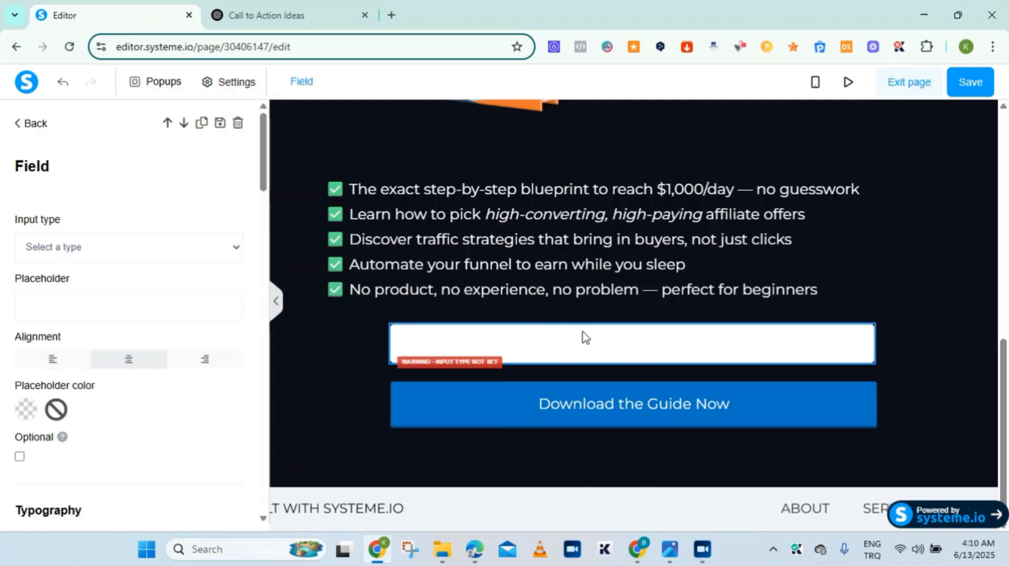
{"action": "key", "text": "Escape"}
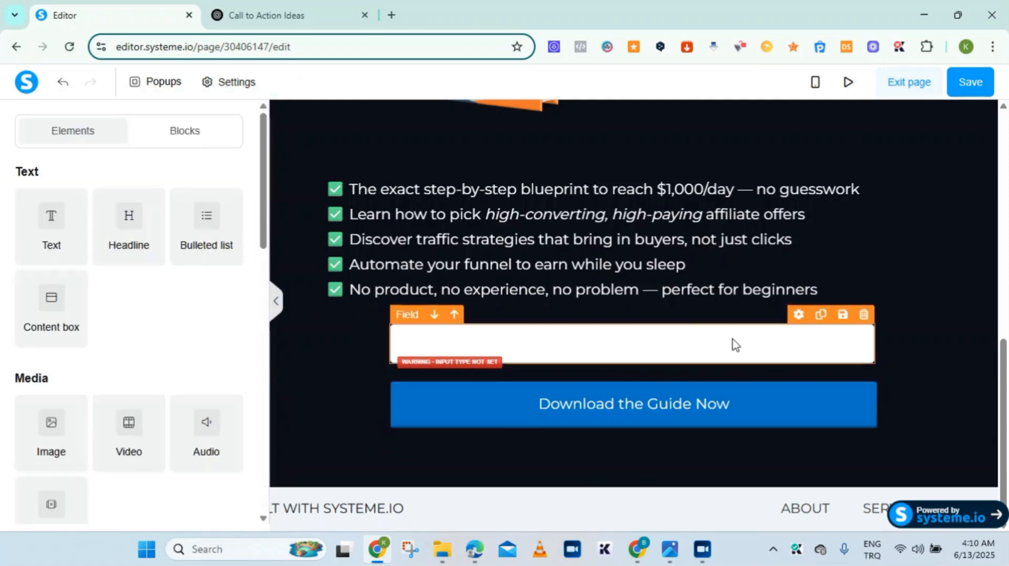
{"action": "left_click", "coordinate": [820, 315]}
{"action": "left_click", "coordinate": [820, 316]}
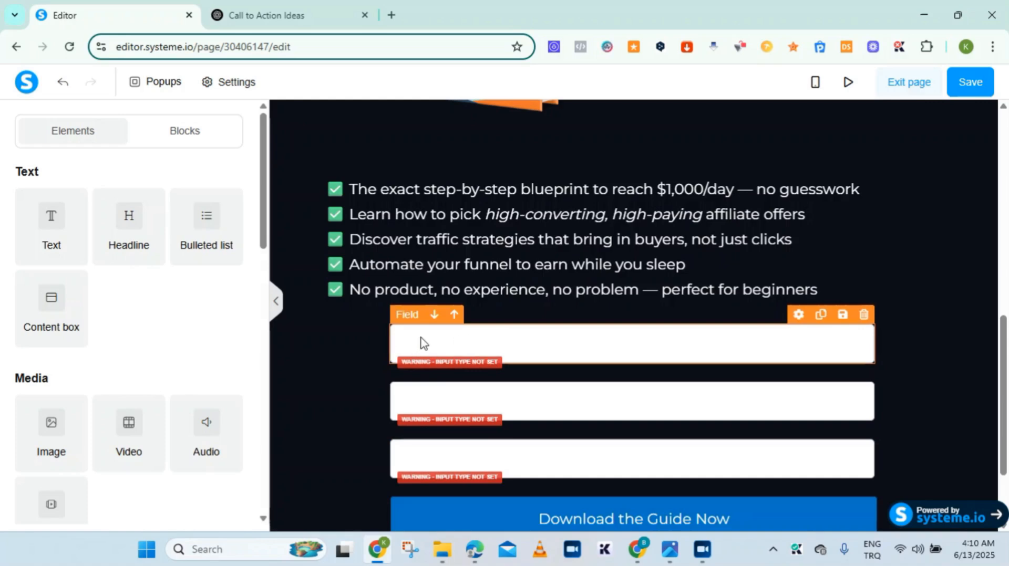
Set the input type of the first form field below the bullets to First name
{"action": "left_click", "coordinate": [425, 367]}
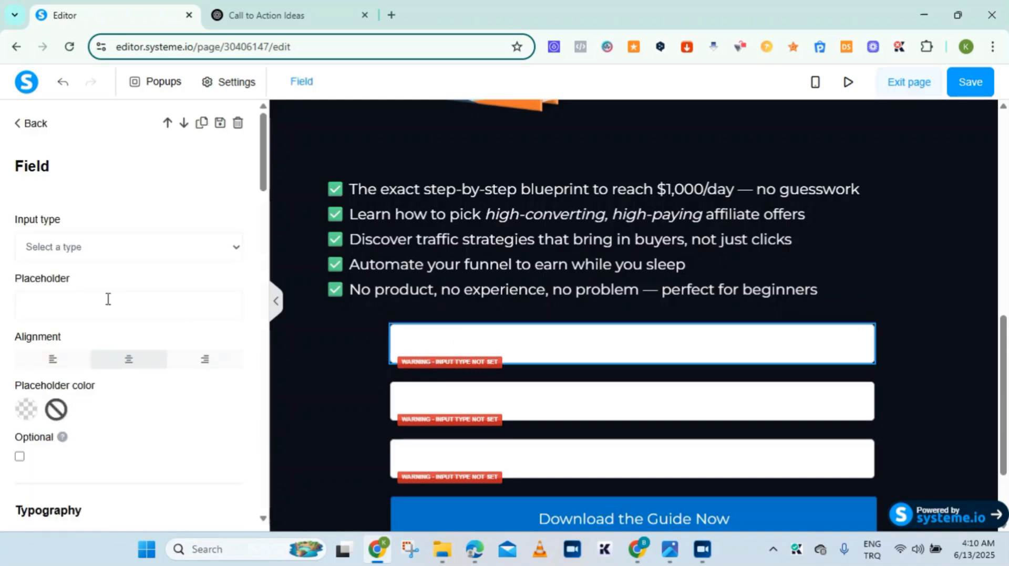
{"action": "left_click", "coordinate": [236, 249]}
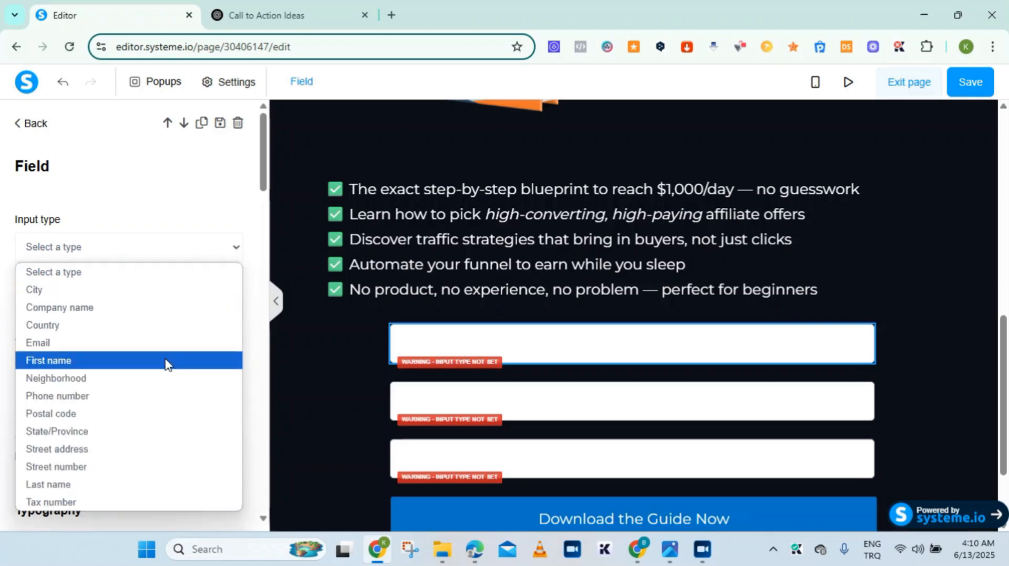
{"action": "left_click", "coordinate": [166, 363]}
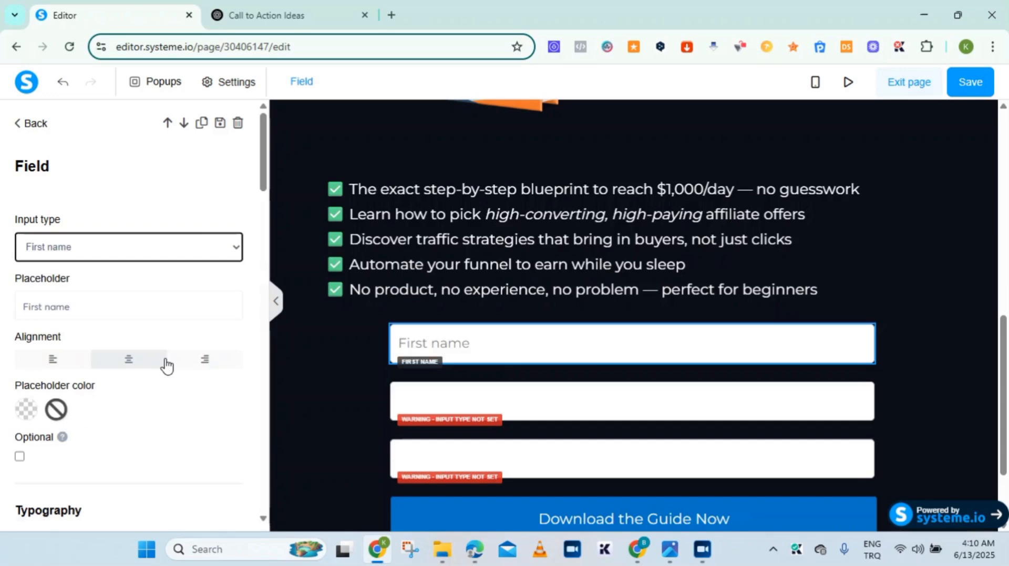
Set the middle form field's input type to Last name
{"action": "left_click", "coordinate": [431, 418]}
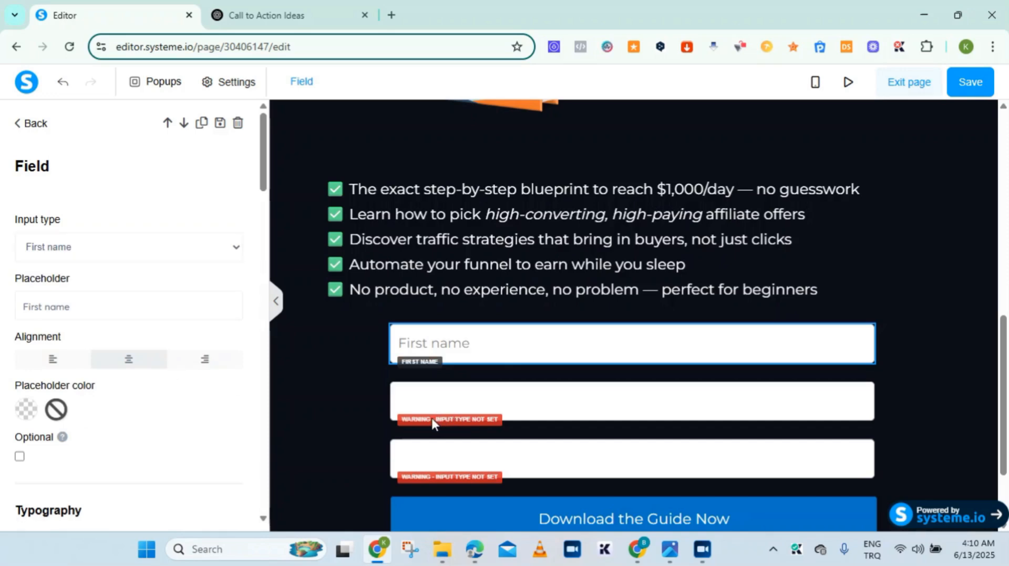
{"action": "left_click", "coordinate": [443, 404]}
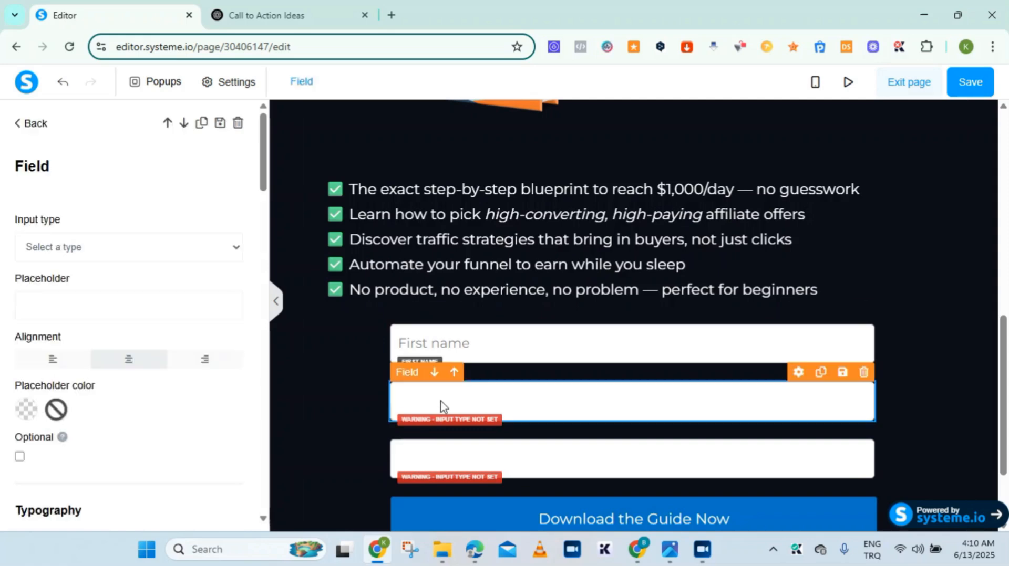
{"action": "left_click", "coordinate": [236, 250]}
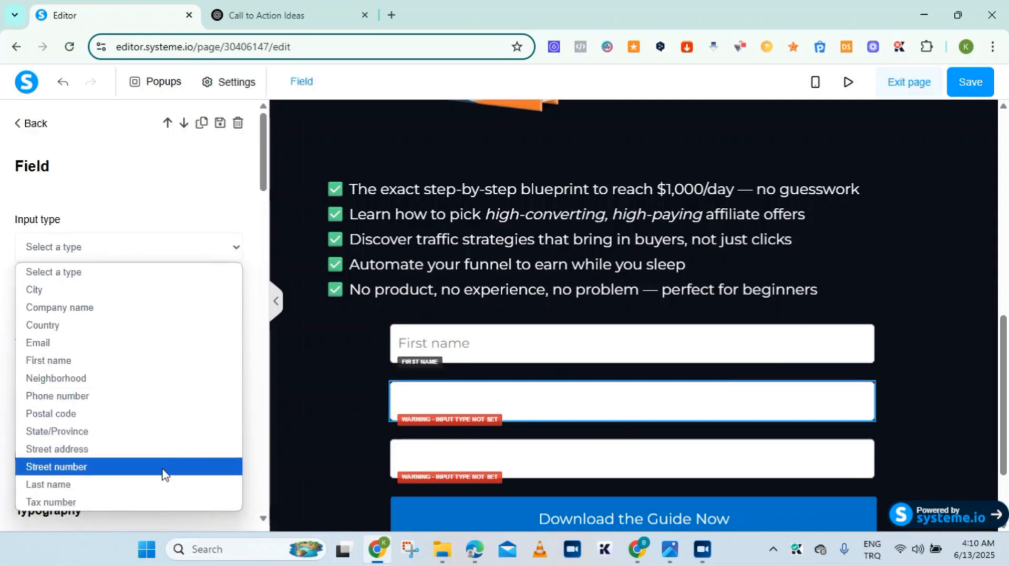
{"action": "left_click", "coordinate": [160, 486]}
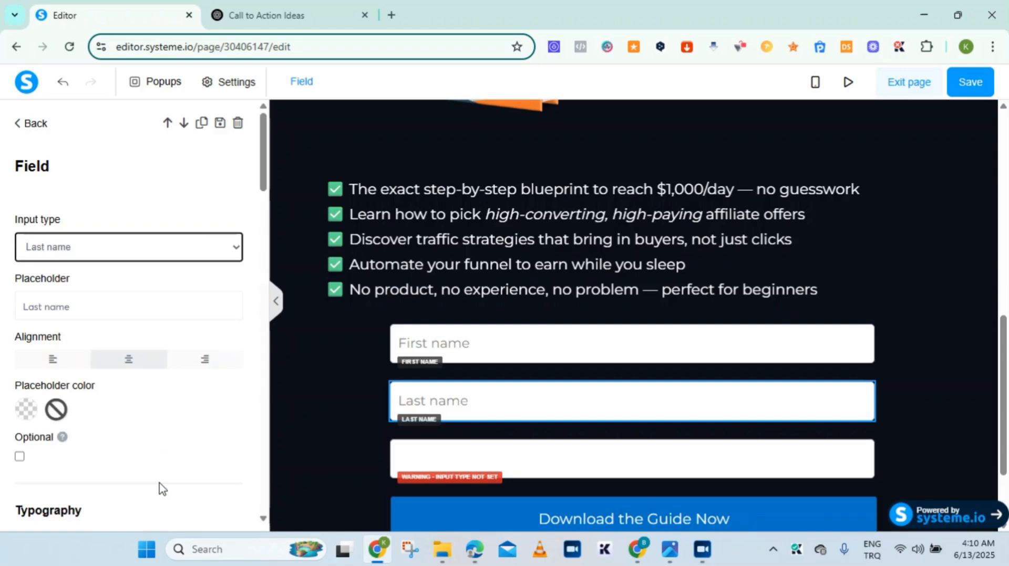
Set the third form field's input type to Email and save the page
{"action": "left_click", "coordinate": [452, 488]}
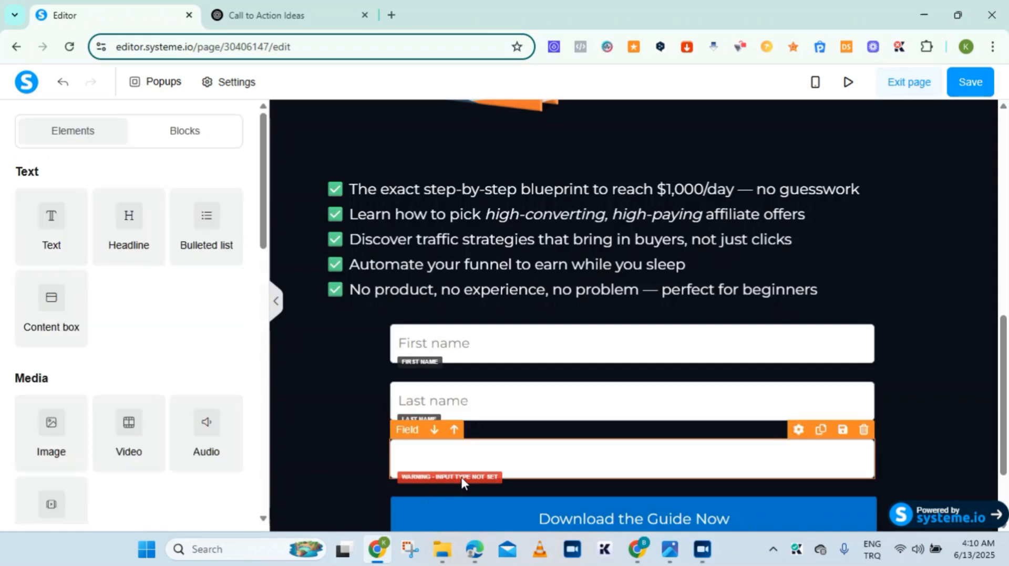
{"action": "left_click", "coordinate": [462, 479]}
{"action": "left_click", "coordinate": [463, 479]}
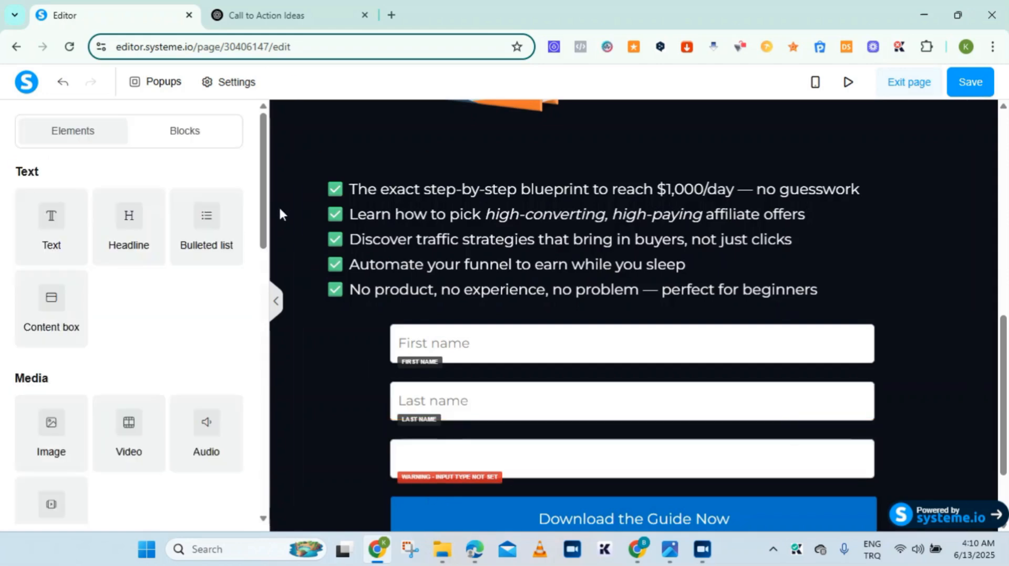
{"action": "left_click", "coordinate": [423, 453]}
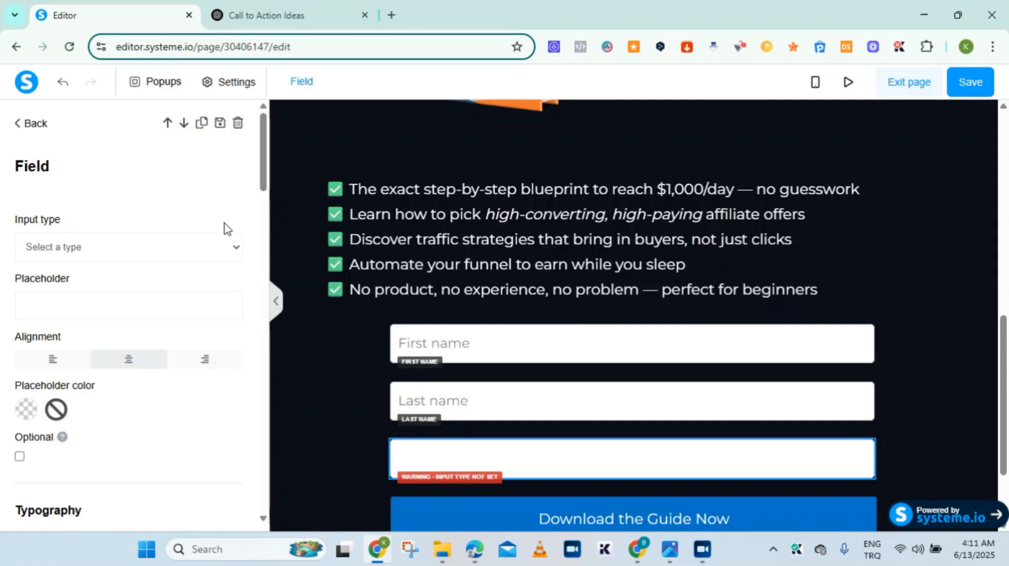
{"action": "left_click", "coordinate": [234, 250]}
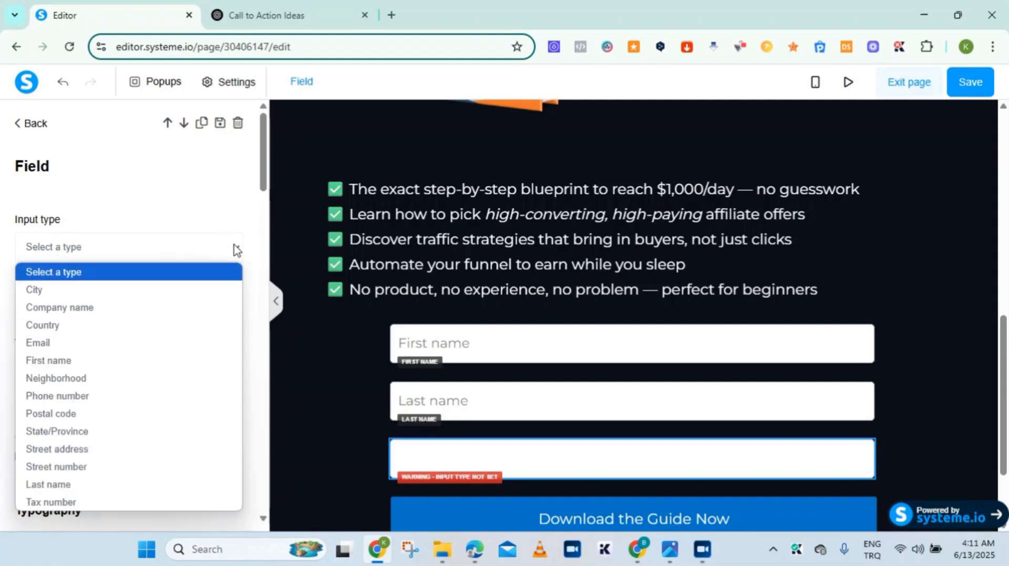
{"action": "left_click", "coordinate": [176, 346]}
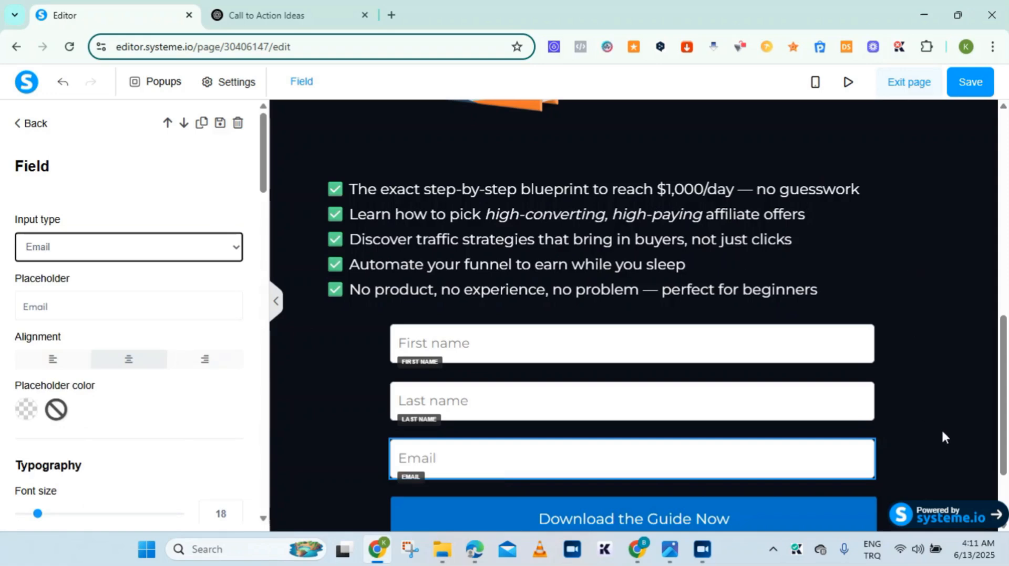
{"action": "left_click", "coordinate": [971, 84]}
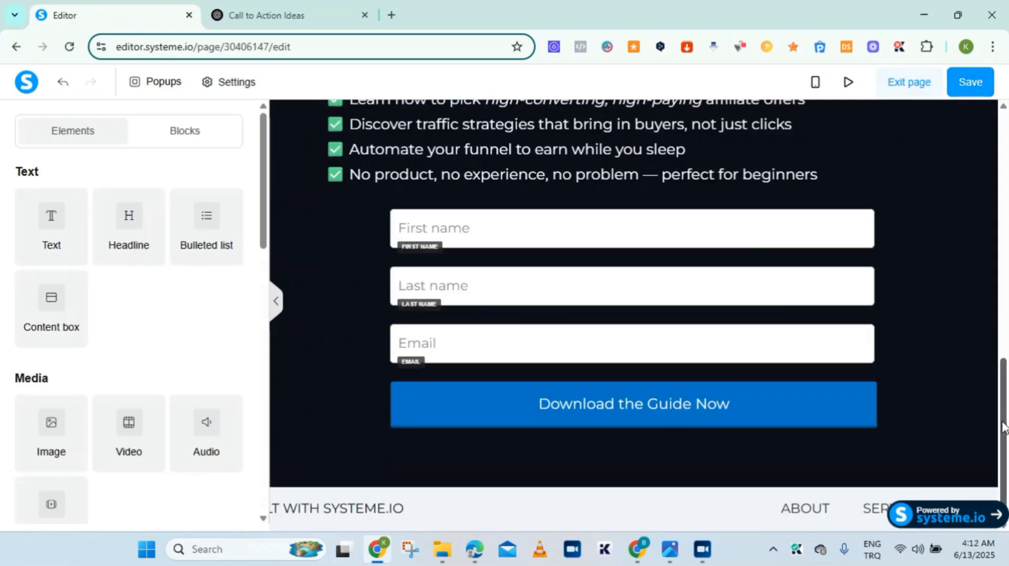
Return to the Affiliate Marketing funnel's configuration and open the live view of the funnel
{"action": "left_click_drag", "start_coordinate": [1004, 412], "coordinate": [1003, 170]}
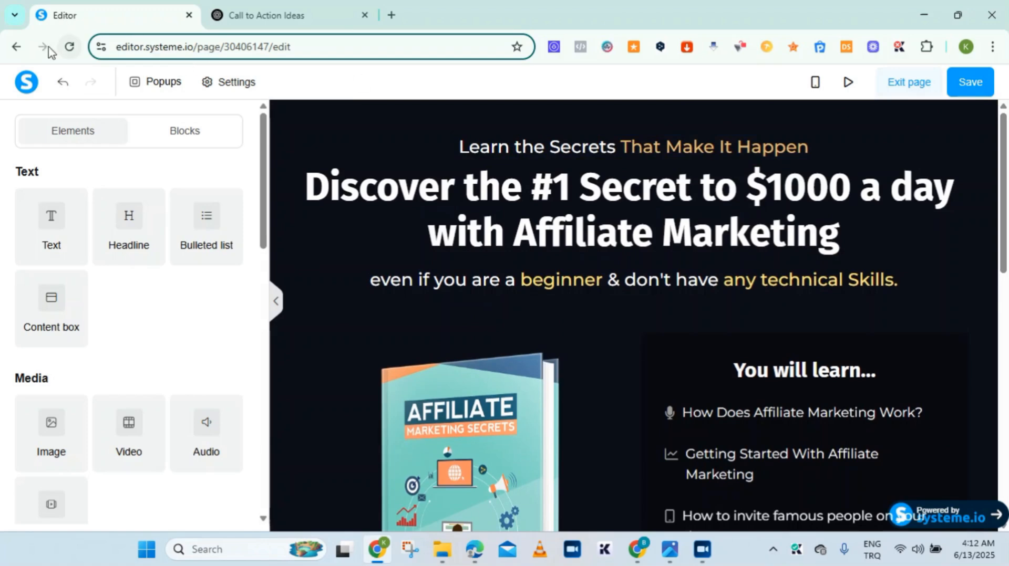
{"action": "left_click", "coordinate": [9, 48]}
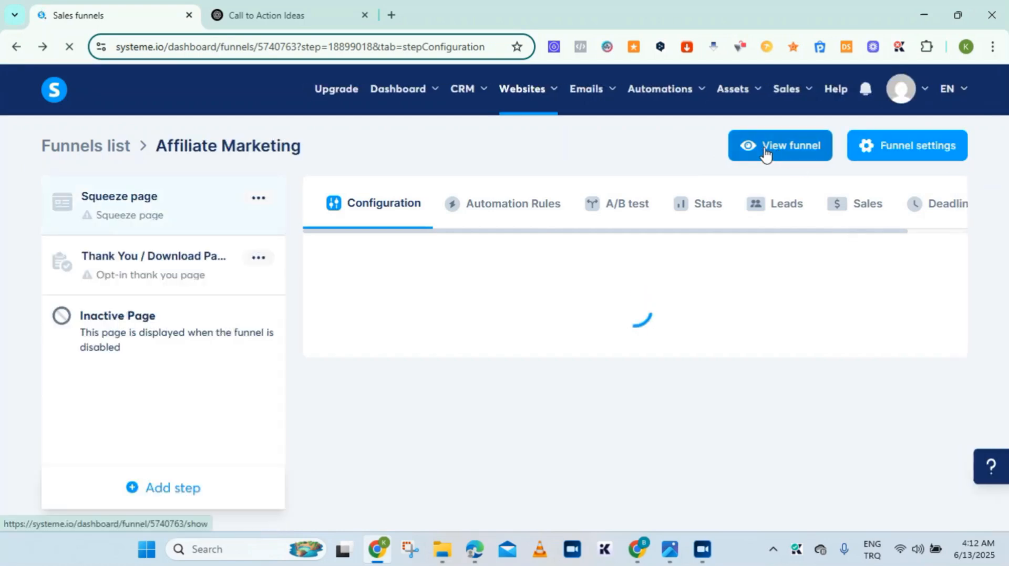
{"action": "left_click", "coordinate": [766, 152]}
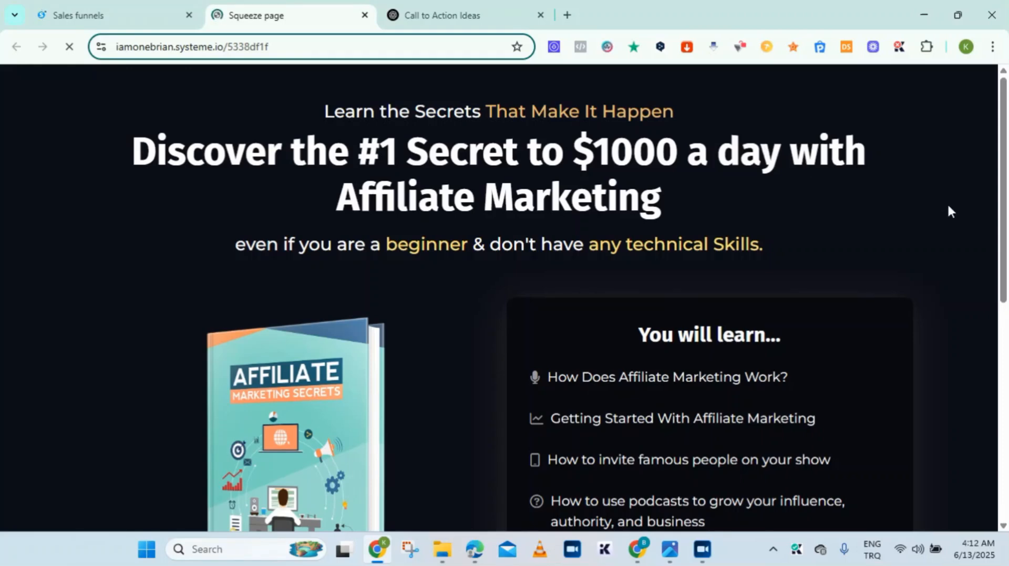
Examine the live squeeze page's benefit bullets, the First name, Last name and Email fields, and the download button
{"action": "left_click_drag", "start_coordinate": [999, 167], "coordinate": [987, 399]}
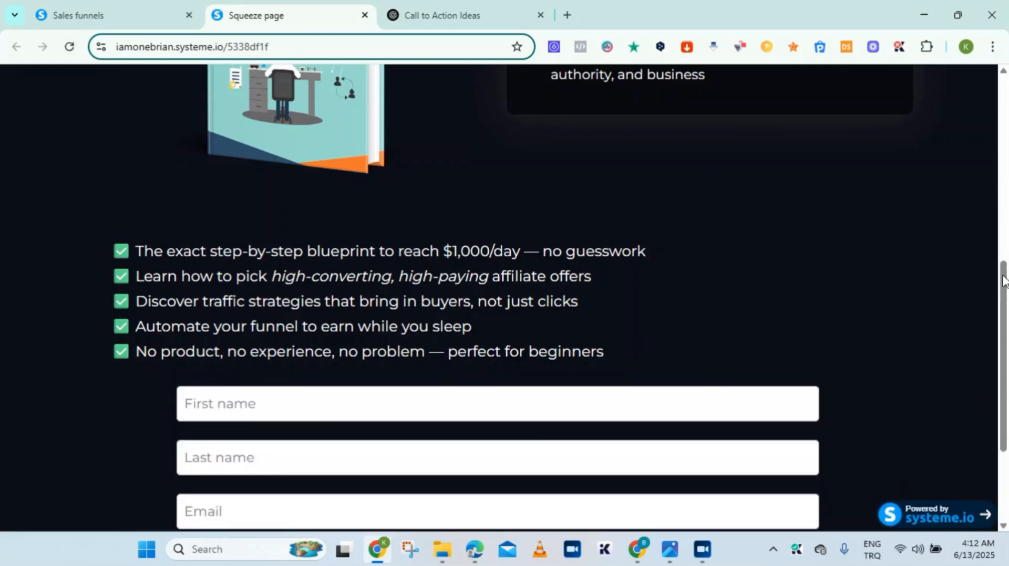
{"action": "scroll", "coordinate": [1003, 281], "scroll_direction": "down", "scroll_amount": 3}
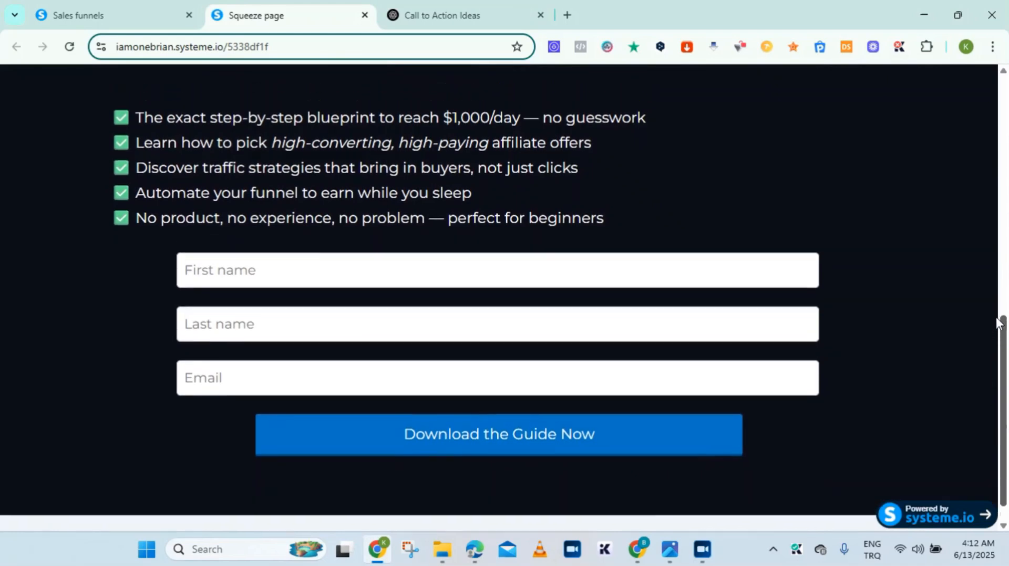
{"action": "left_click_drag", "start_coordinate": [998, 323], "coordinate": [986, 292]}
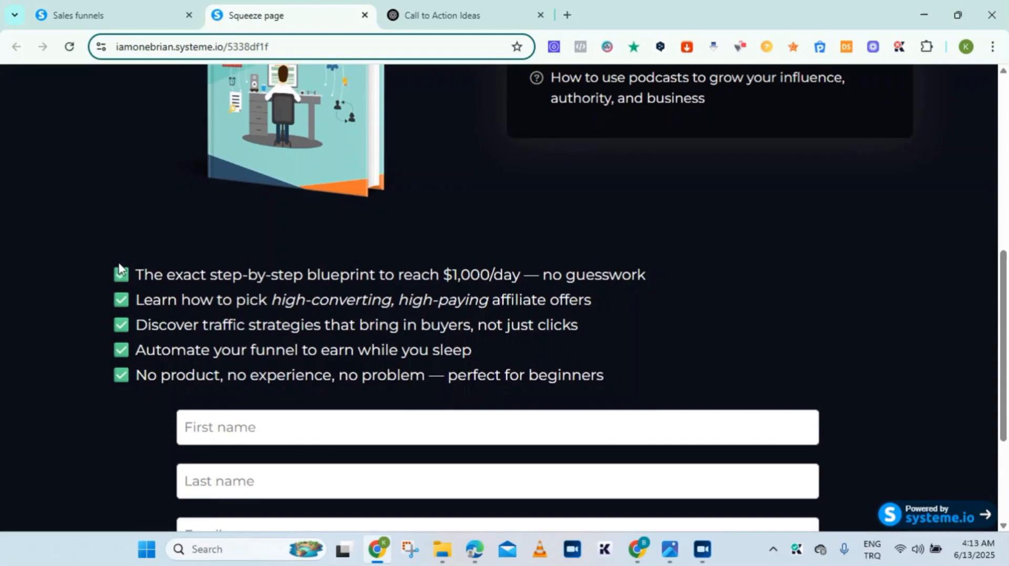
{"action": "left_click_drag", "start_coordinate": [119, 263], "coordinate": [322, 322]}
{"action": "left_click", "coordinate": [351, 324]}
{"action": "left_click_drag", "start_coordinate": [145, 276], "coordinate": [577, 374]}
{"action": "left_click", "coordinate": [814, 362]}
{"action": "left_click_drag", "start_coordinate": [1006, 349], "coordinate": [998, 418]}
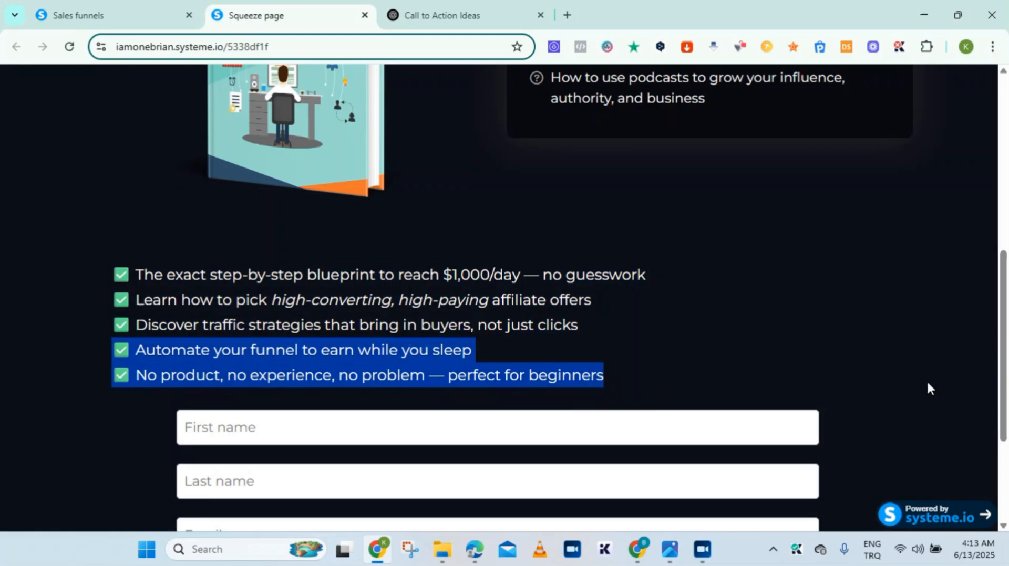
{"action": "left_click_drag", "start_coordinate": [1000, 361], "coordinate": [1005, 418]}
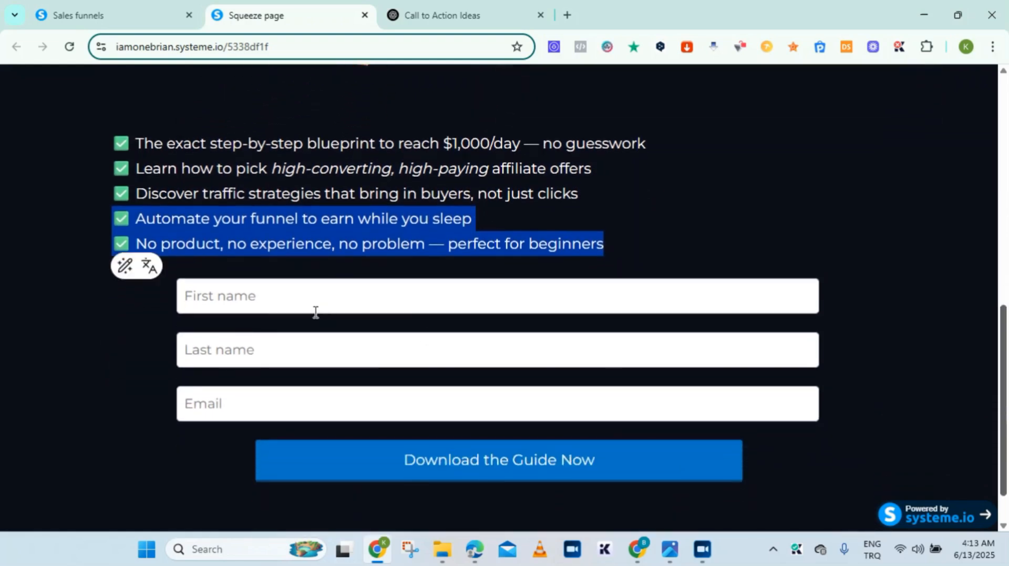
{"action": "left_click_drag", "start_coordinate": [158, 285], "coordinate": [276, 426]}
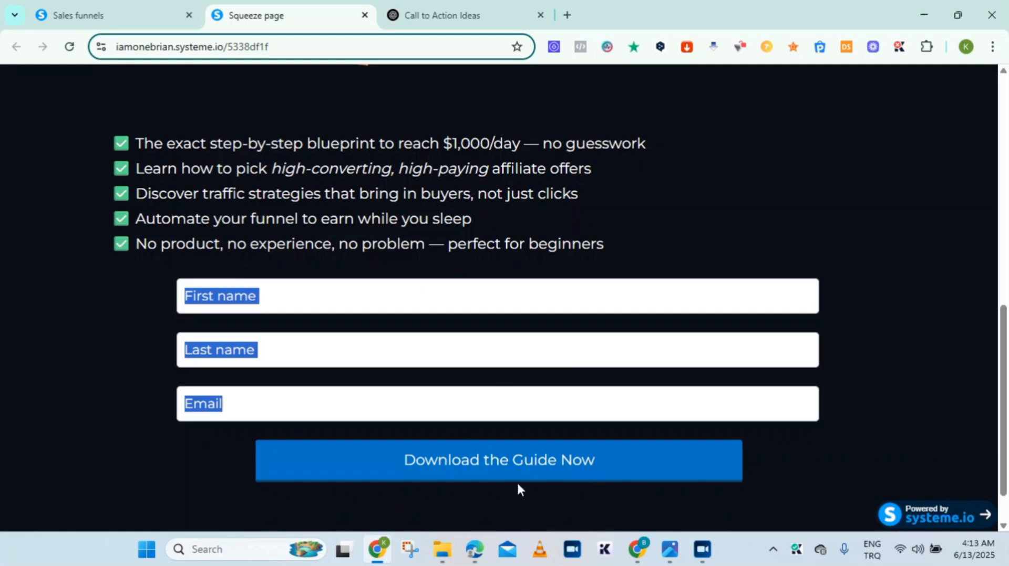
{"action": "left_click", "coordinate": [544, 472]}
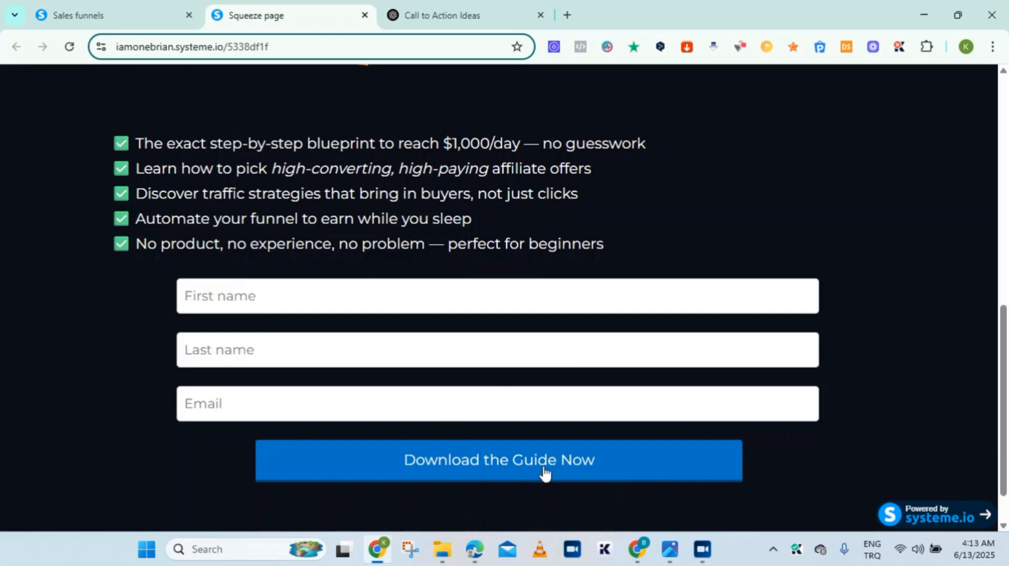
Open the Affiliate Marketing funnel from the sales funnels list and open its squeeze page for editing
{"action": "left_click", "coordinate": [40, 6]}
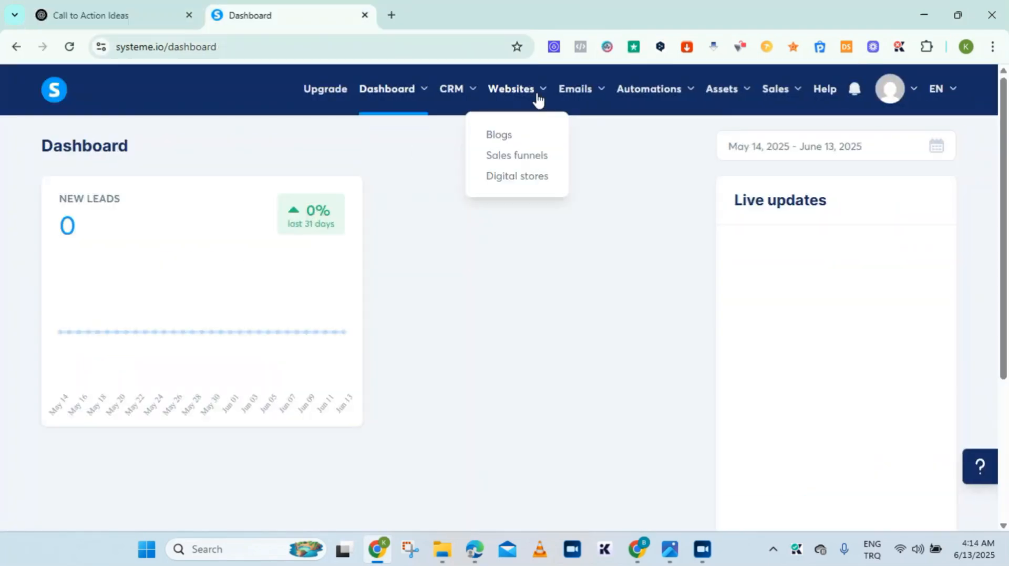
{"action": "left_click", "coordinate": [522, 156]}
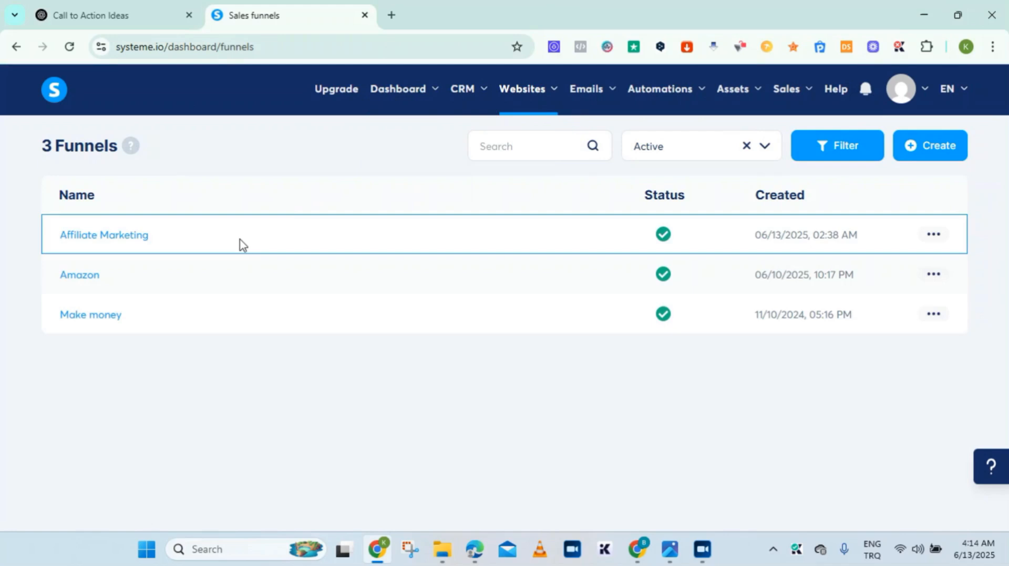
{"action": "left_click", "coordinate": [136, 243]}
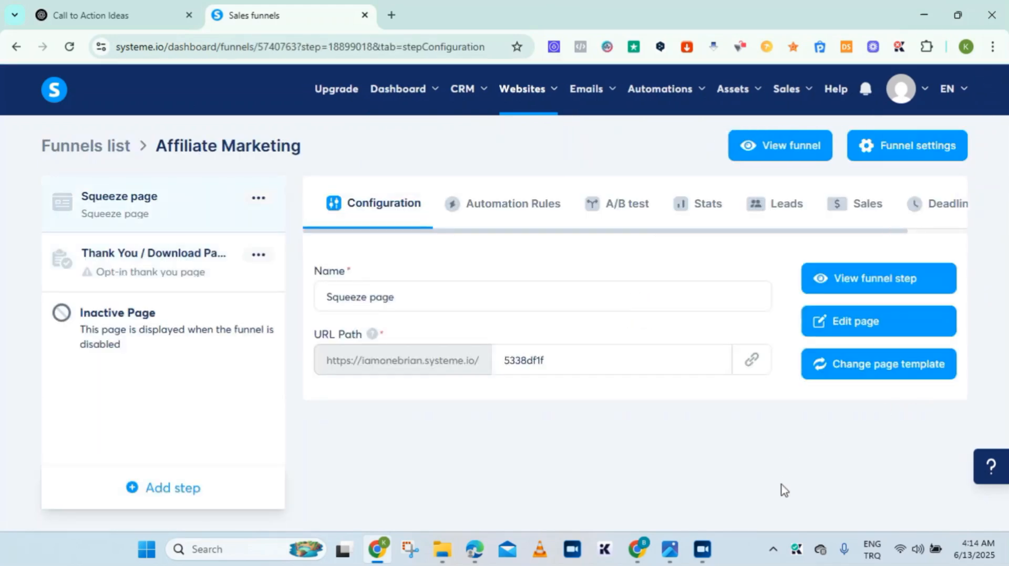
{"action": "left_click", "coordinate": [856, 322]}
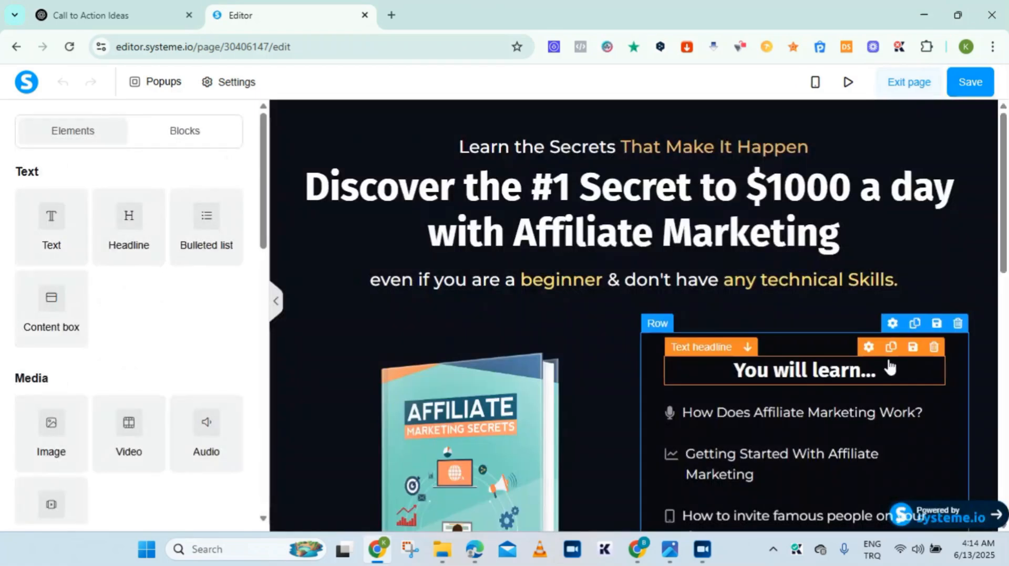
Italicize the five checkmarked benefit lines above the form fields and save the page
{"action": "left_click_drag", "start_coordinate": [1003, 164], "coordinate": [995, 367]}
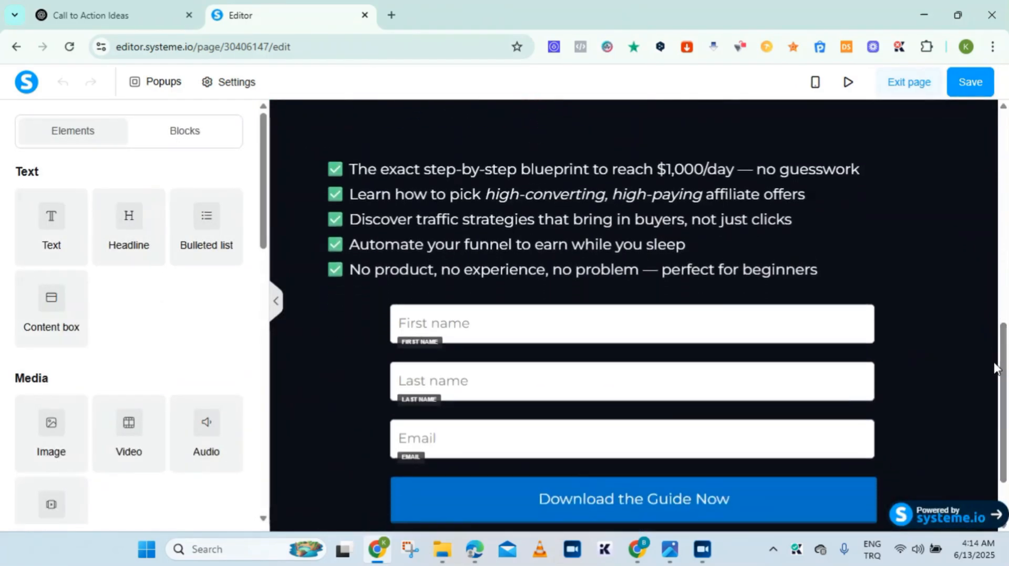
{"action": "left_click", "coordinate": [432, 252]}
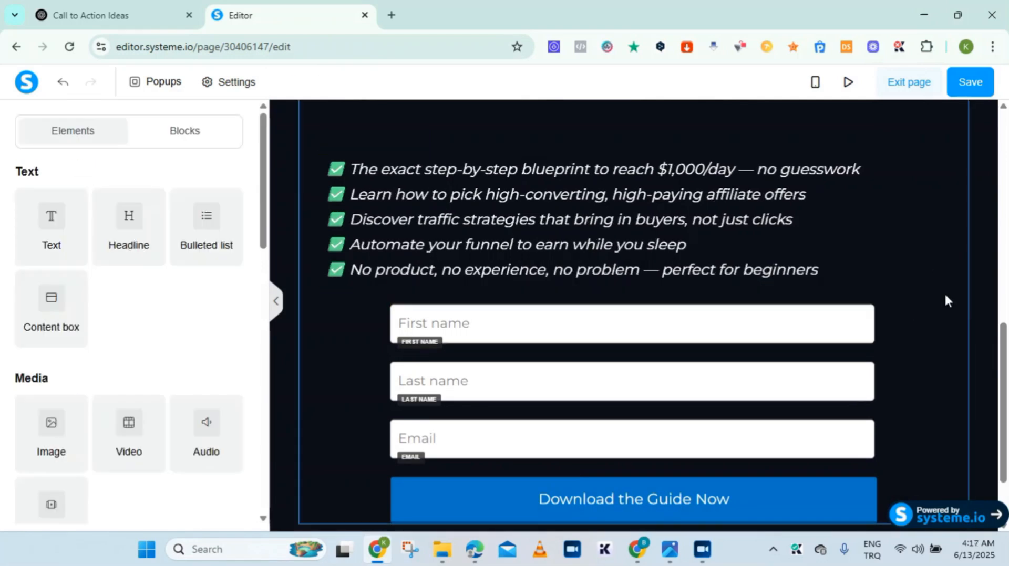
{"action": "left_click_drag", "start_coordinate": [1004, 371], "coordinate": [1004, 212]}
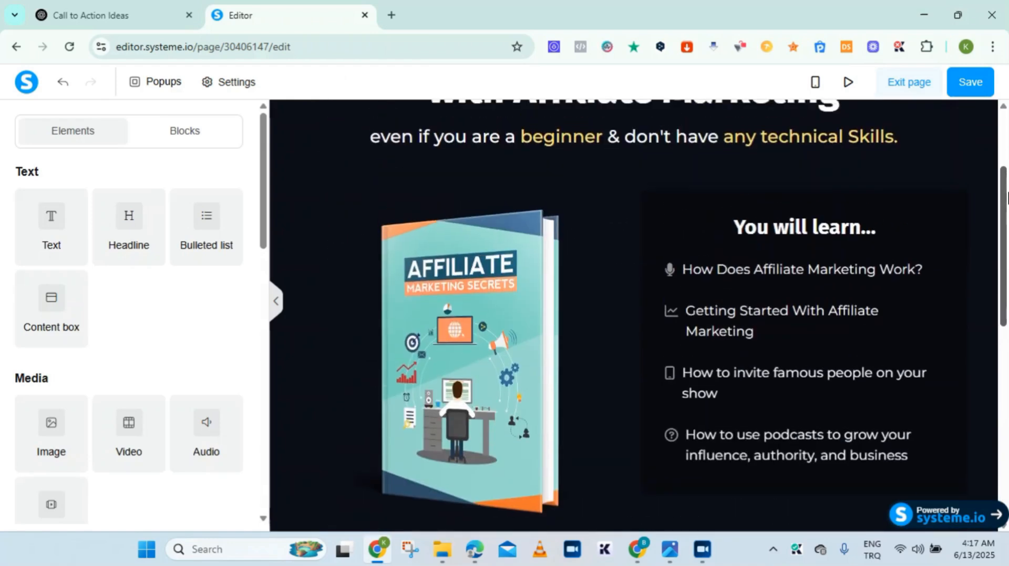
{"action": "left_click", "coordinate": [972, 84]}
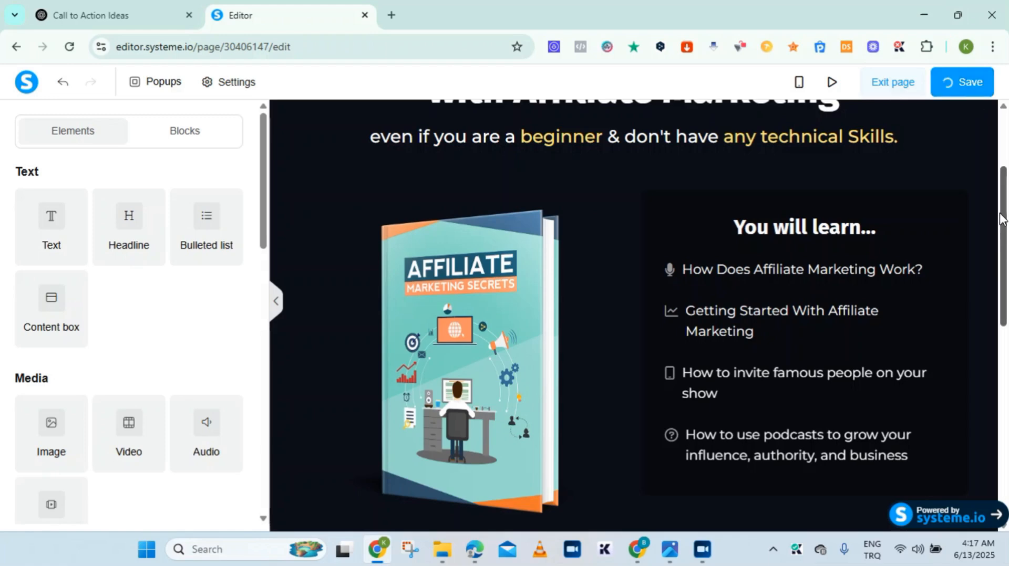
Open the settings of the "Download the Guide Now" button below the form fields
{"action": "left_click_drag", "start_coordinate": [1004, 219], "coordinate": [982, 423]}
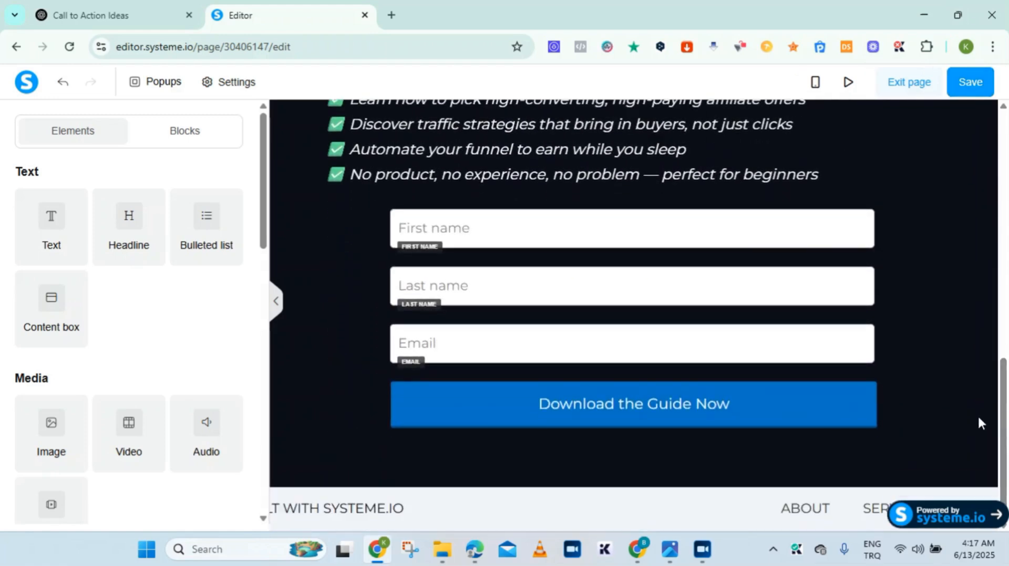
{"action": "left_click", "coordinate": [661, 419]}
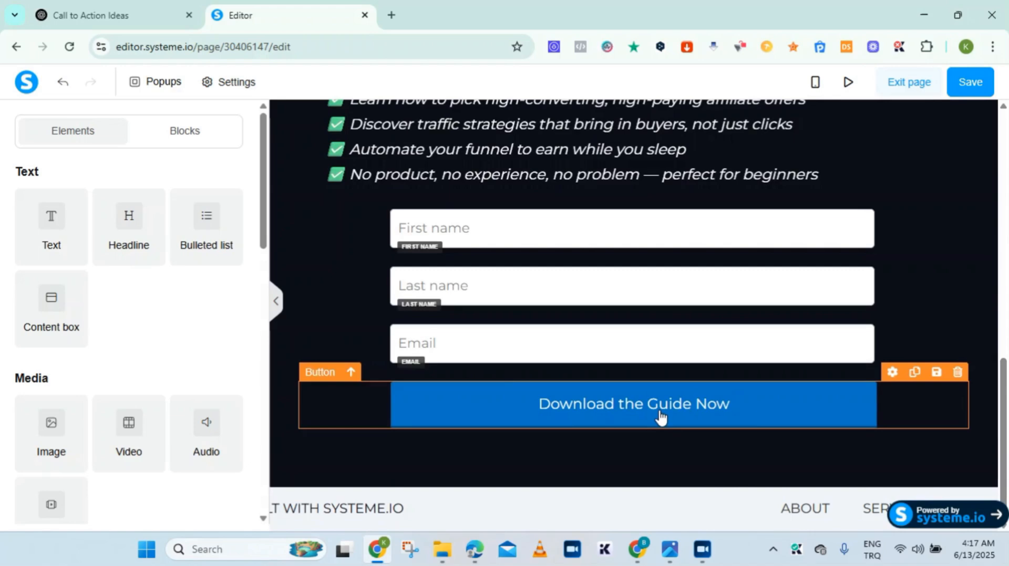
{"action": "left_click", "coordinate": [661, 417]}
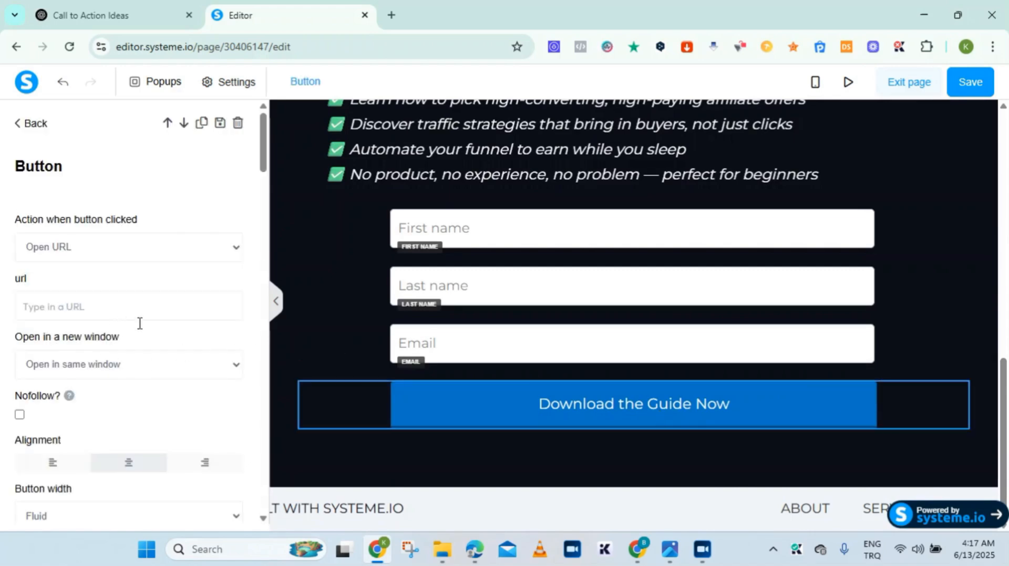
{"action": "left_click", "coordinate": [601, 404]}
{"action": "left_click", "coordinate": [601, 404]}
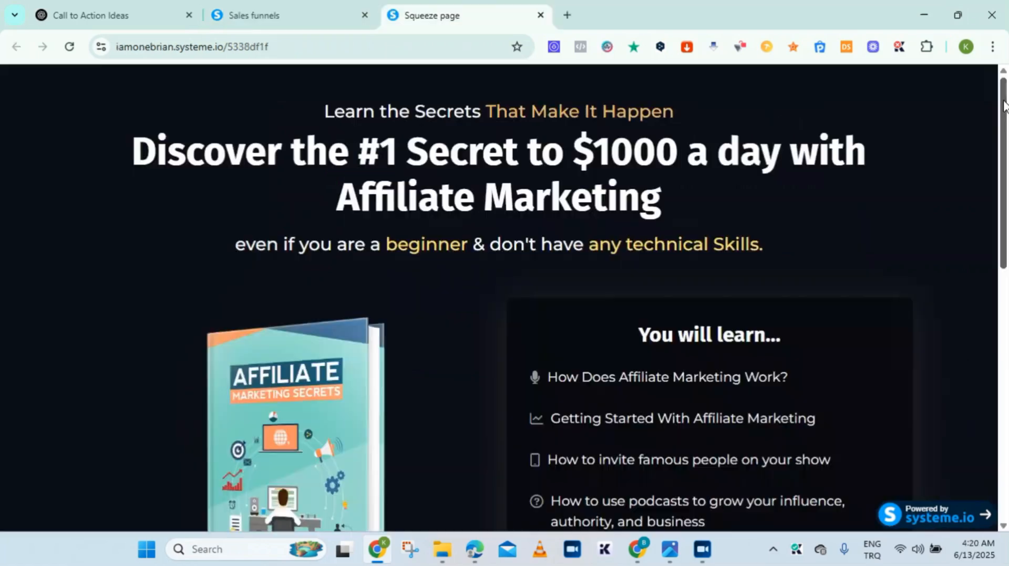
Review the live squeeze page from the headline and book image down to the italic bullets, form fields and download button
{"action": "scroll", "coordinate": [1003, 153], "scroll_direction": "down", "scroll_amount": 3}
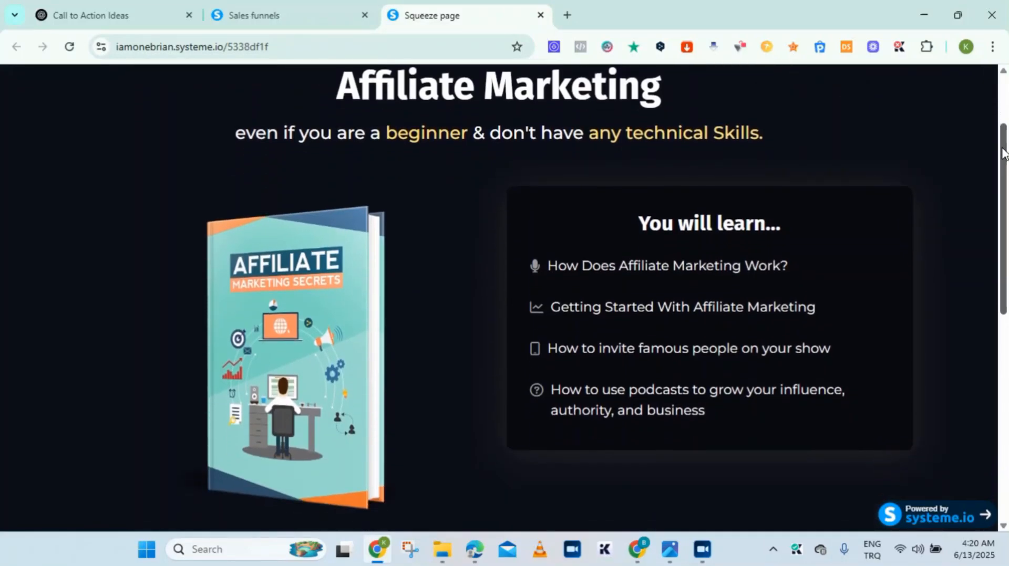
{"action": "left_click_drag", "start_coordinate": [1003, 152], "coordinate": [1004, 255]}
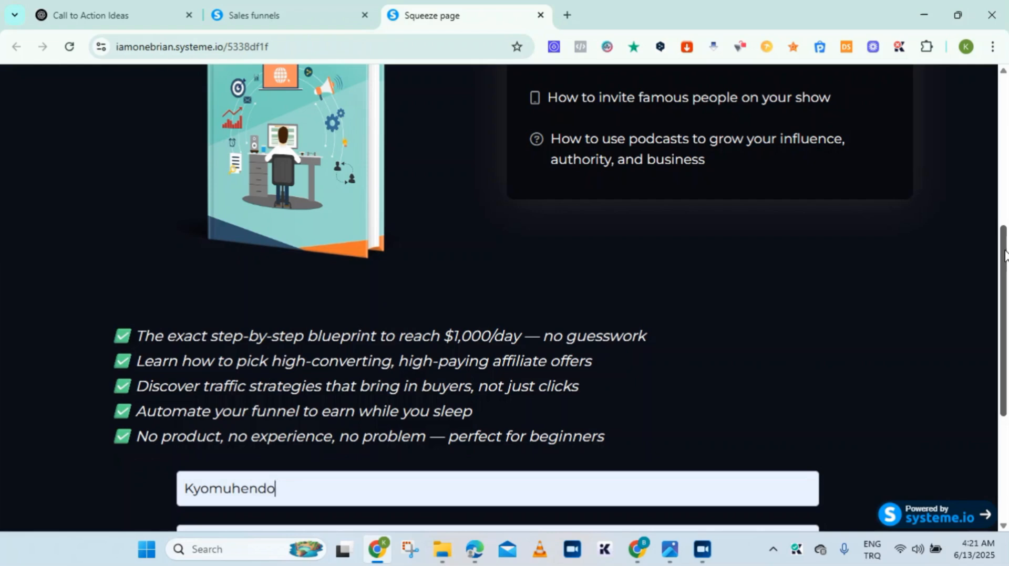
{"action": "left_click_drag", "start_coordinate": [1004, 256], "coordinate": [1004, 103]}
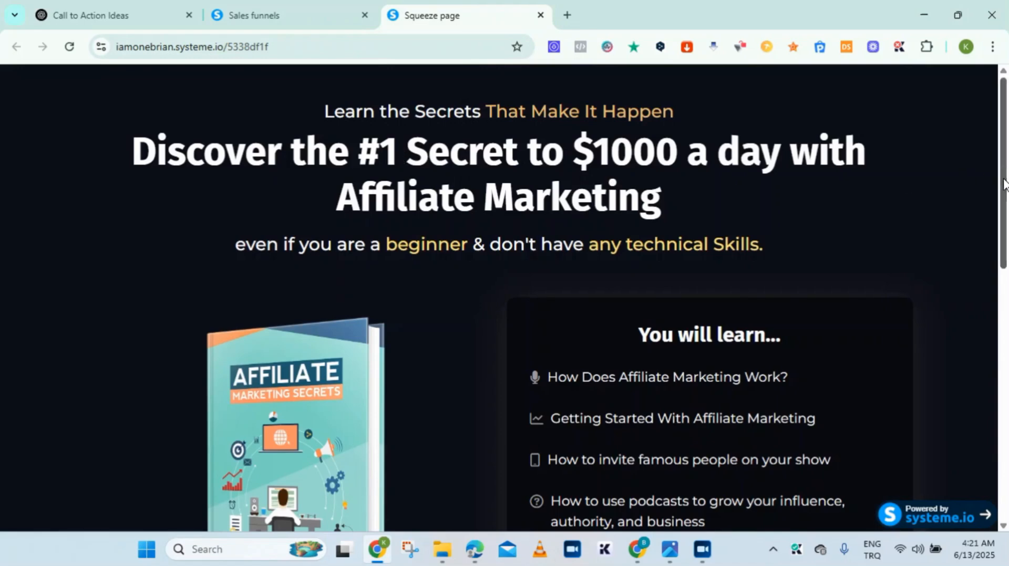
{"action": "left_click_drag", "start_coordinate": [1003, 178], "coordinate": [987, 341]}
{"action": "scroll", "coordinate": [988, 341], "scroll_direction": "down", "scroll_amount": 6}
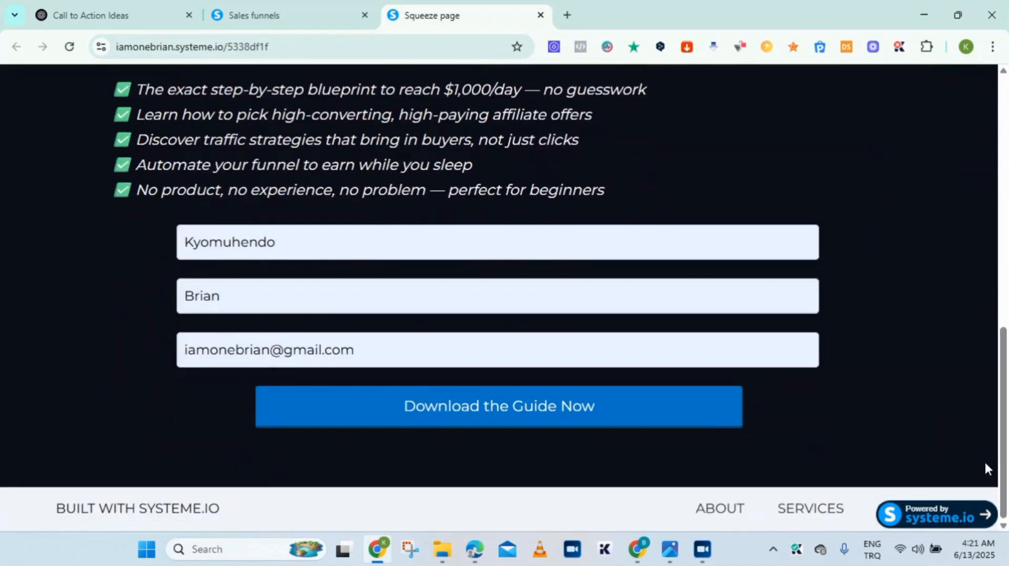